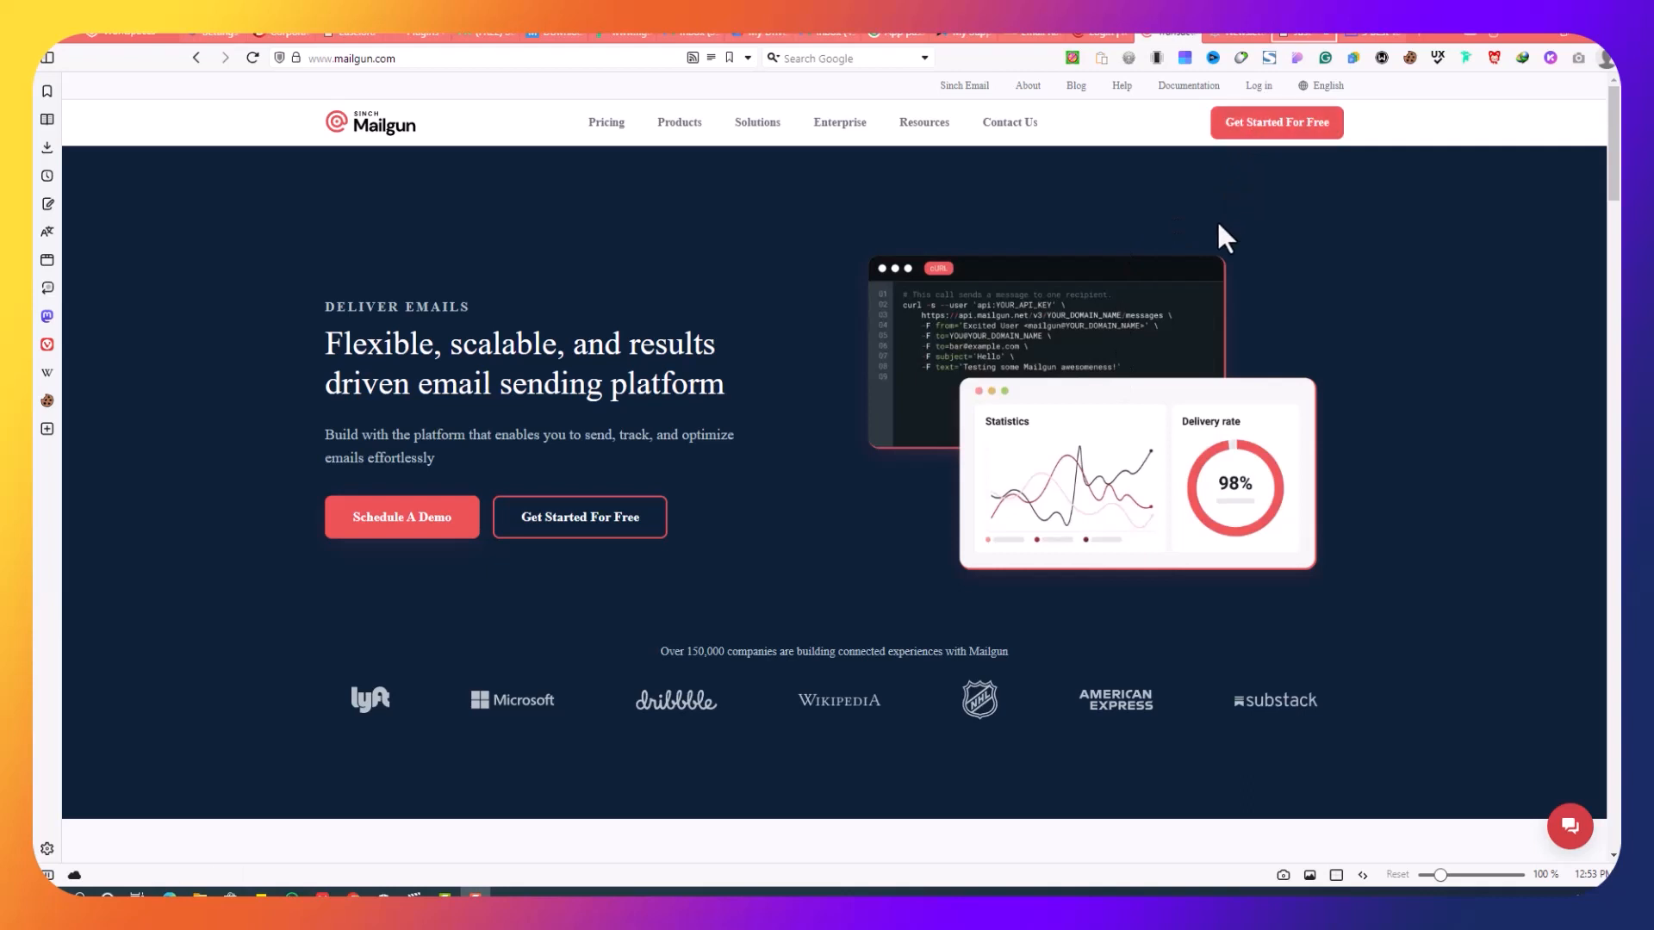
# Step: Sign in to GitHub from the Mailgun login using the saved email and password
pyautogui.click(1092, 40)
pyautogui.click(1071, 332)
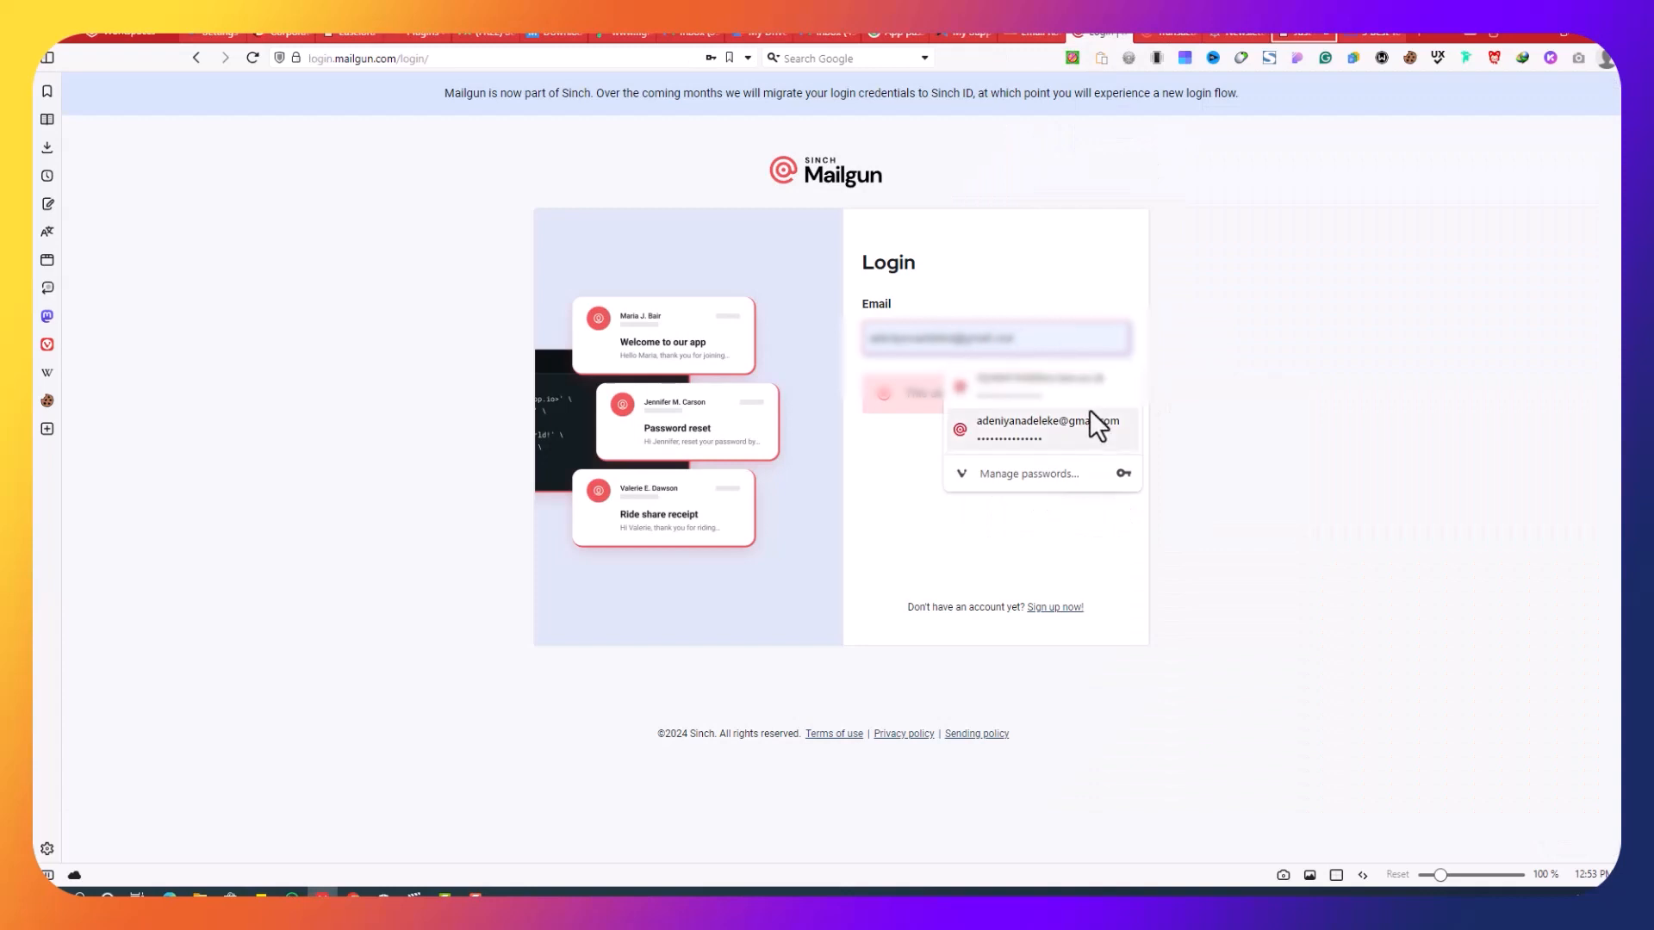
pyautogui.click(1092, 387)
pyautogui.click(1092, 453)
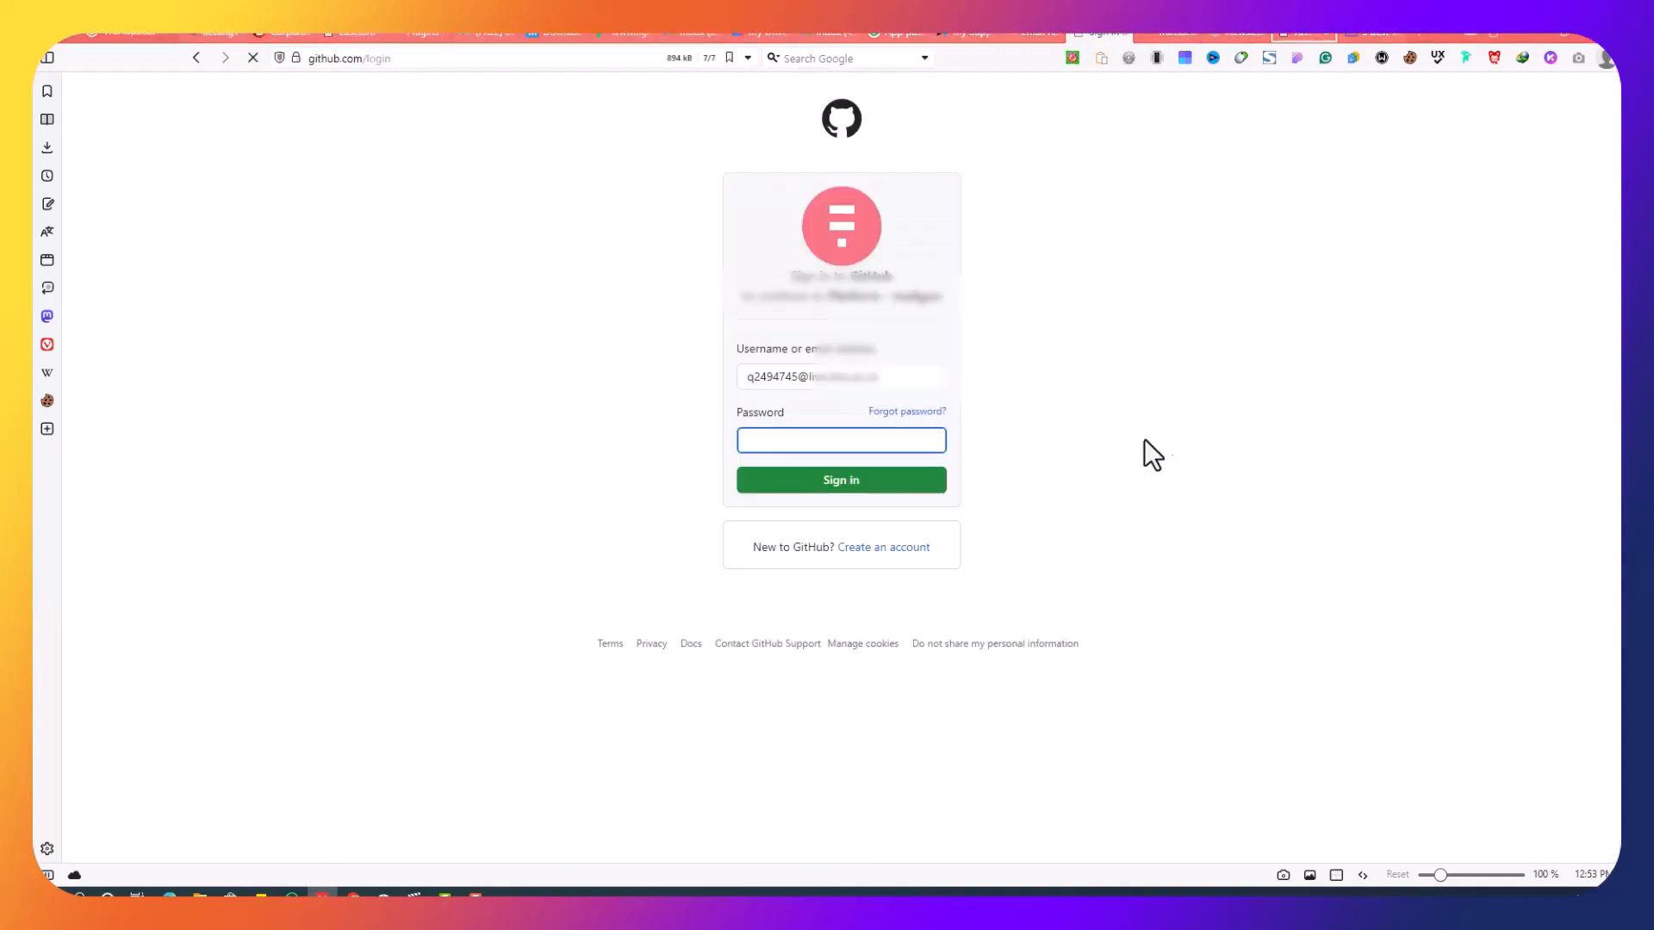
pyautogui.click(897, 440)
pyautogui.click(1176, 429)
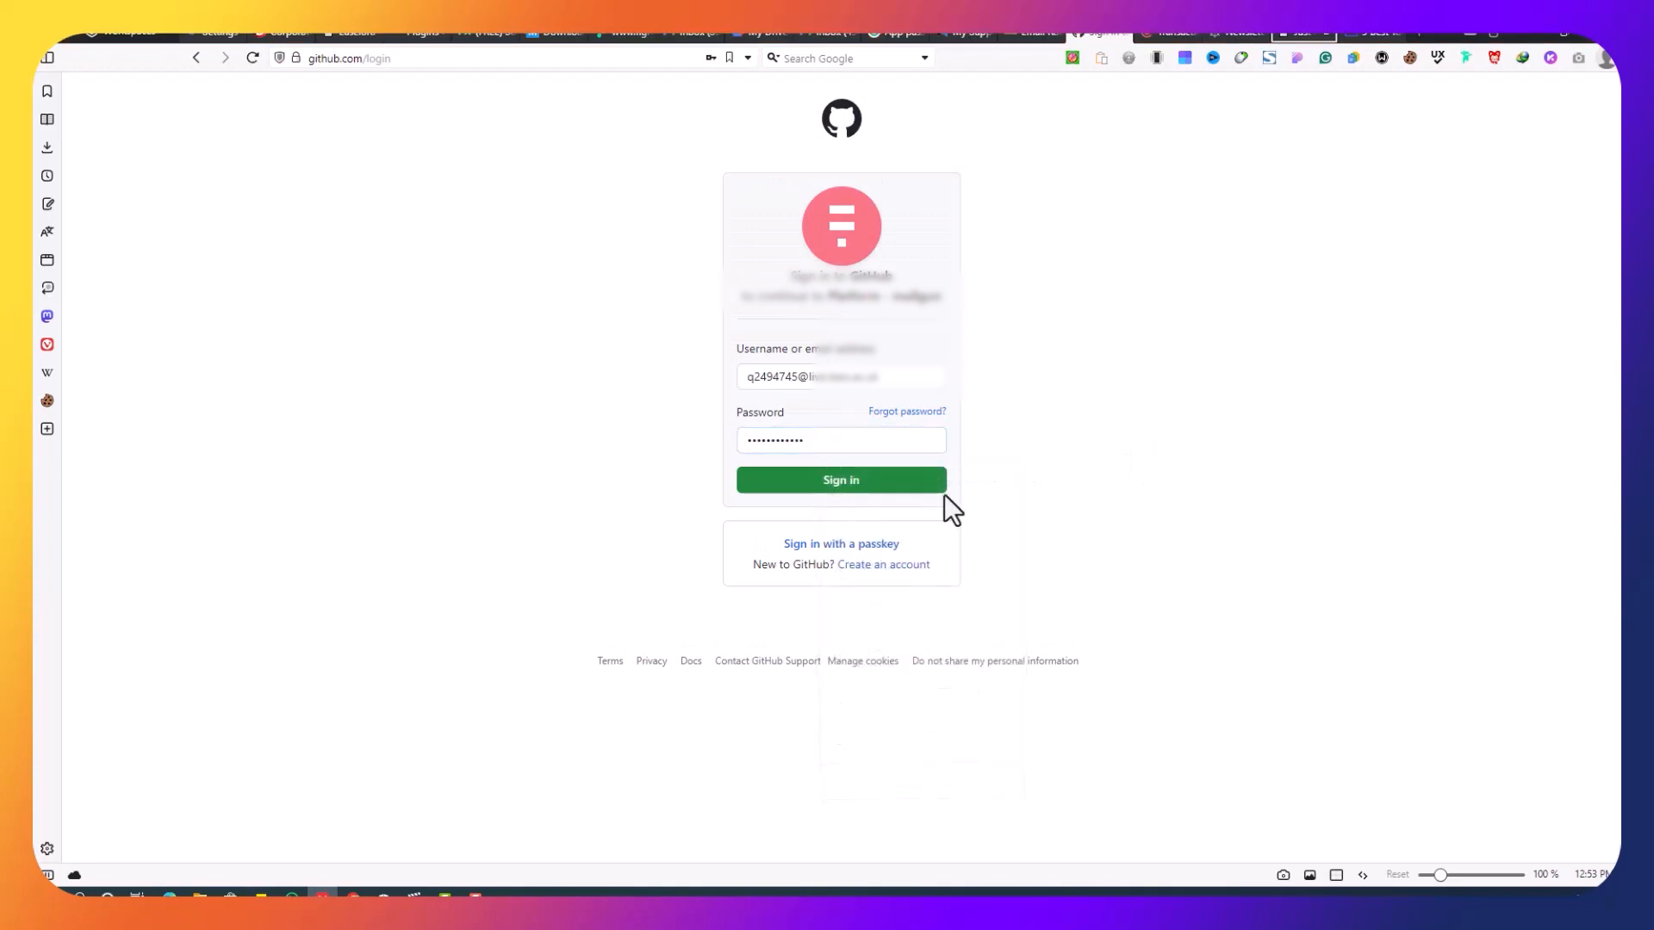
pyautogui.click(921, 486)
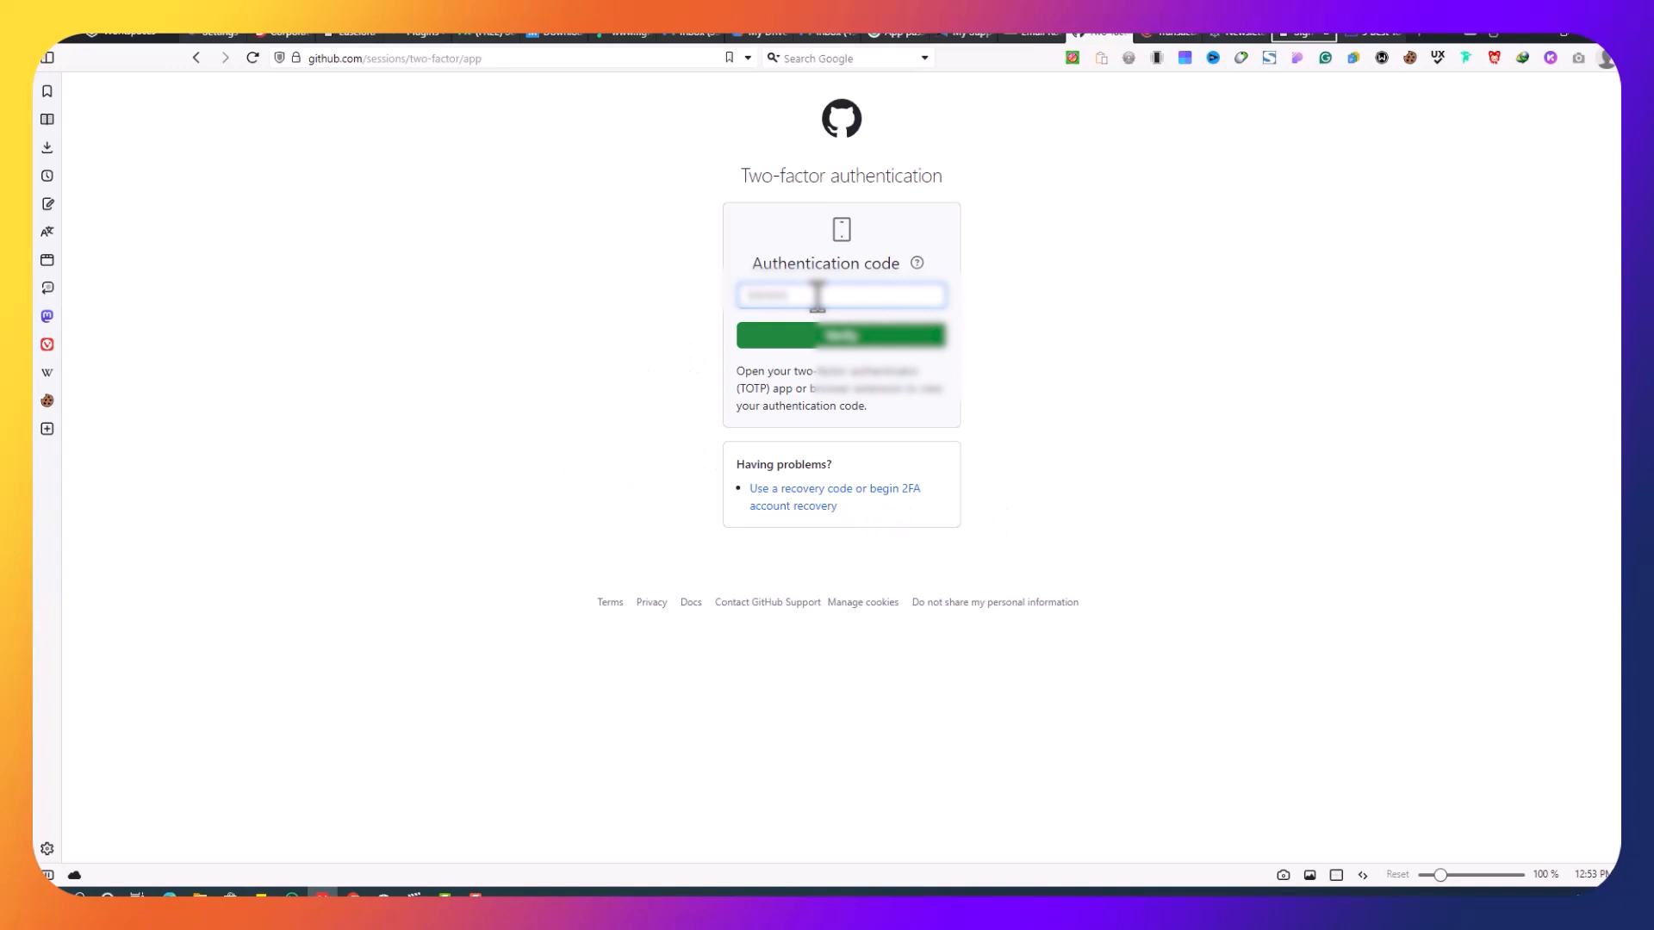
# Step: Enter the two-factor code, postpone the recovery settings review, and authorize Mailgun
pyautogui.write('000')
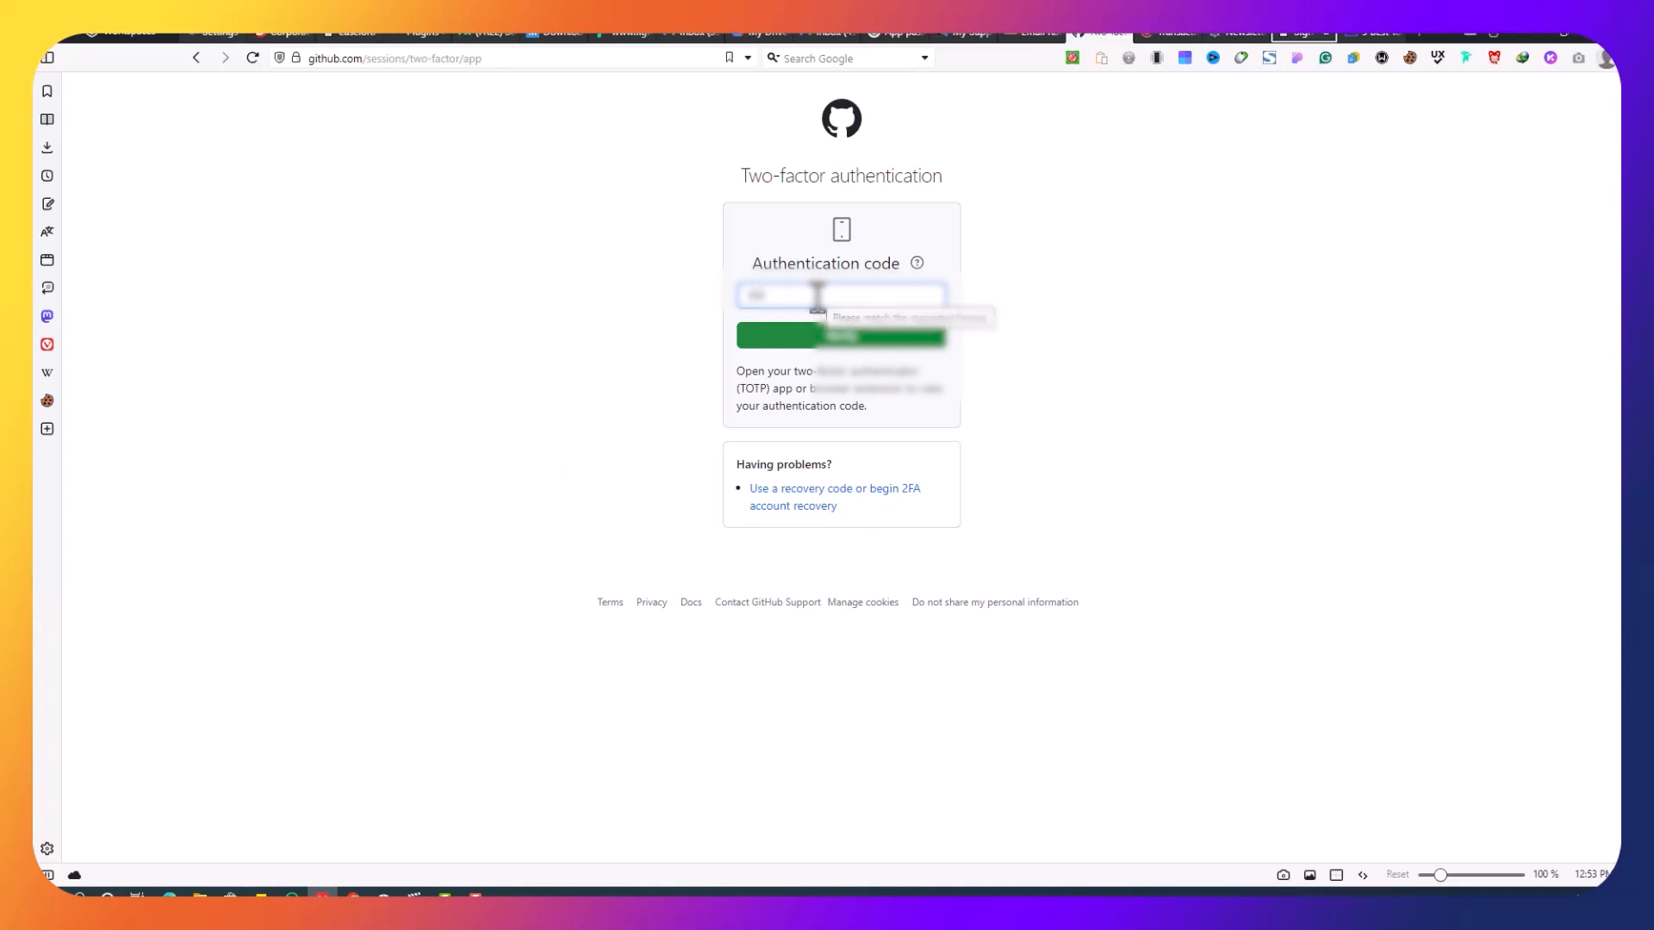
pyautogui.write('000')
pyautogui.click(843, 337)
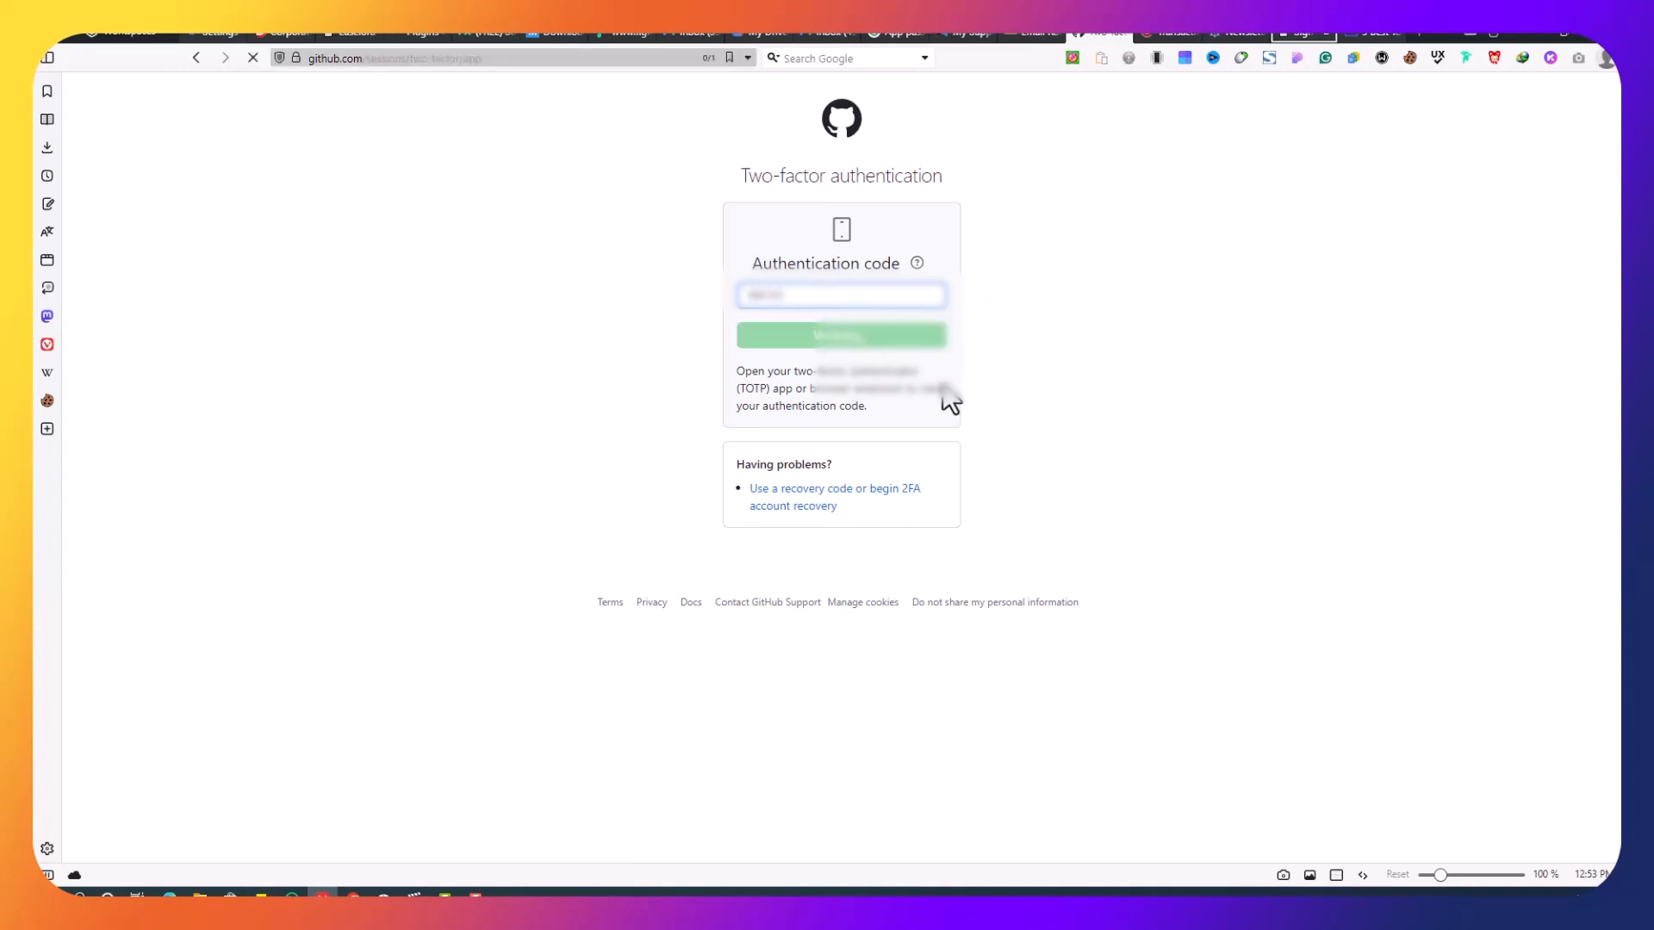
pyautogui.scroll(-5, 1000, 506)
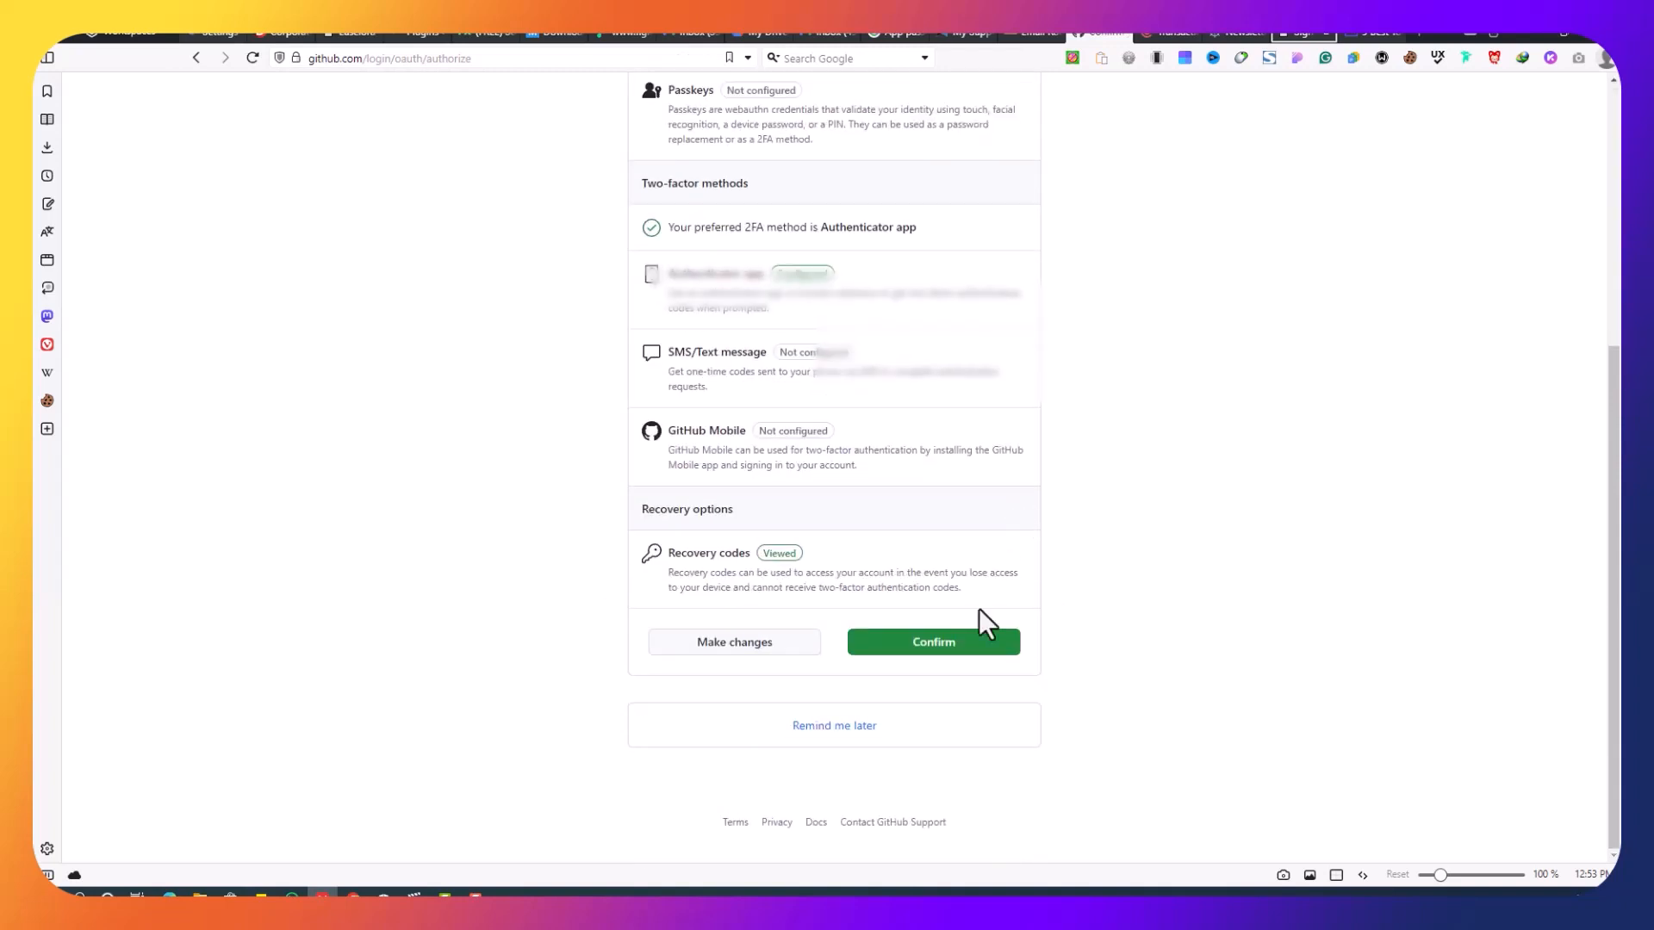
pyautogui.click(856, 730)
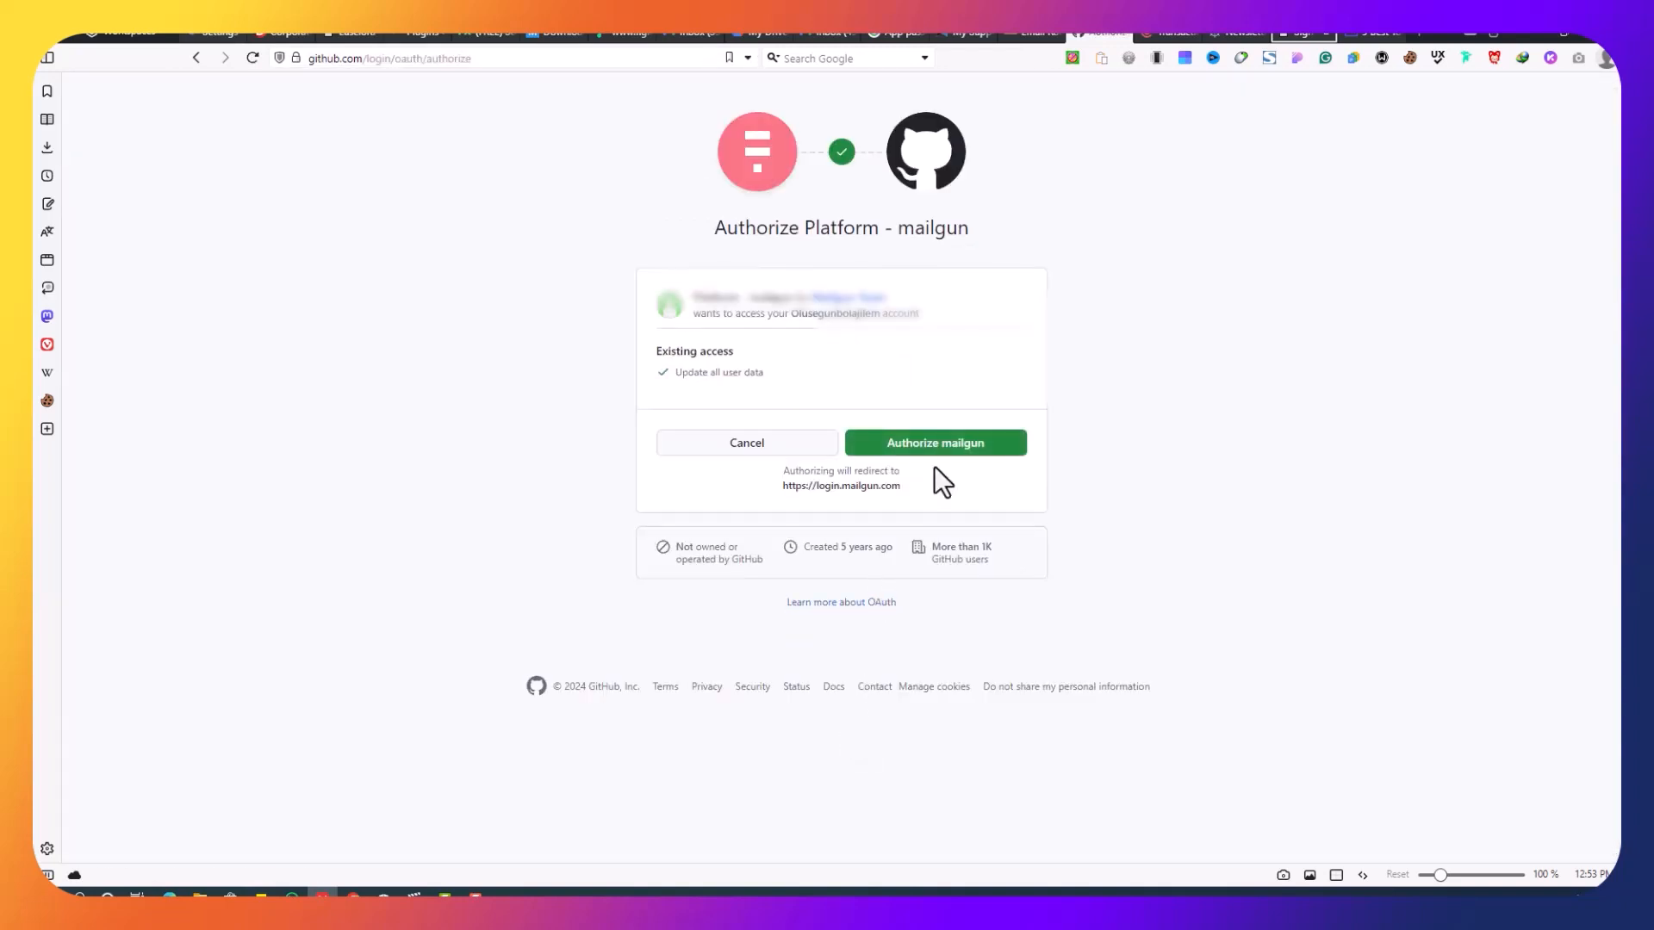
pyautogui.click(946, 448)
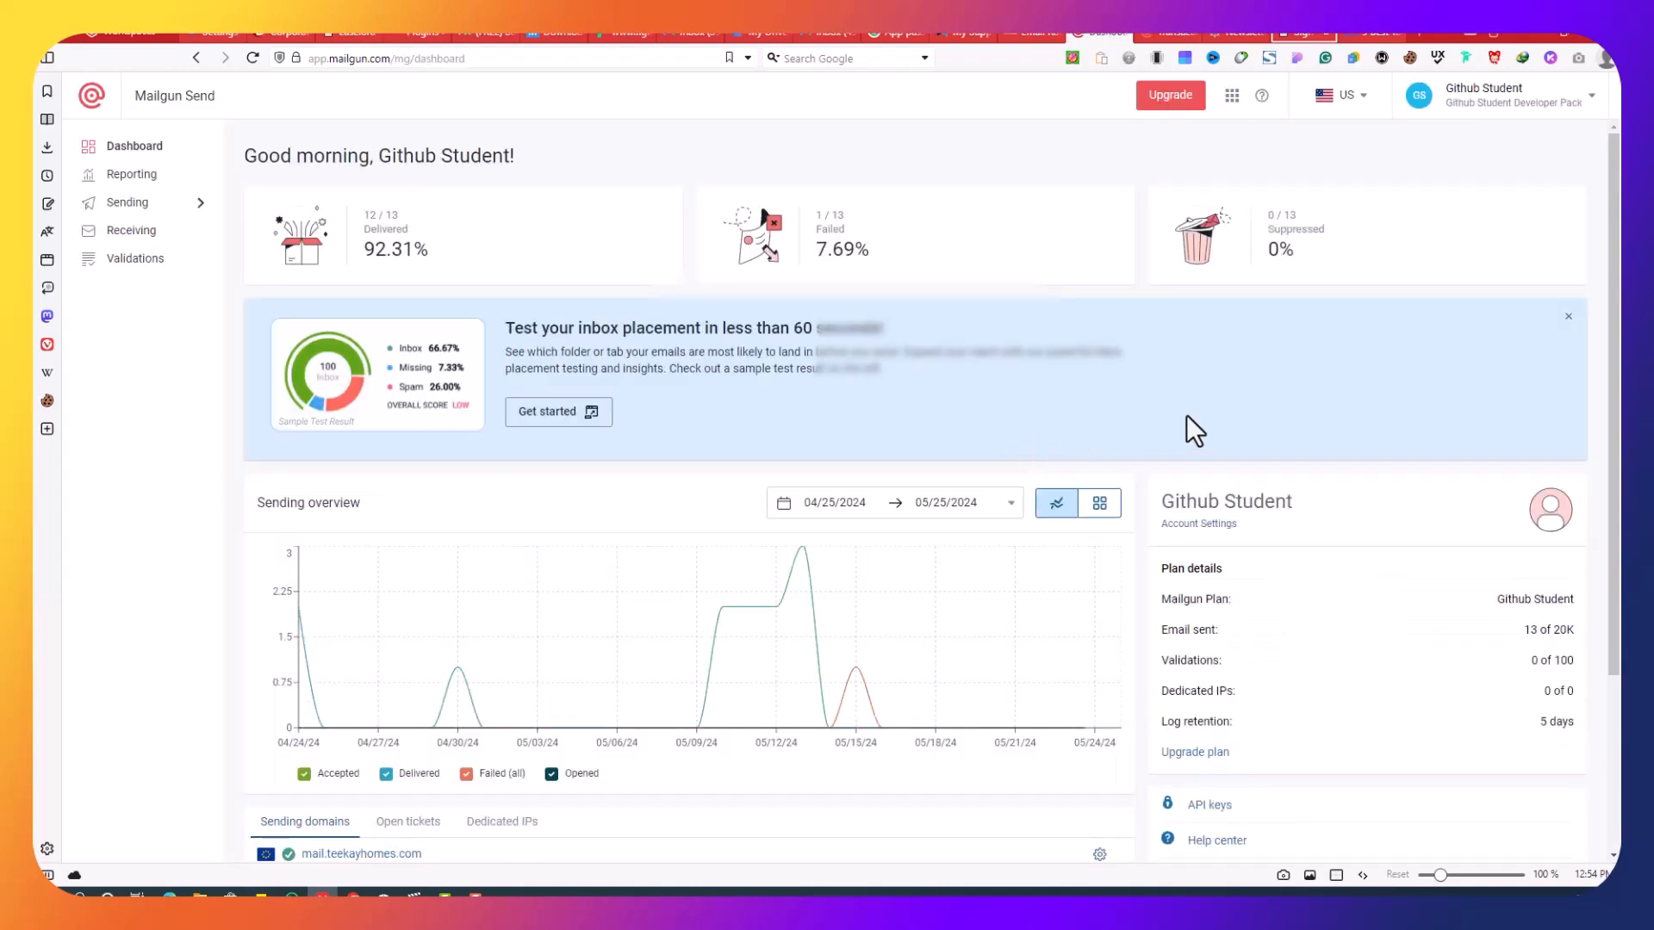
# Step: Open Sending > Domains, listing mail.unimedthc.org and the sandbox domain
pyautogui.scroll(-3, 1187, 417)
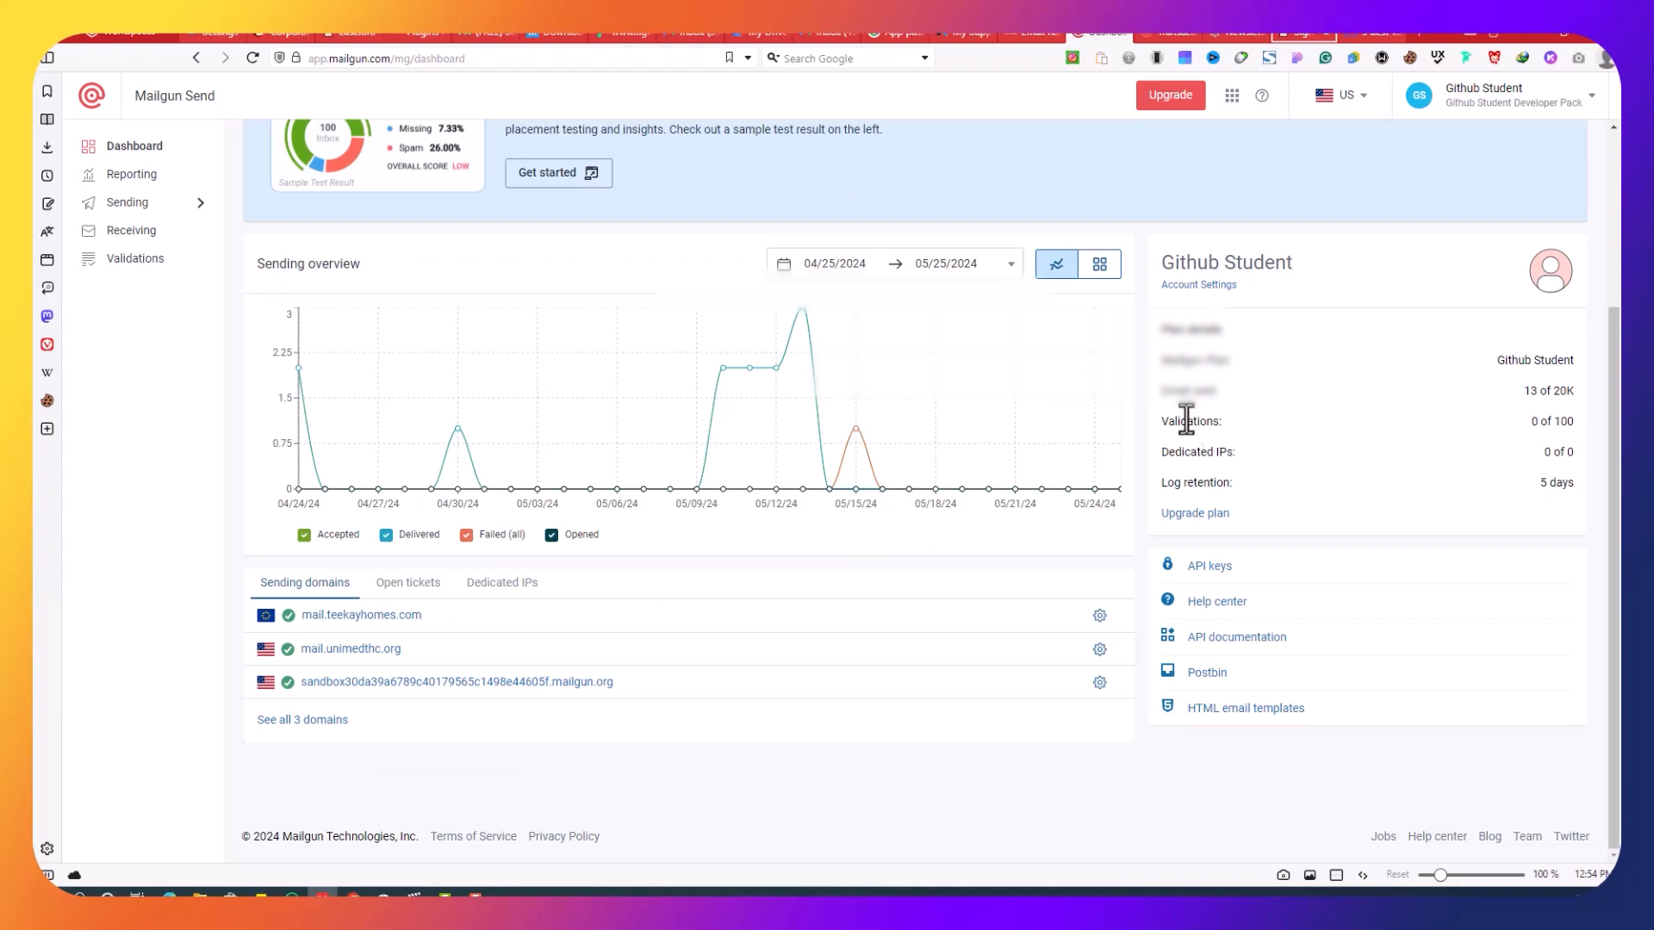
pyautogui.scroll(3, 1379, 251)
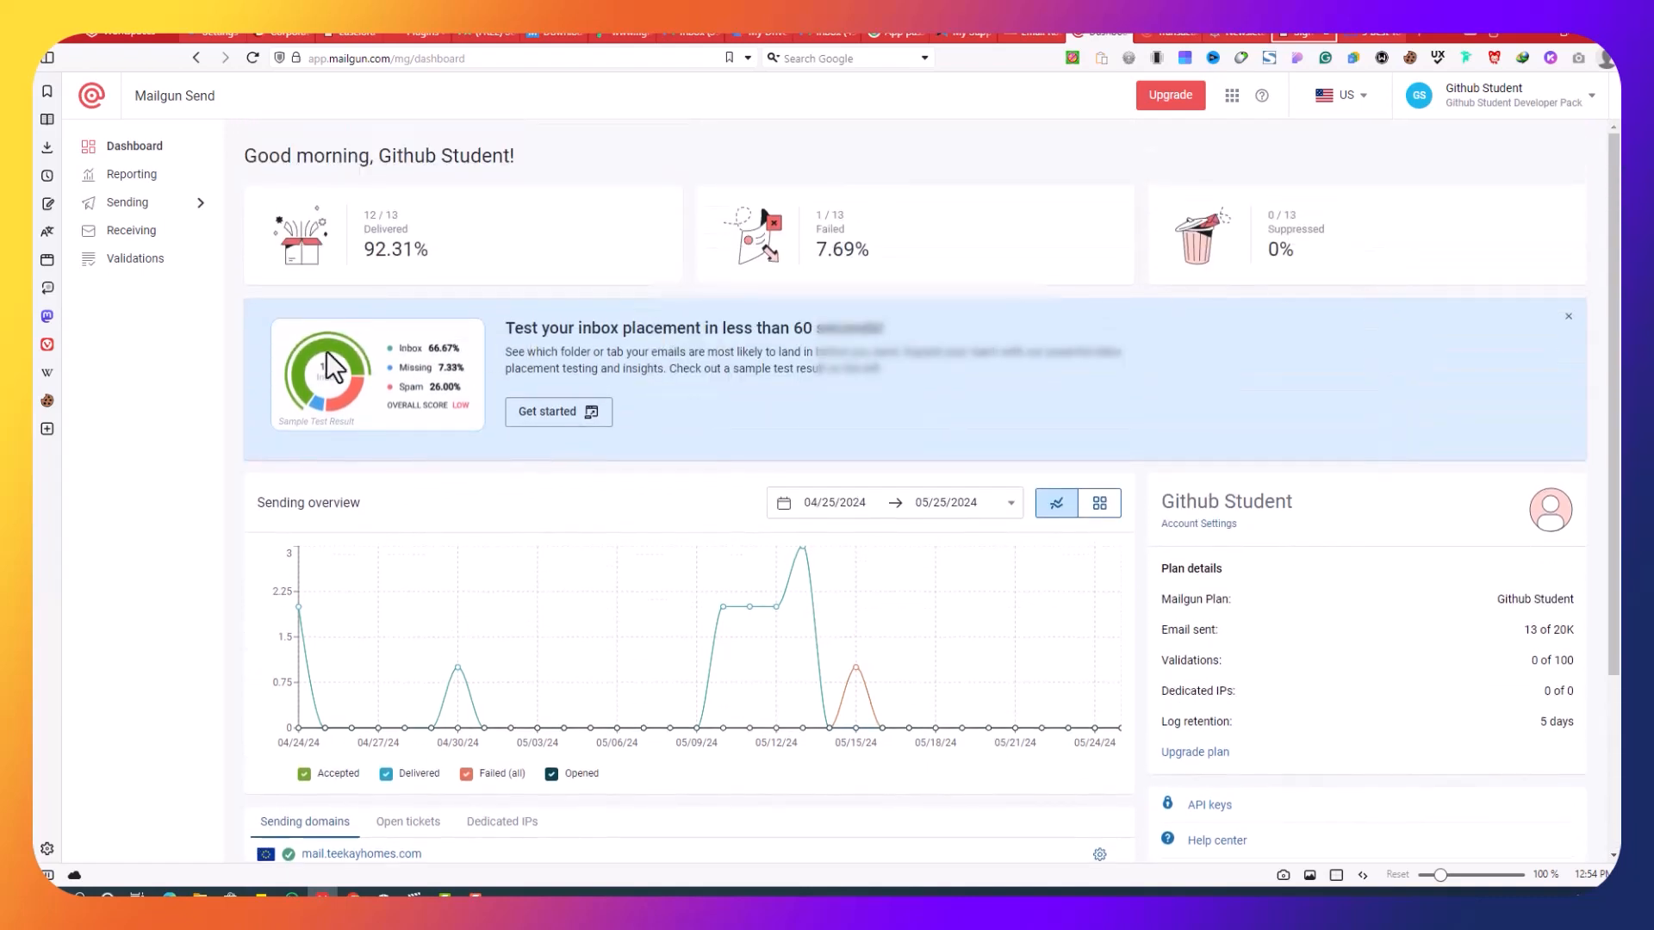
pyautogui.click(181, 215)
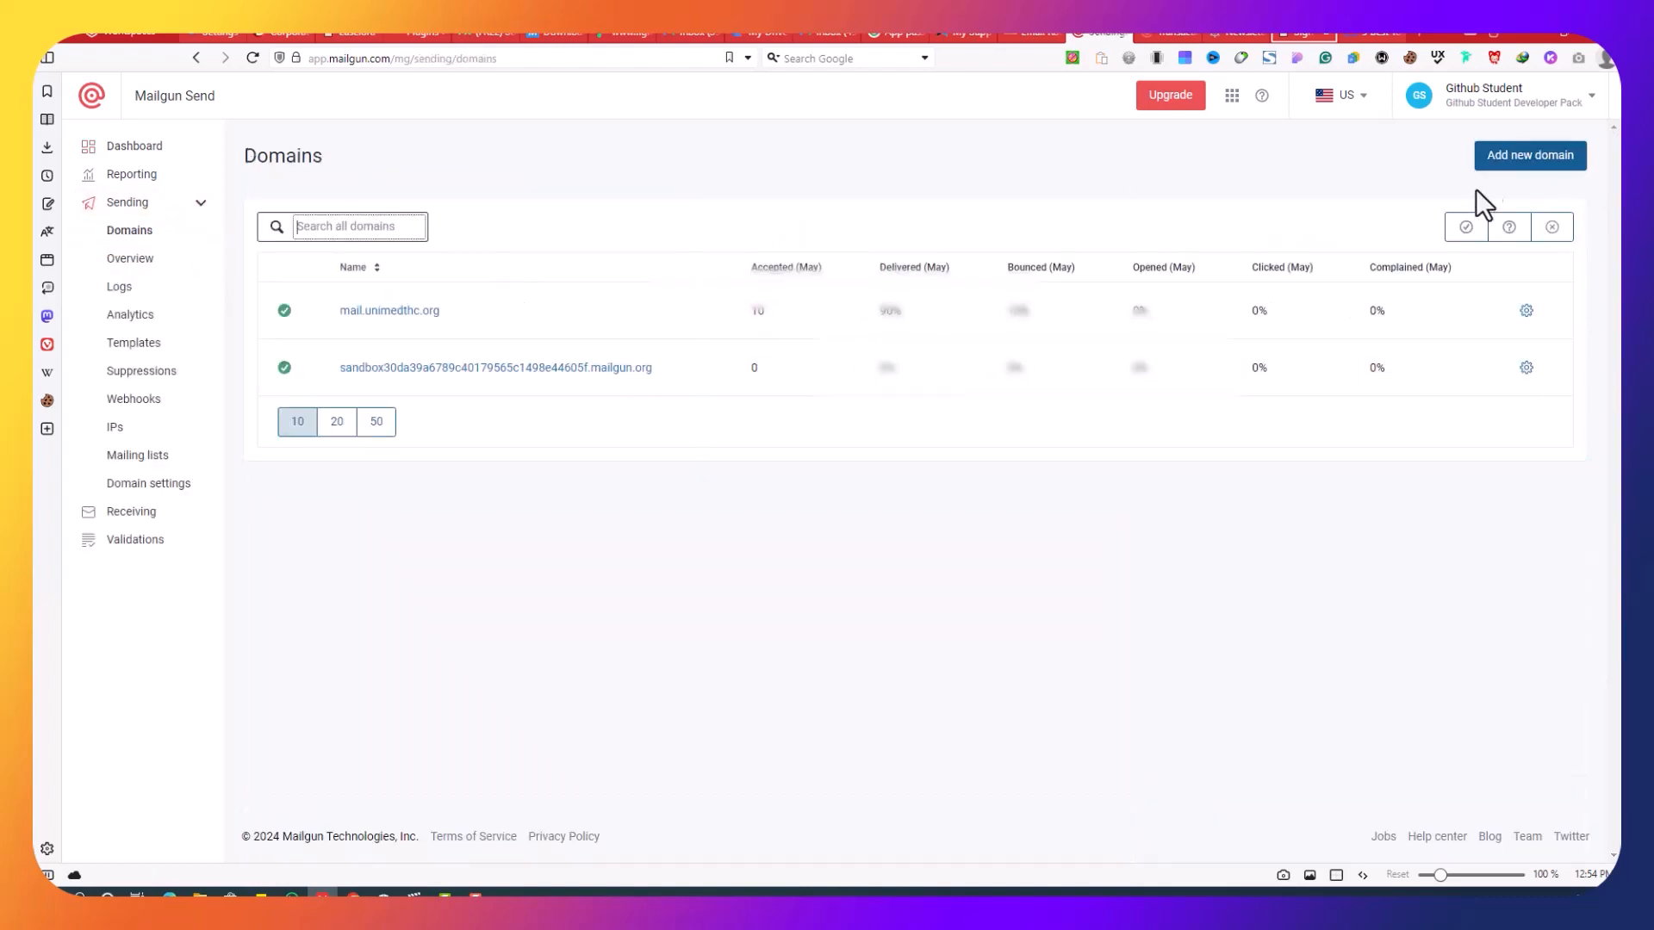
pyautogui.click(1513, 179)
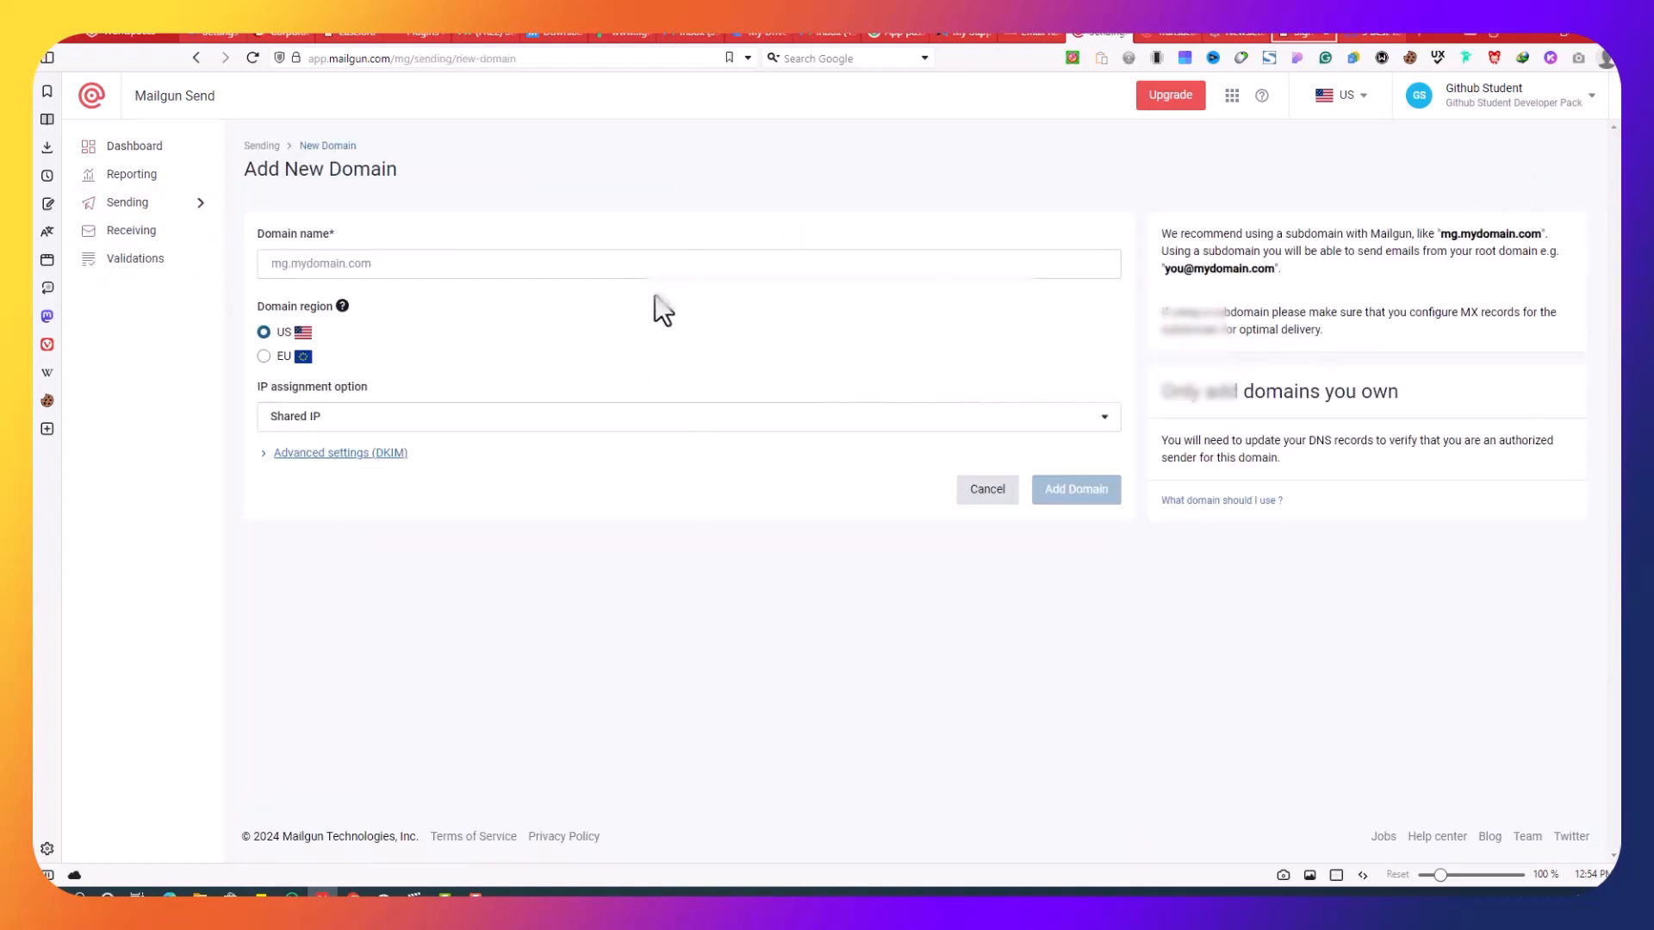
pyautogui.click(969, 33)
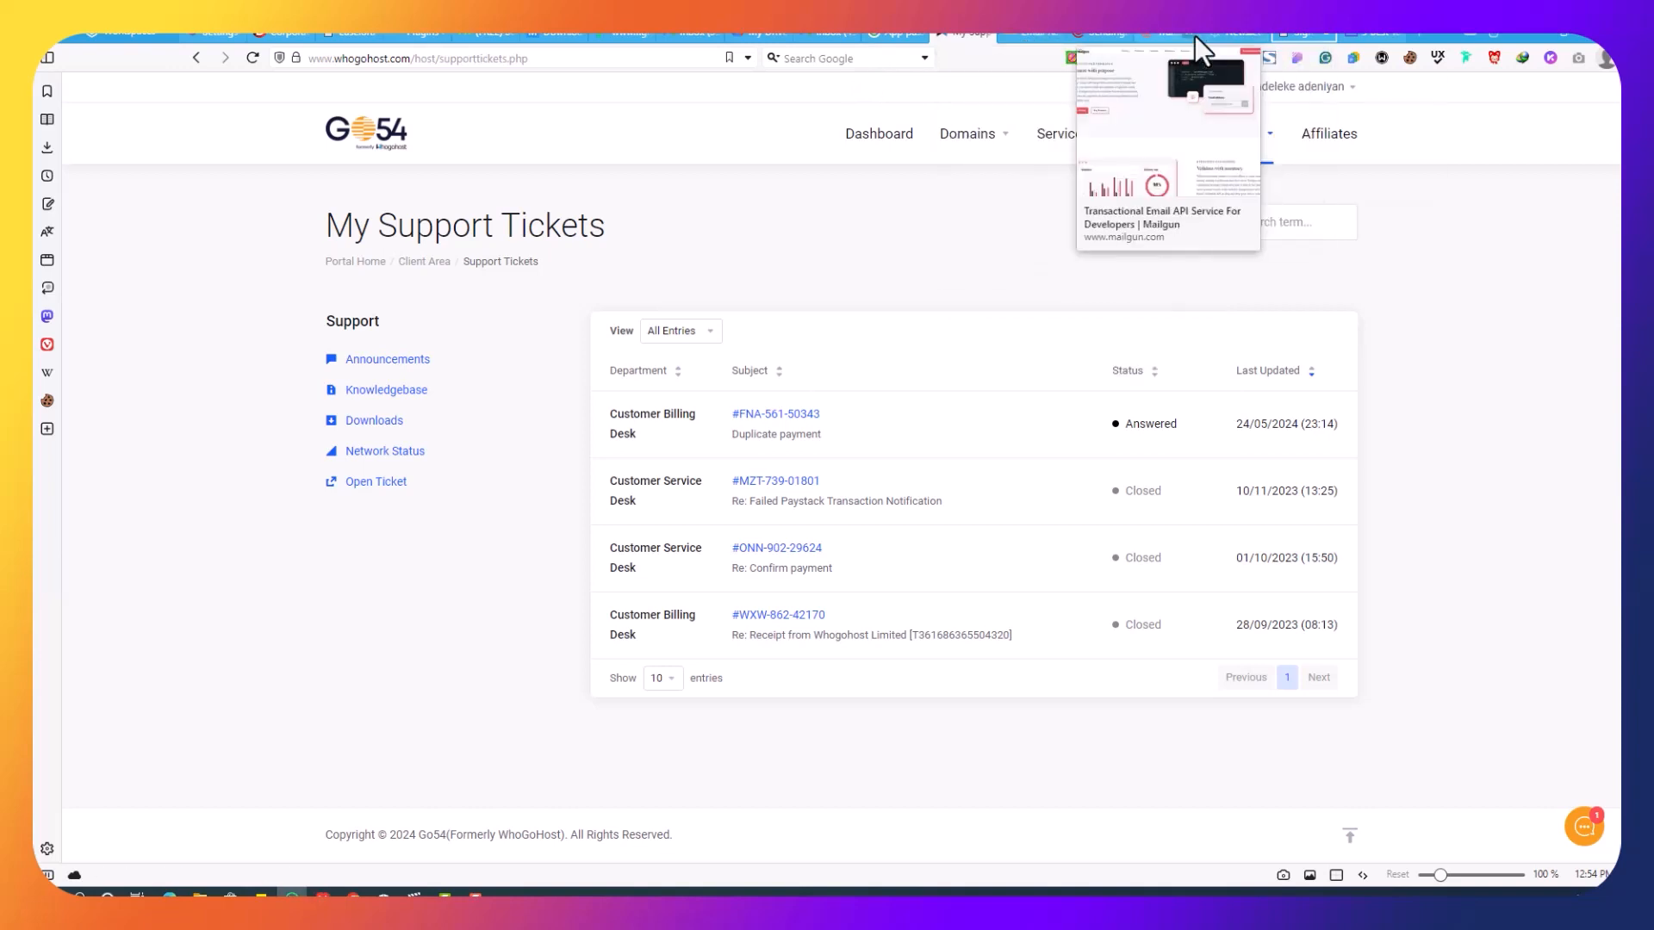
pyautogui.click(1109, 35)
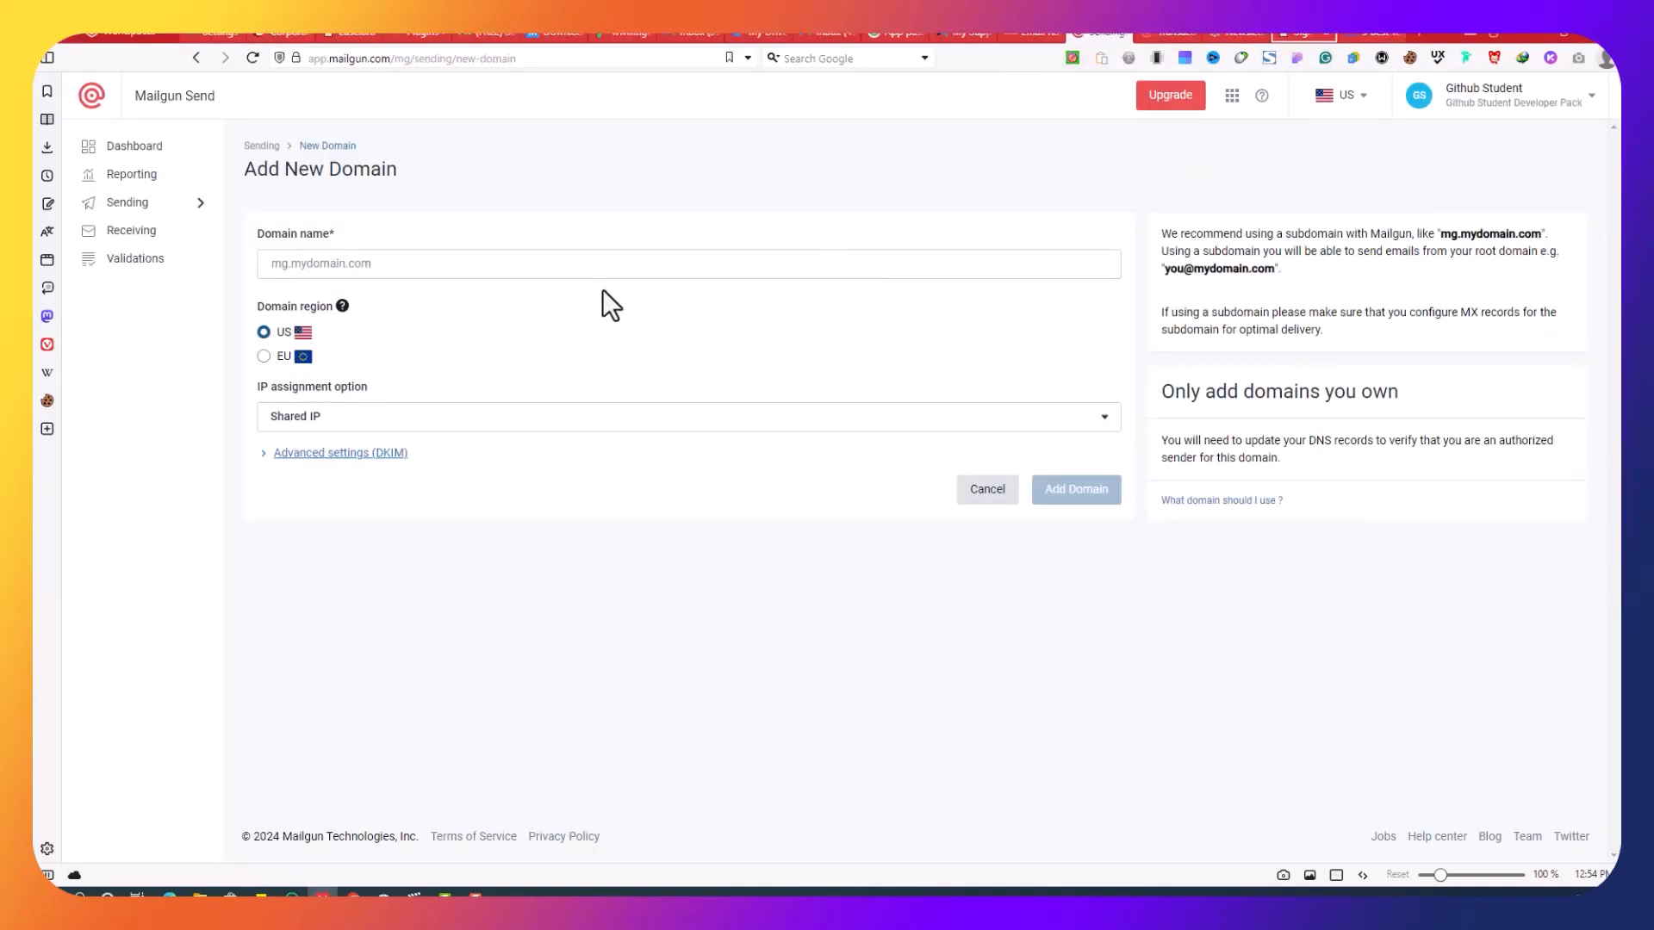
pyautogui.click(609, 266)
pyautogui.rightClick(609, 267)
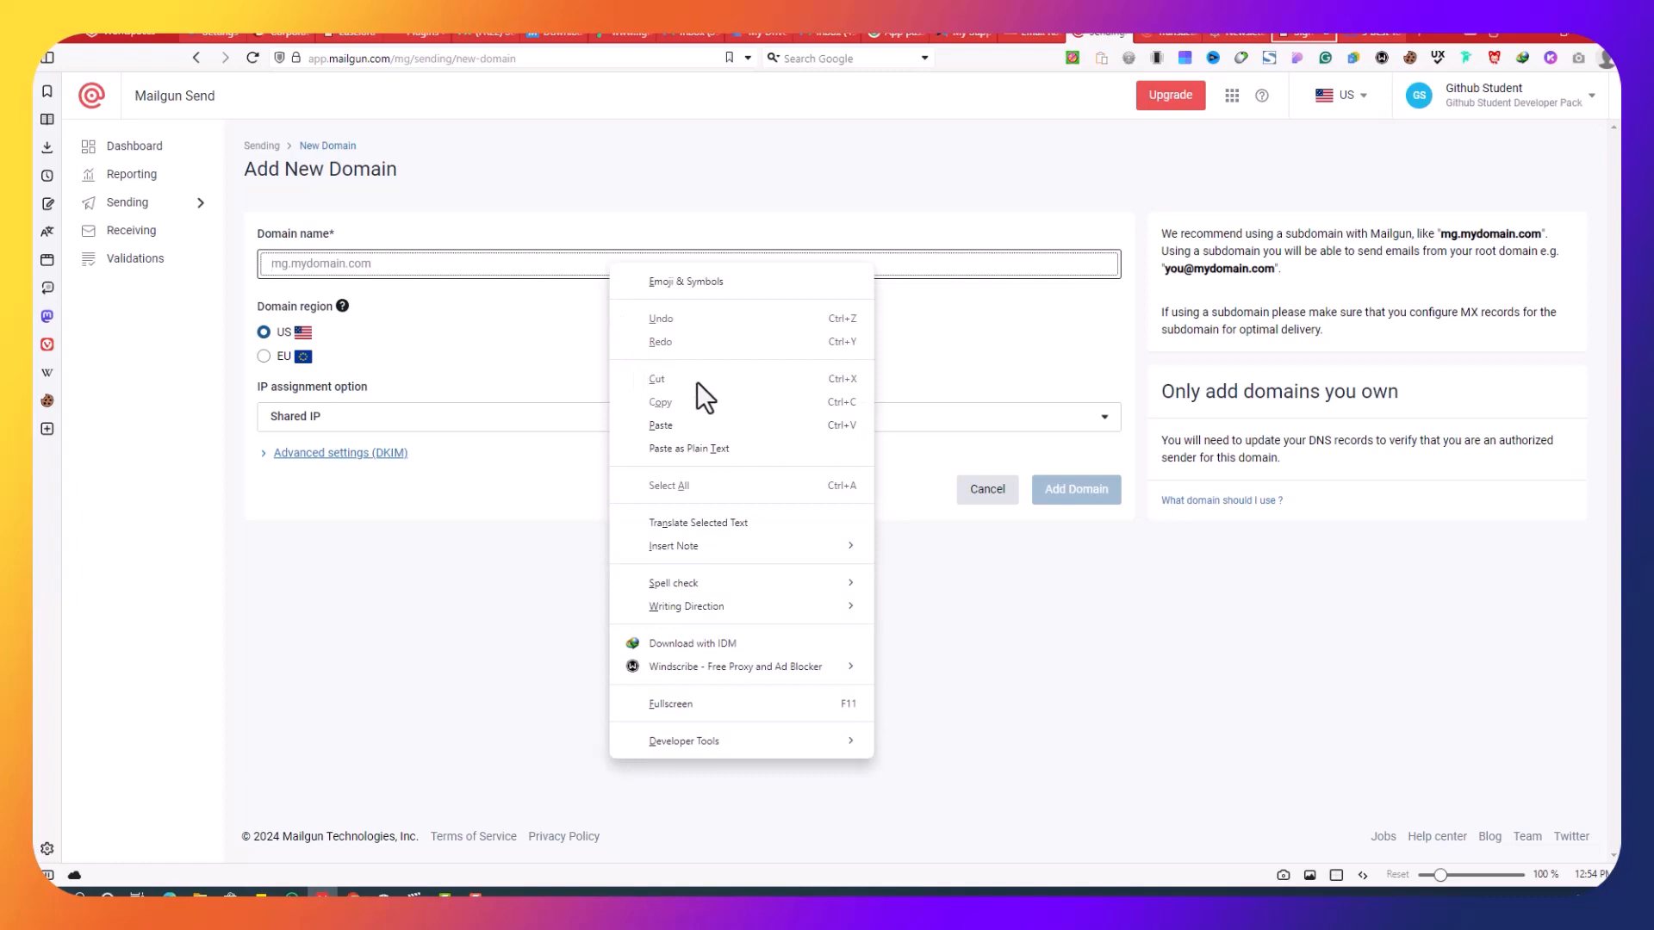
pyautogui.click(705, 428)
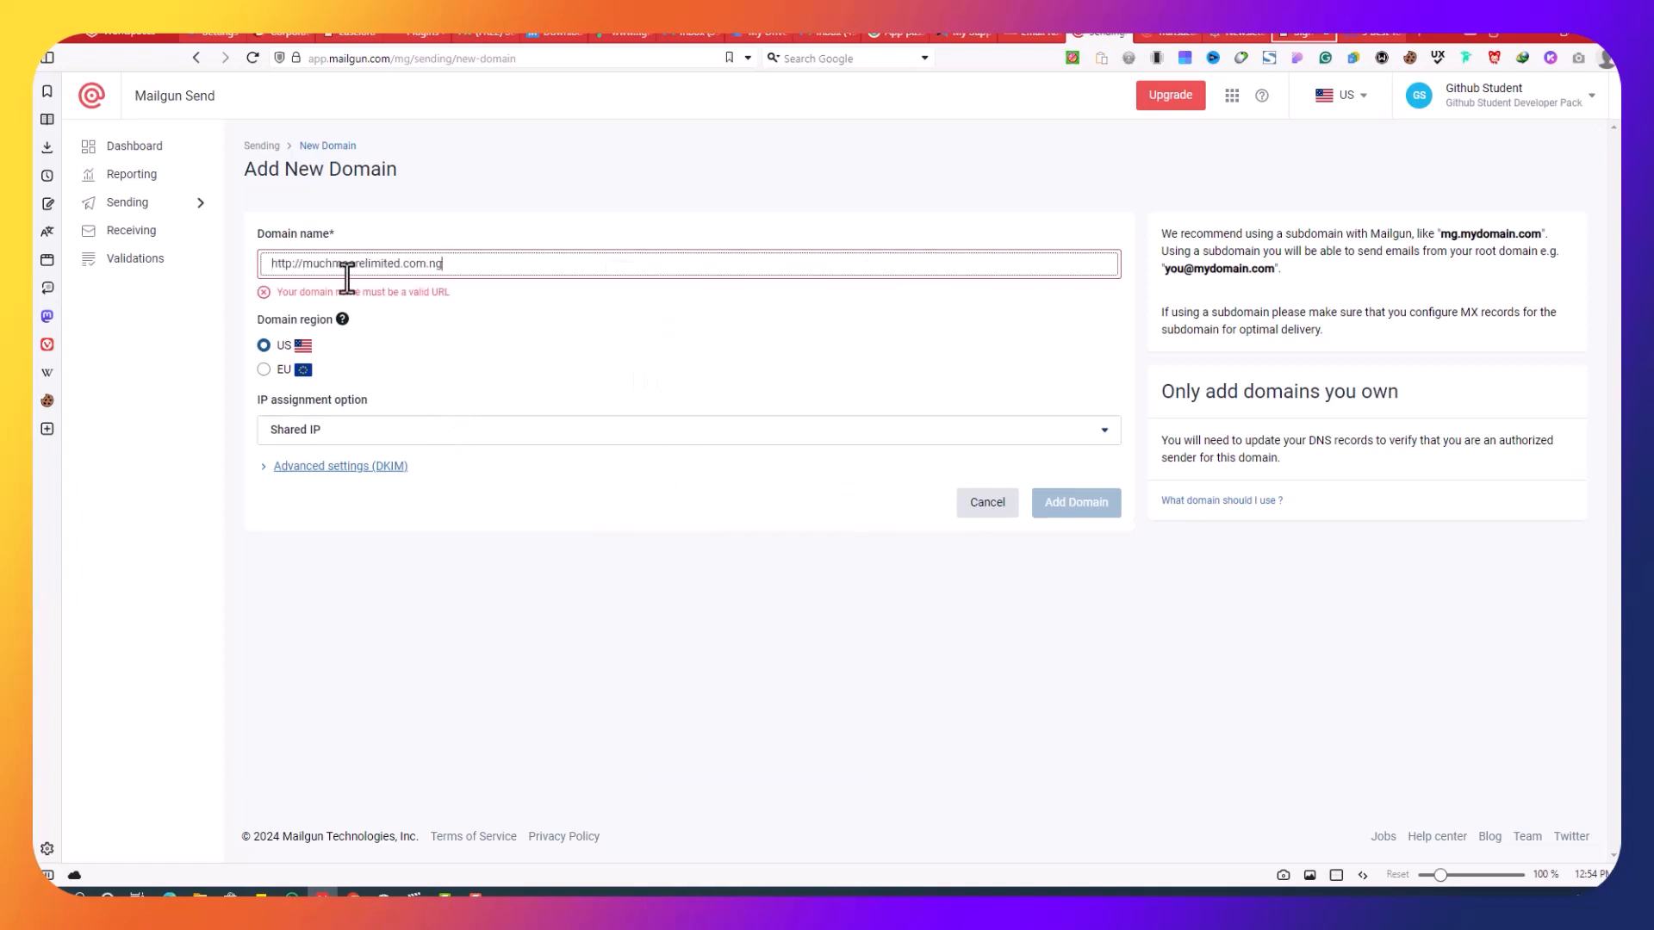
pyautogui.moveTo(272, 265); pyautogui.dragTo(302, 265)
pyautogui.press('BackSpace')
pyautogui.click(509, 333)
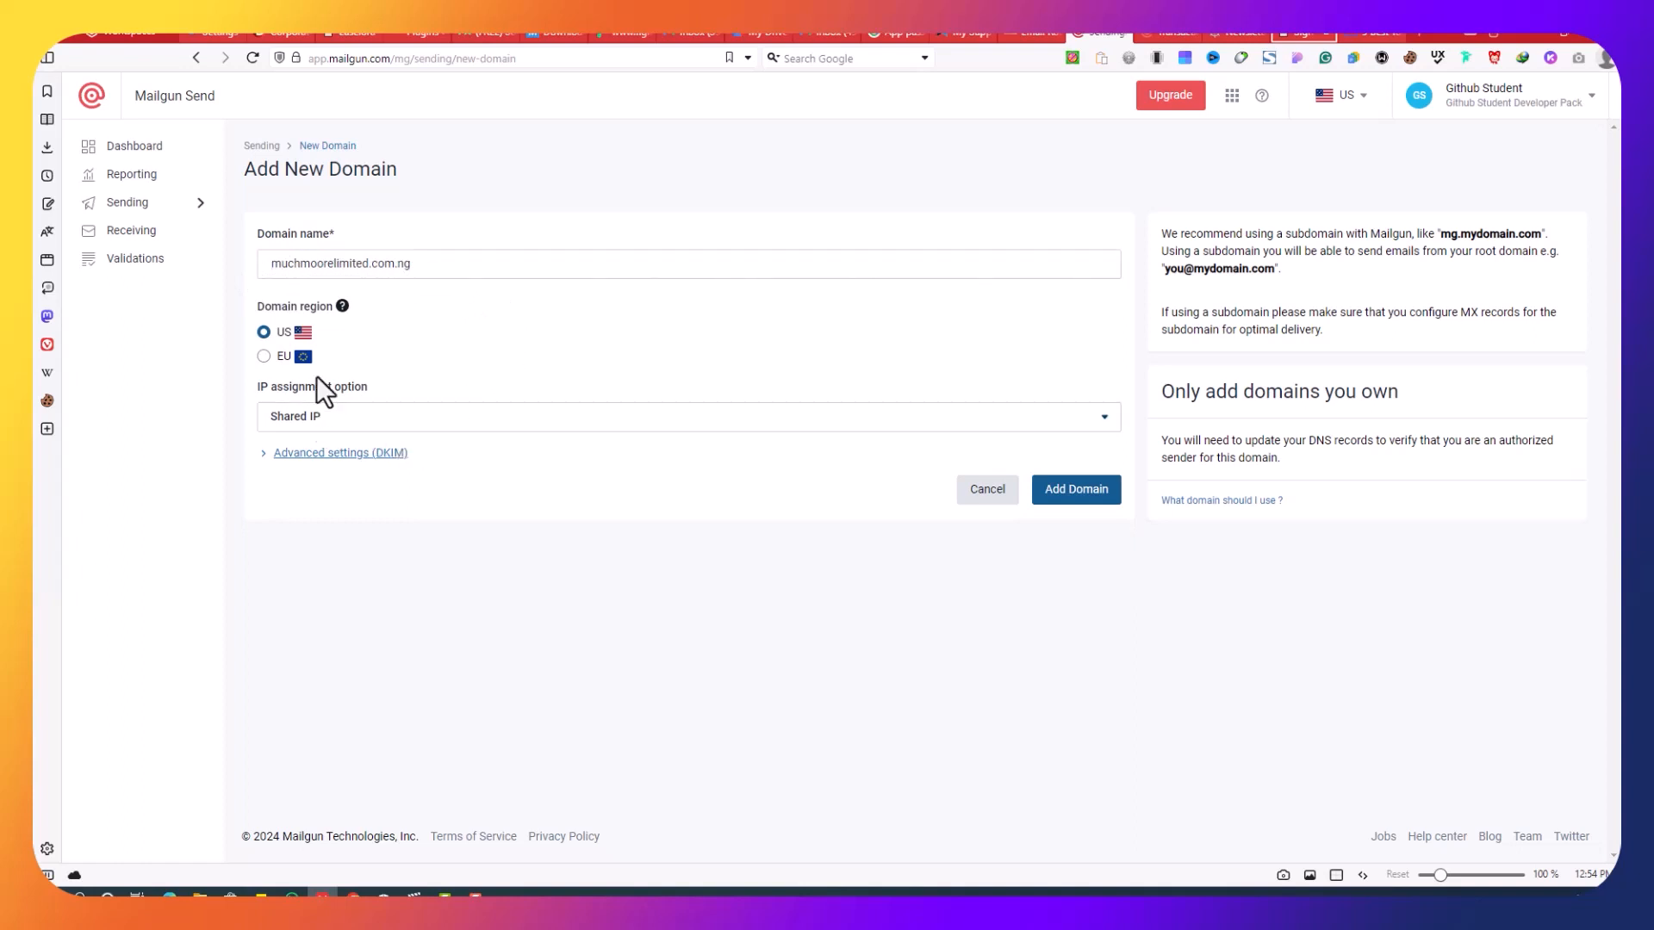
# Step: Keep the Shared IP, choose a 2048-bit DKIM key, and create the domain
pyautogui.click(347, 426)
pyautogui.click(351, 427)
pyautogui.click(355, 454)
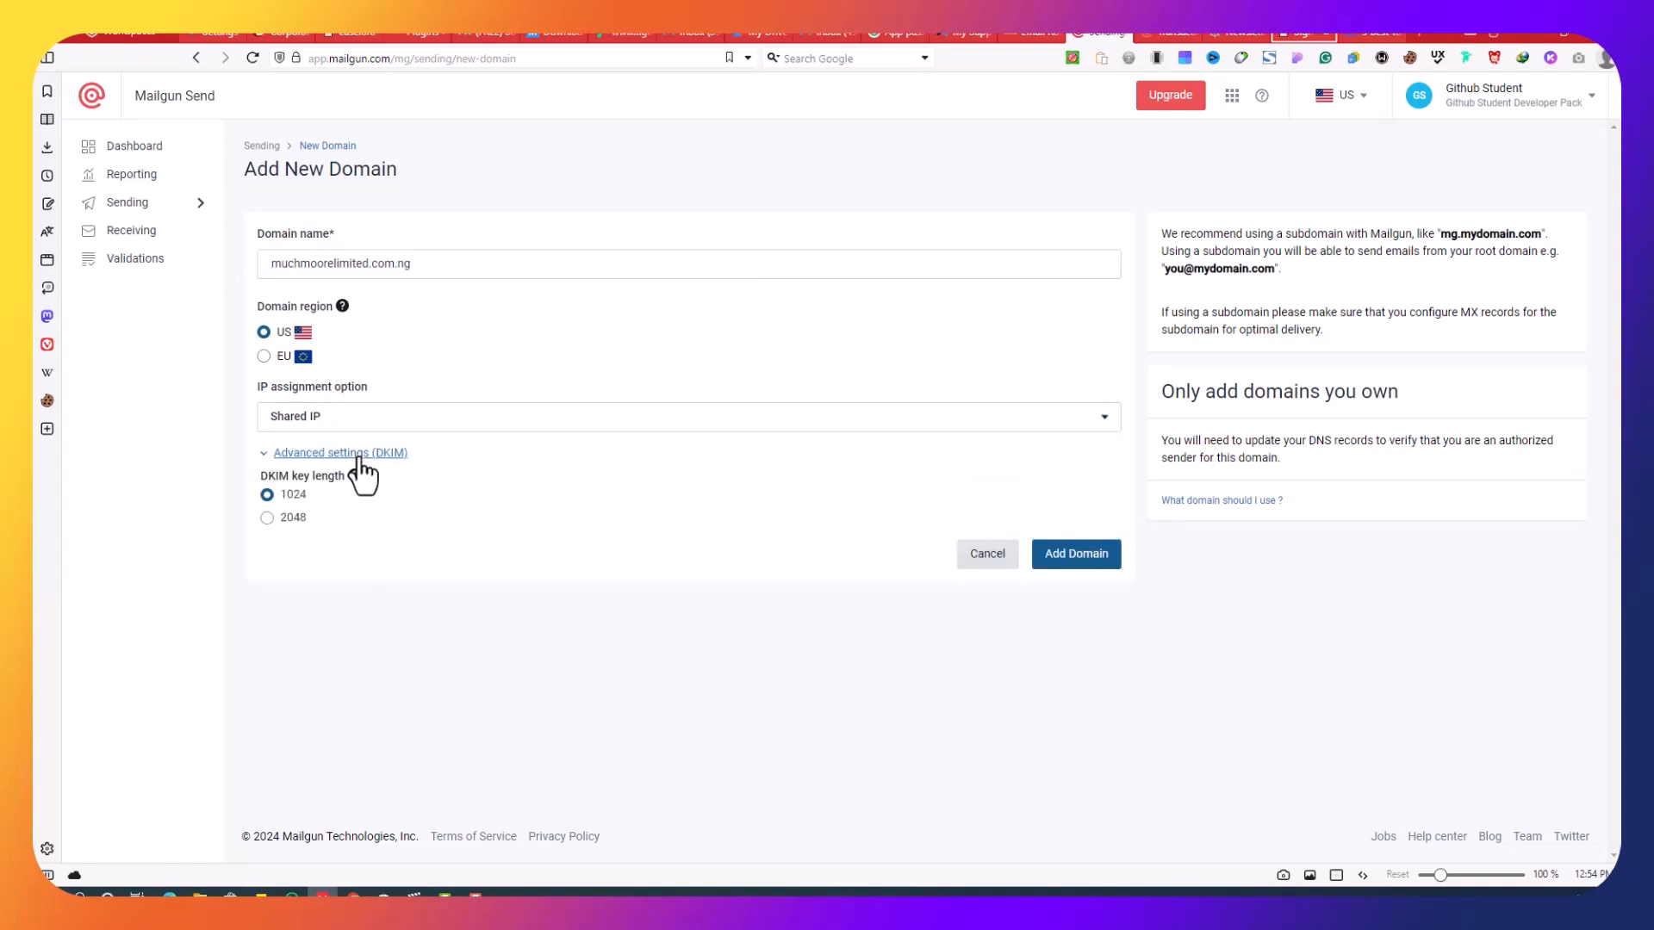
pyautogui.click(297, 518)
pyautogui.click(1074, 564)
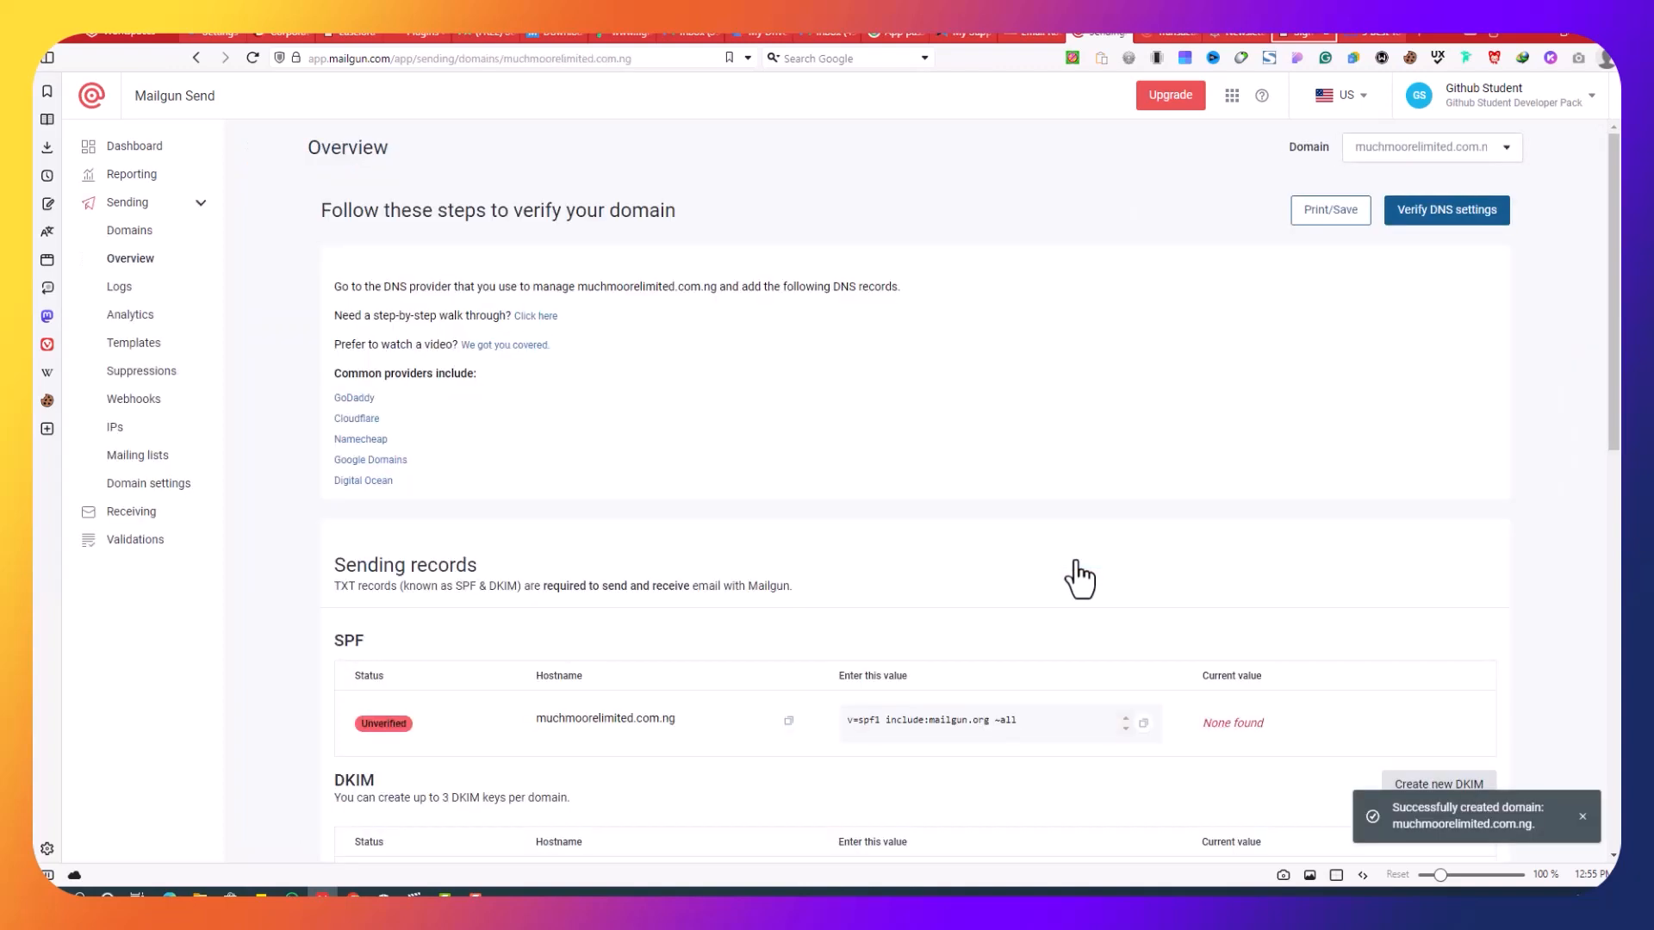
# Step: Copy the SPF entry from the Sending records and go to the Cloudflare dashboard
pyautogui.scroll(-4, 1082, 568)
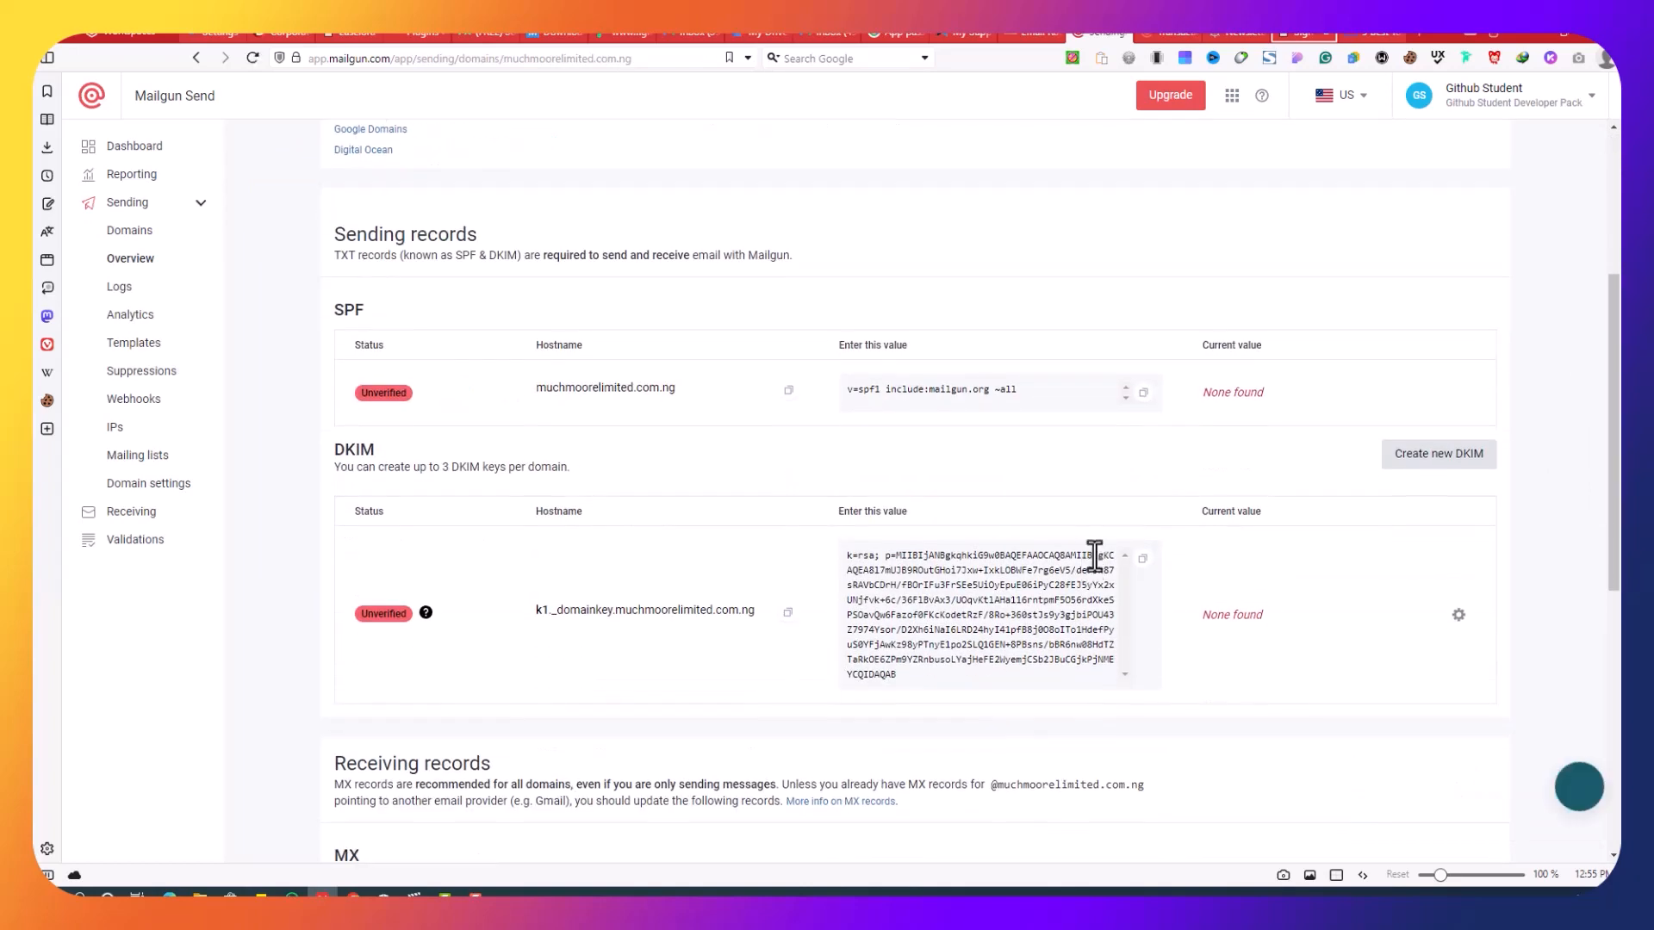
pyautogui.scroll(4, 1248, 514)
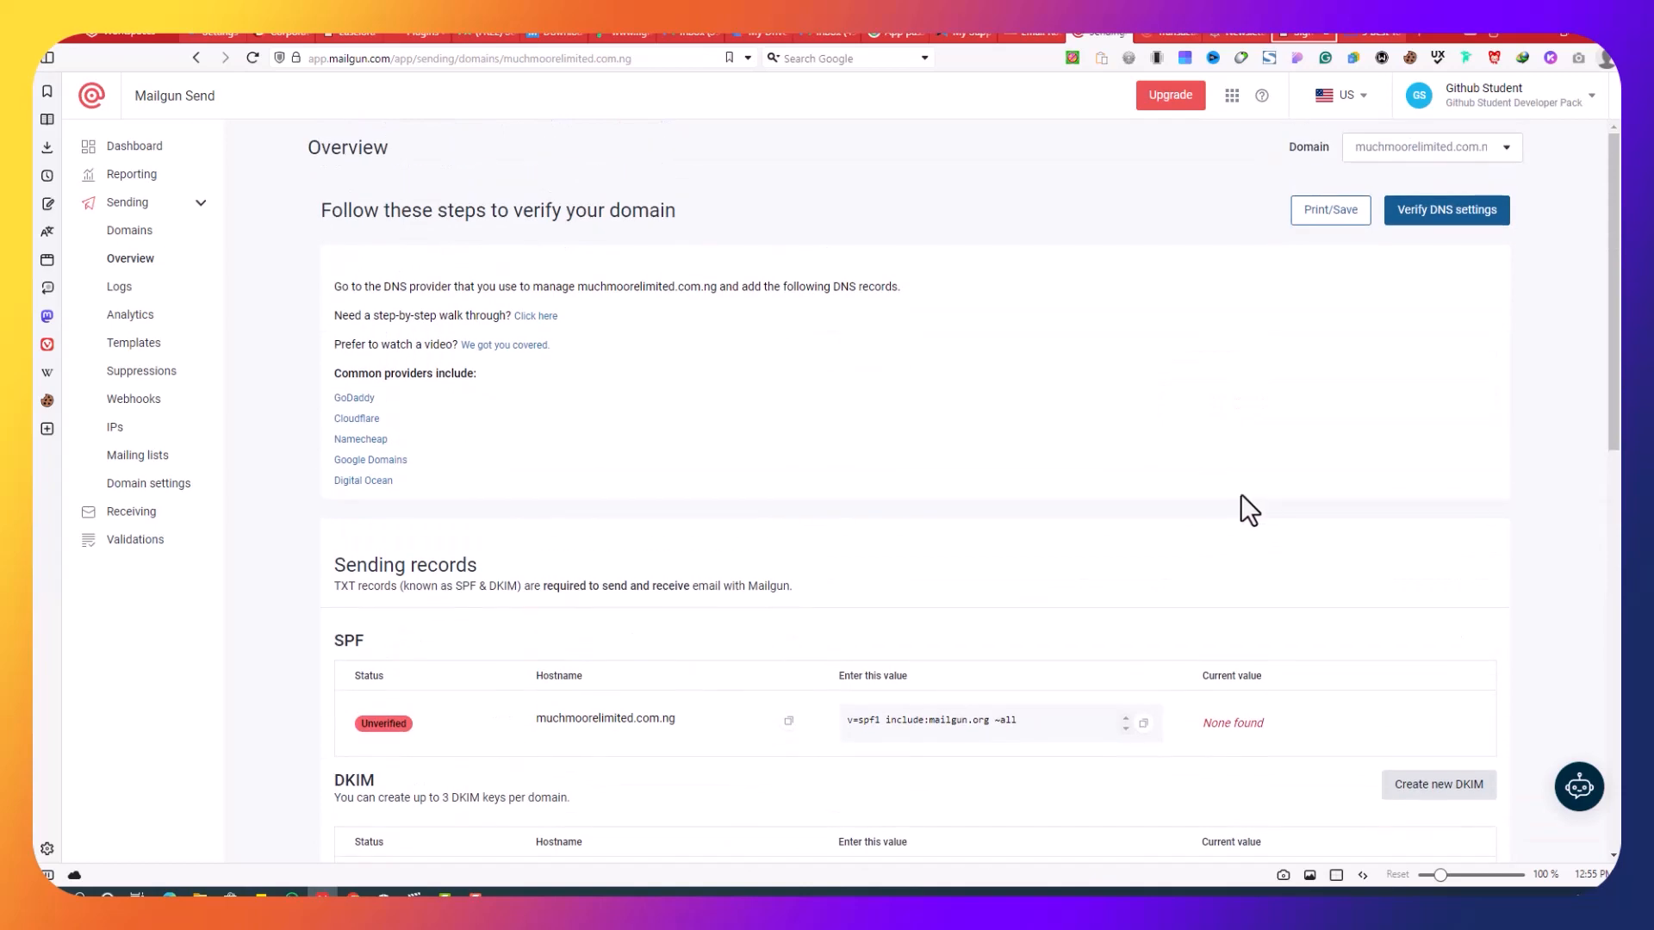
pyautogui.scroll(-4, 1249, 508)
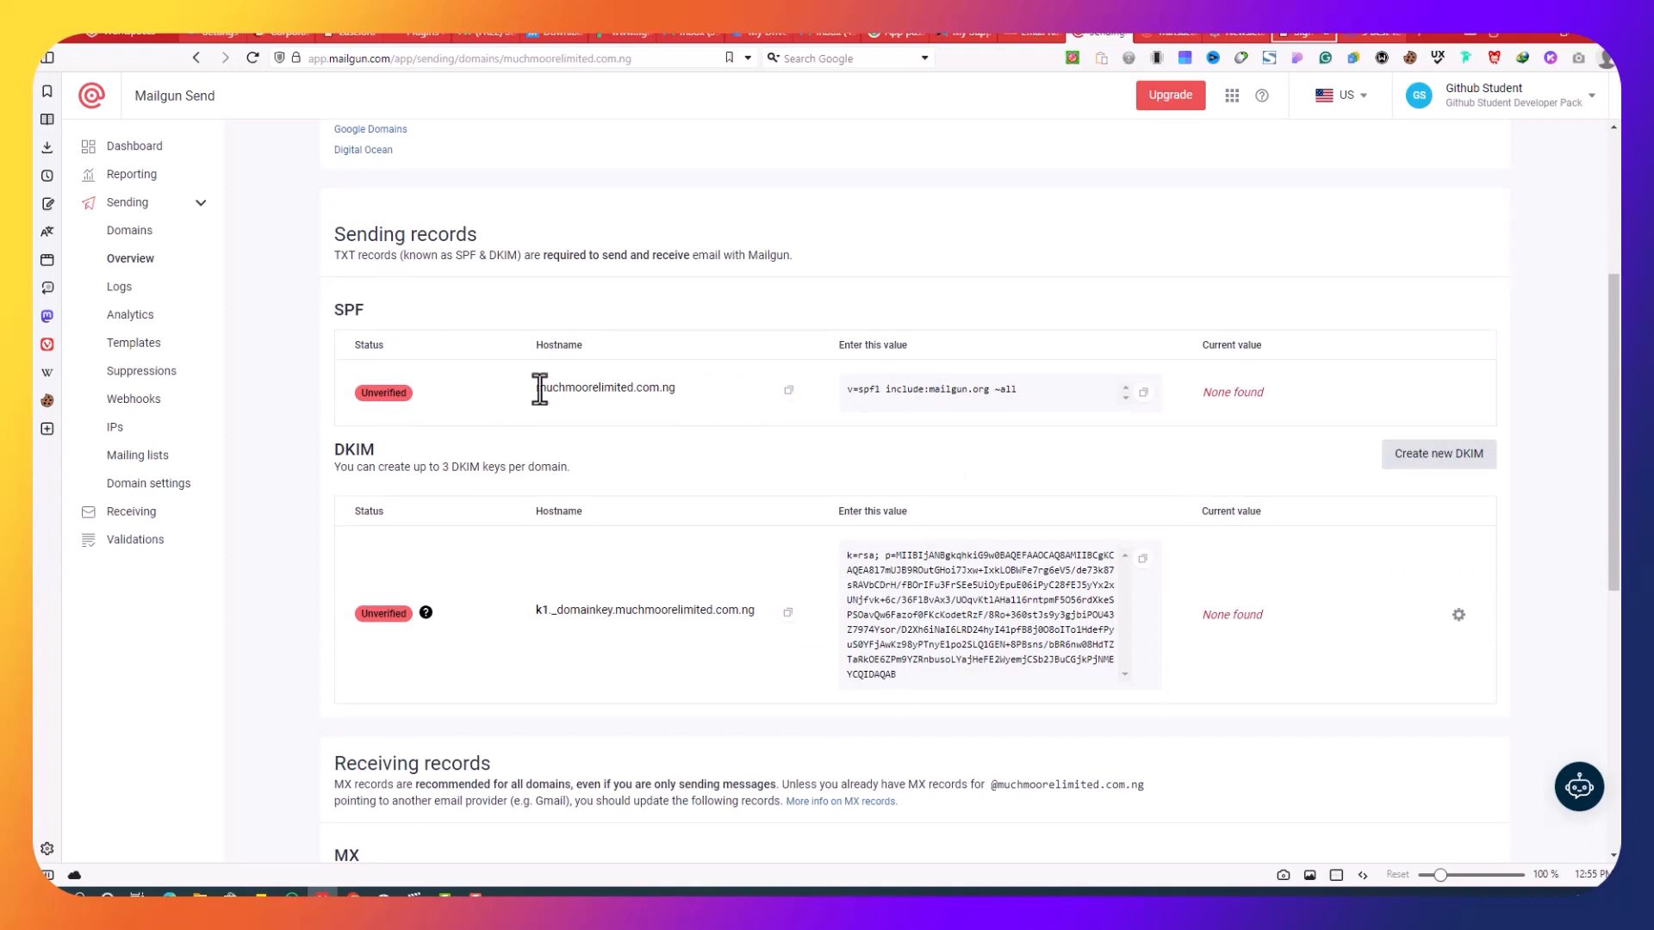
pyautogui.click(789, 390)
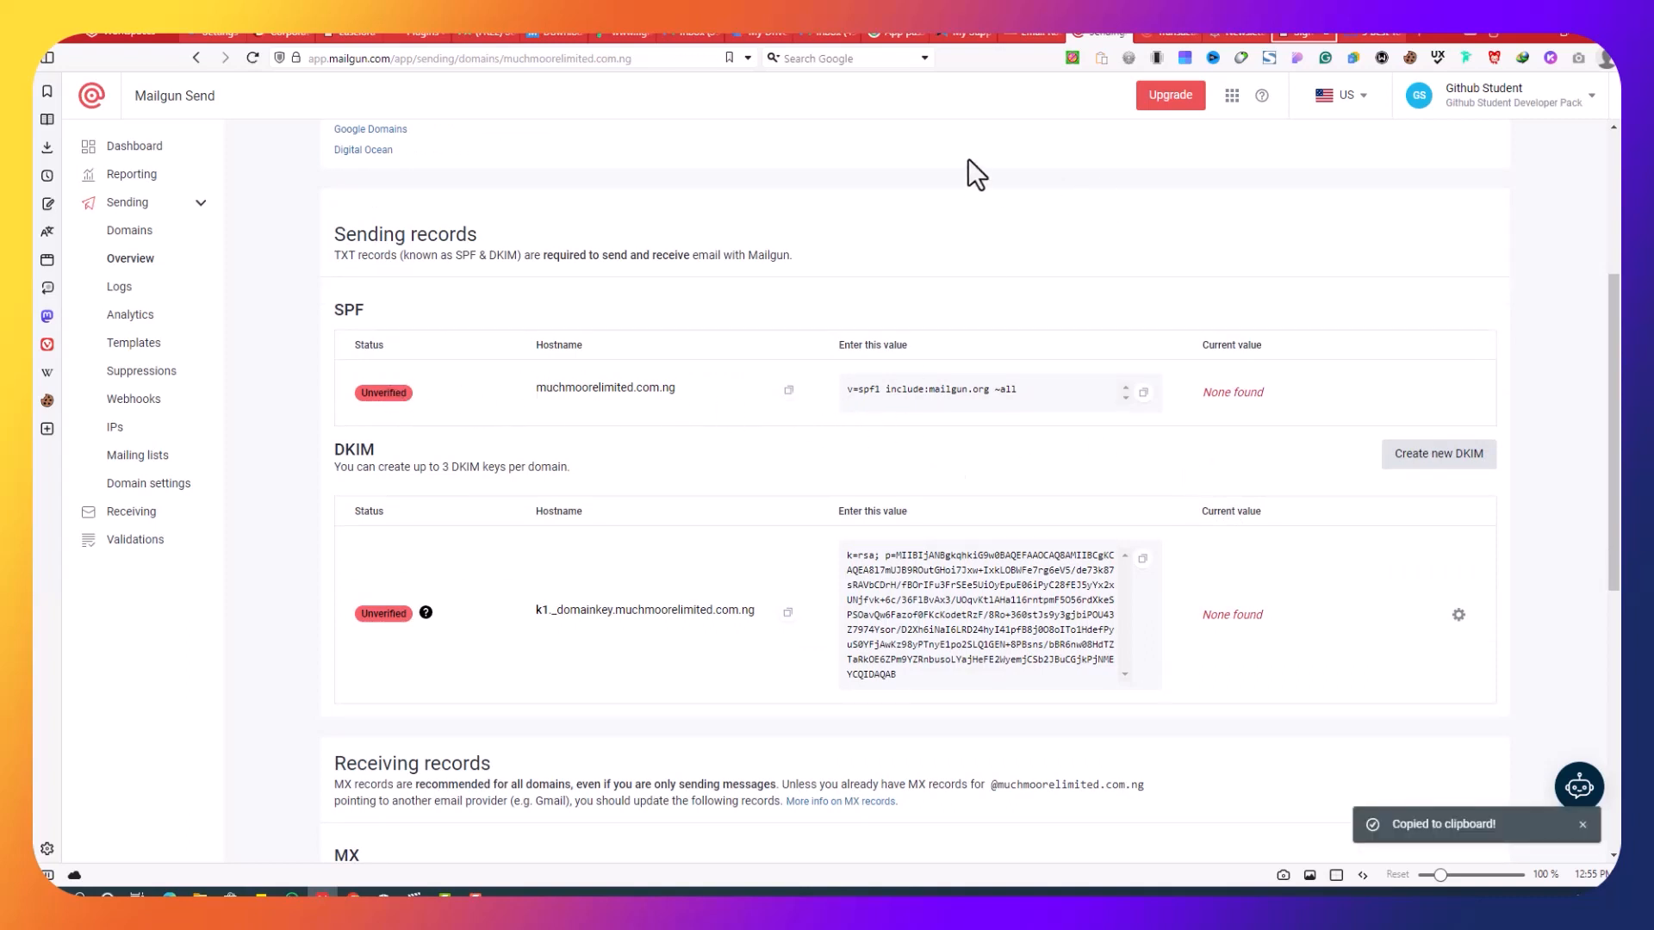
pyautogui.click(1031, 37)
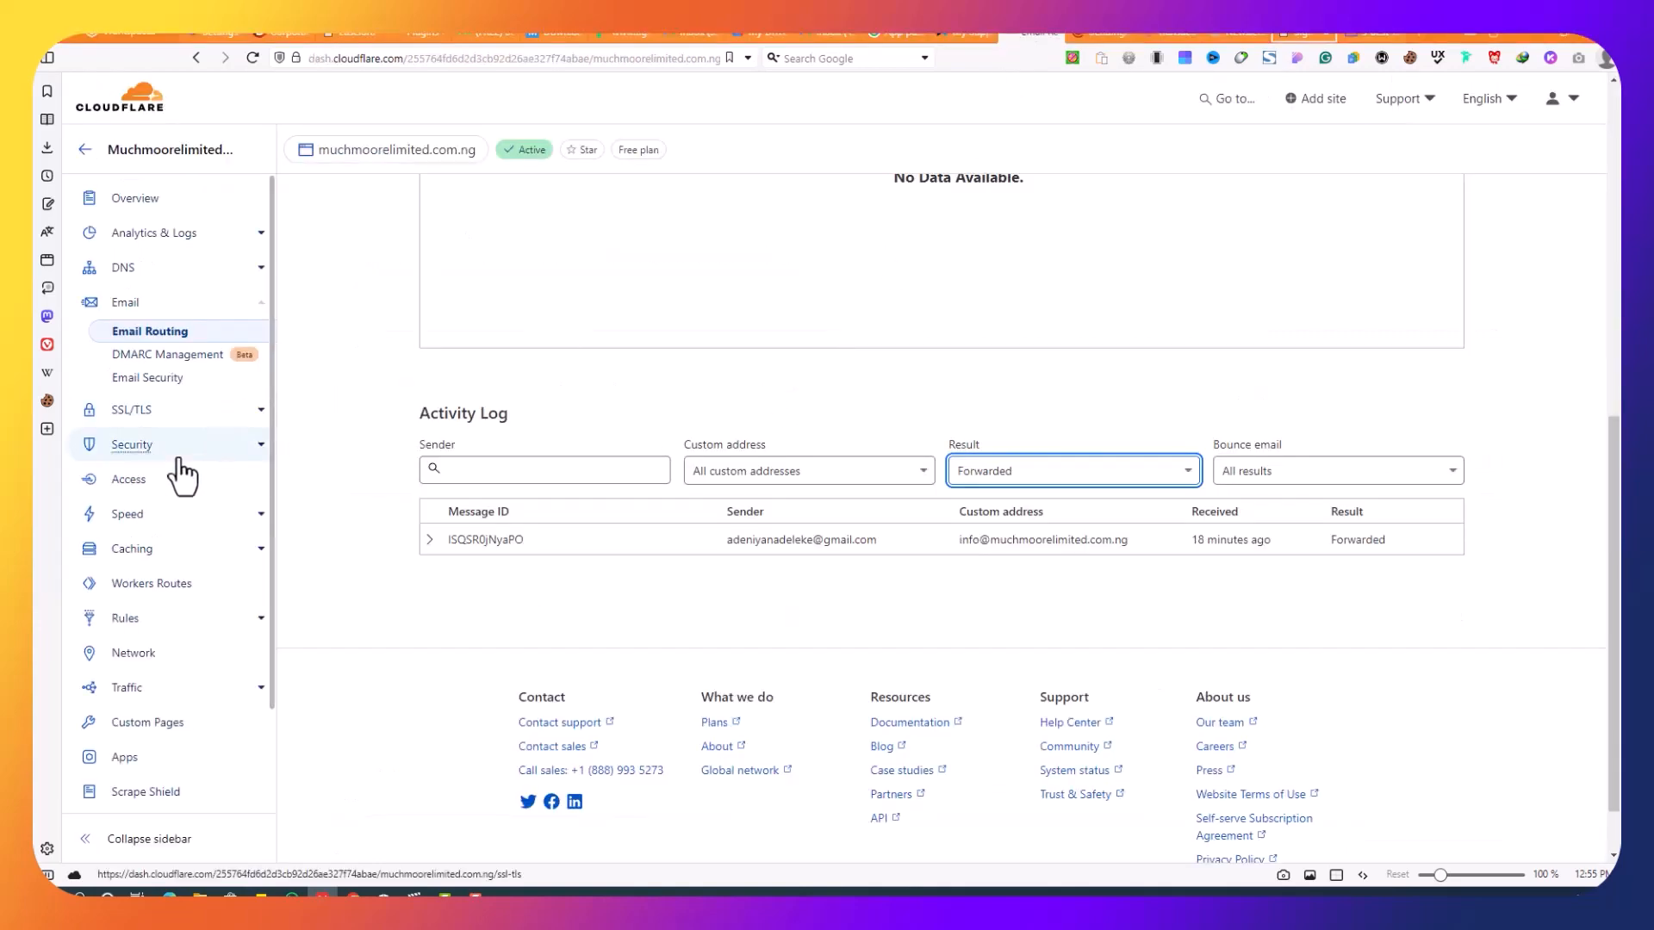
# Step: In Cloudflare DNS Records, start a new TXT record with the domain pasted as its name
pyautogui.click(209, 258)
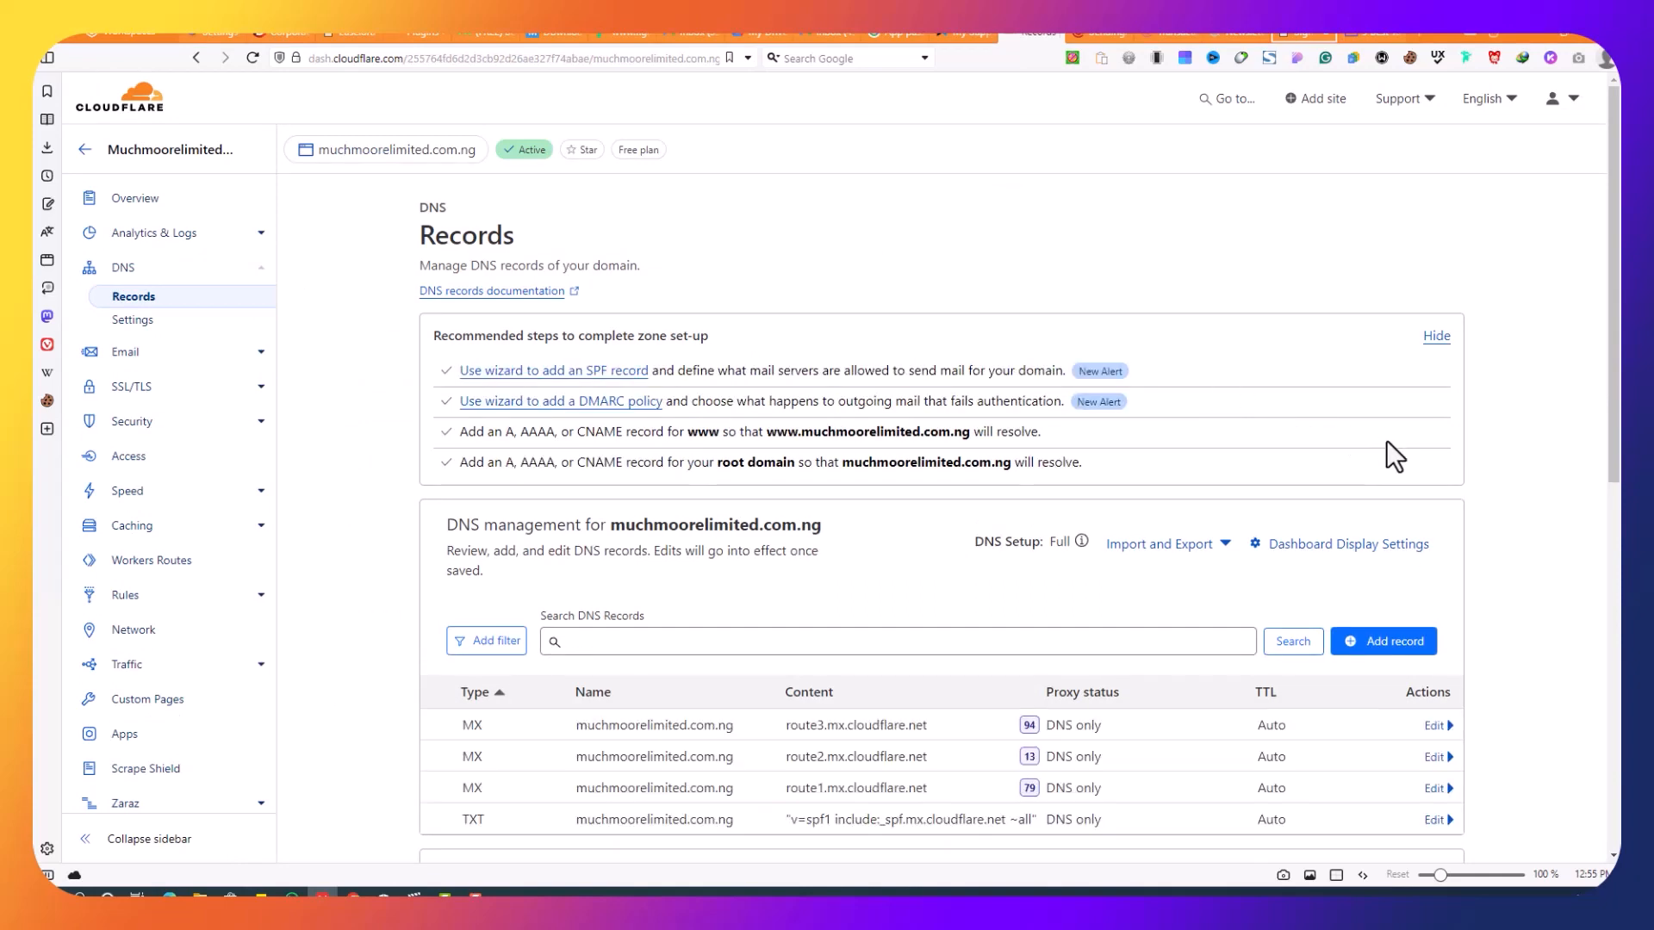
pyautogui.scroll(-3, 1421, 482)
pyautogui.click(1384, 394)
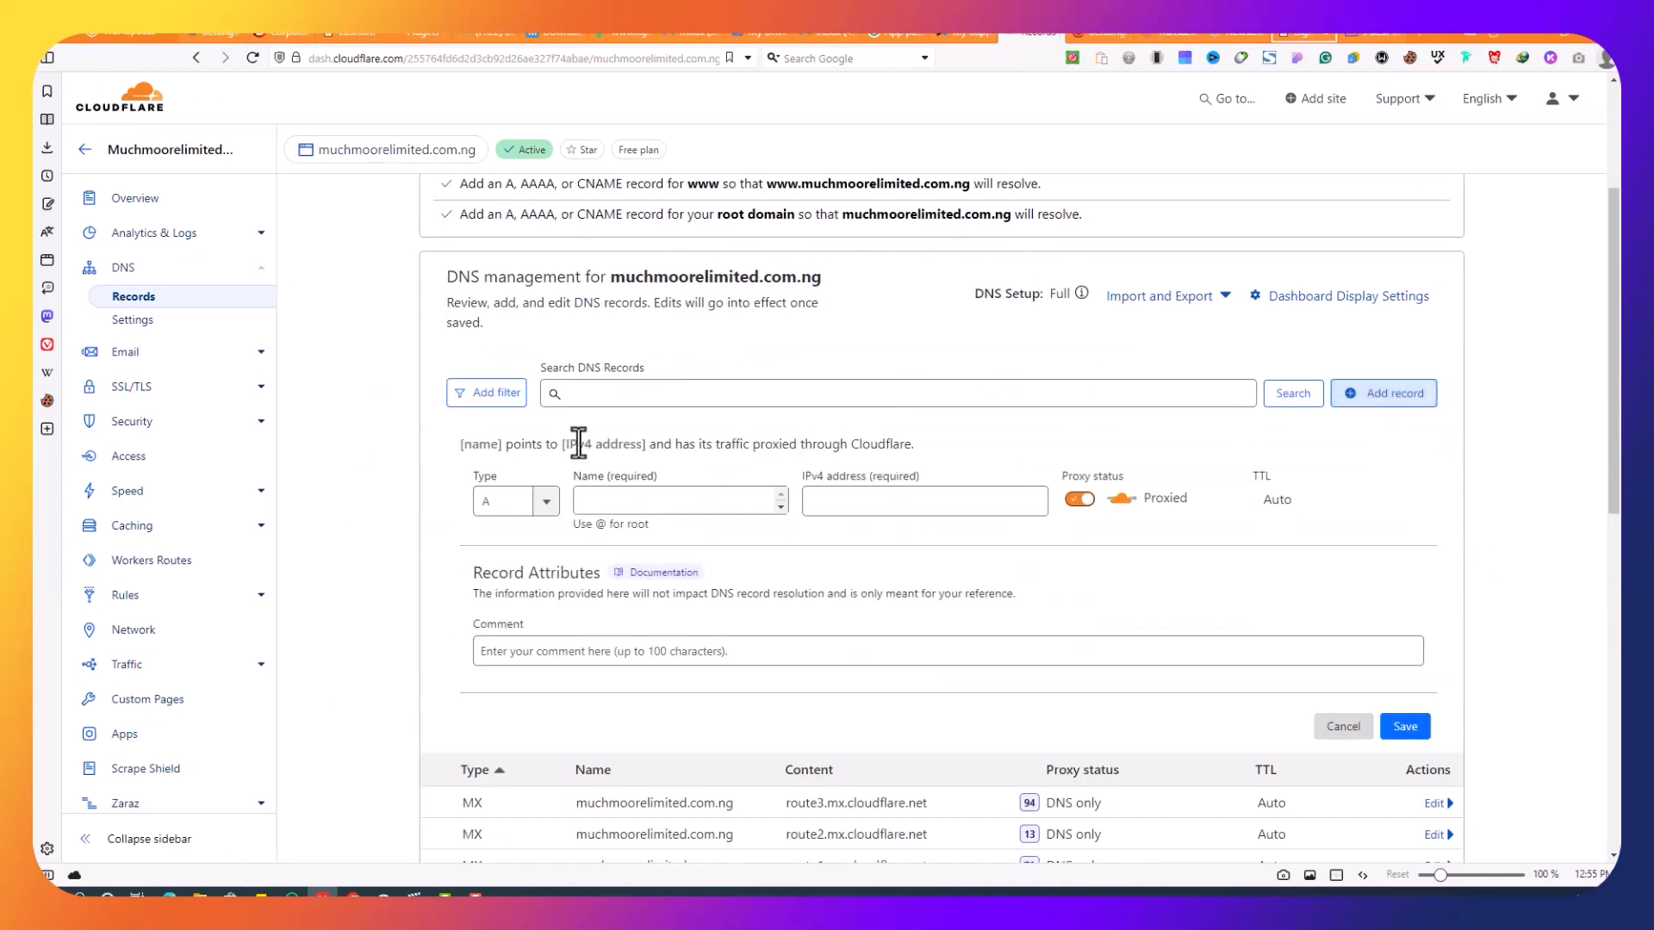
pyautogui.click(547, 502)
pyautogui.scroll(-1, 522, 642)
pyautogui.scroll(-5, 523, 641)
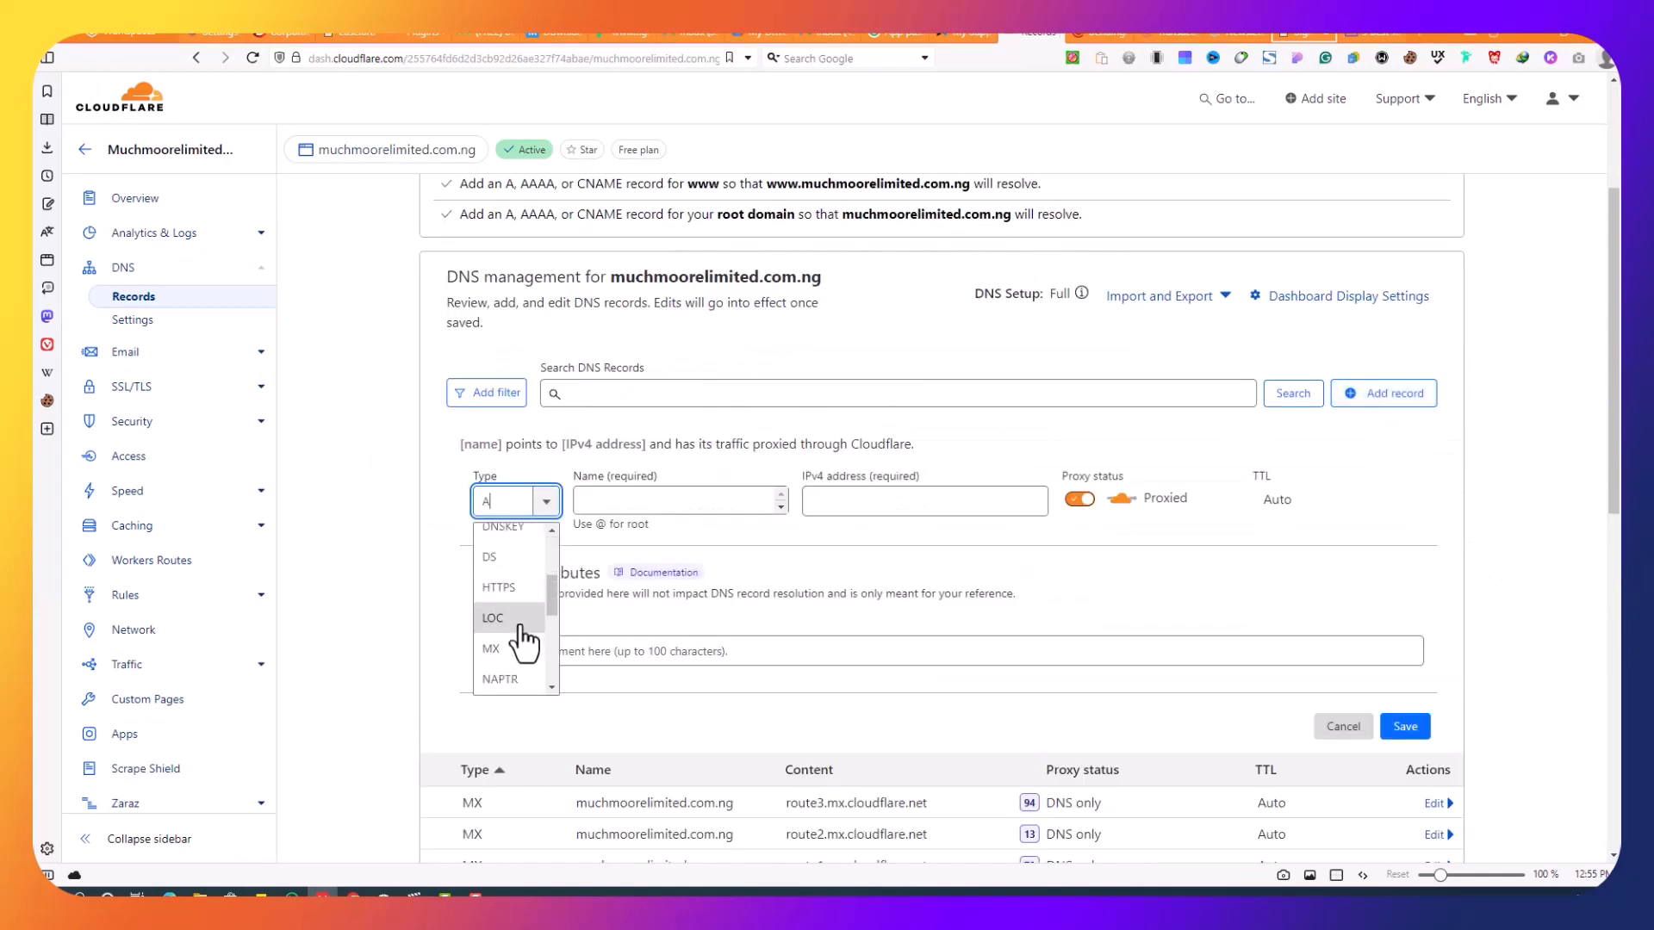
pyautogui.click(503, 652)
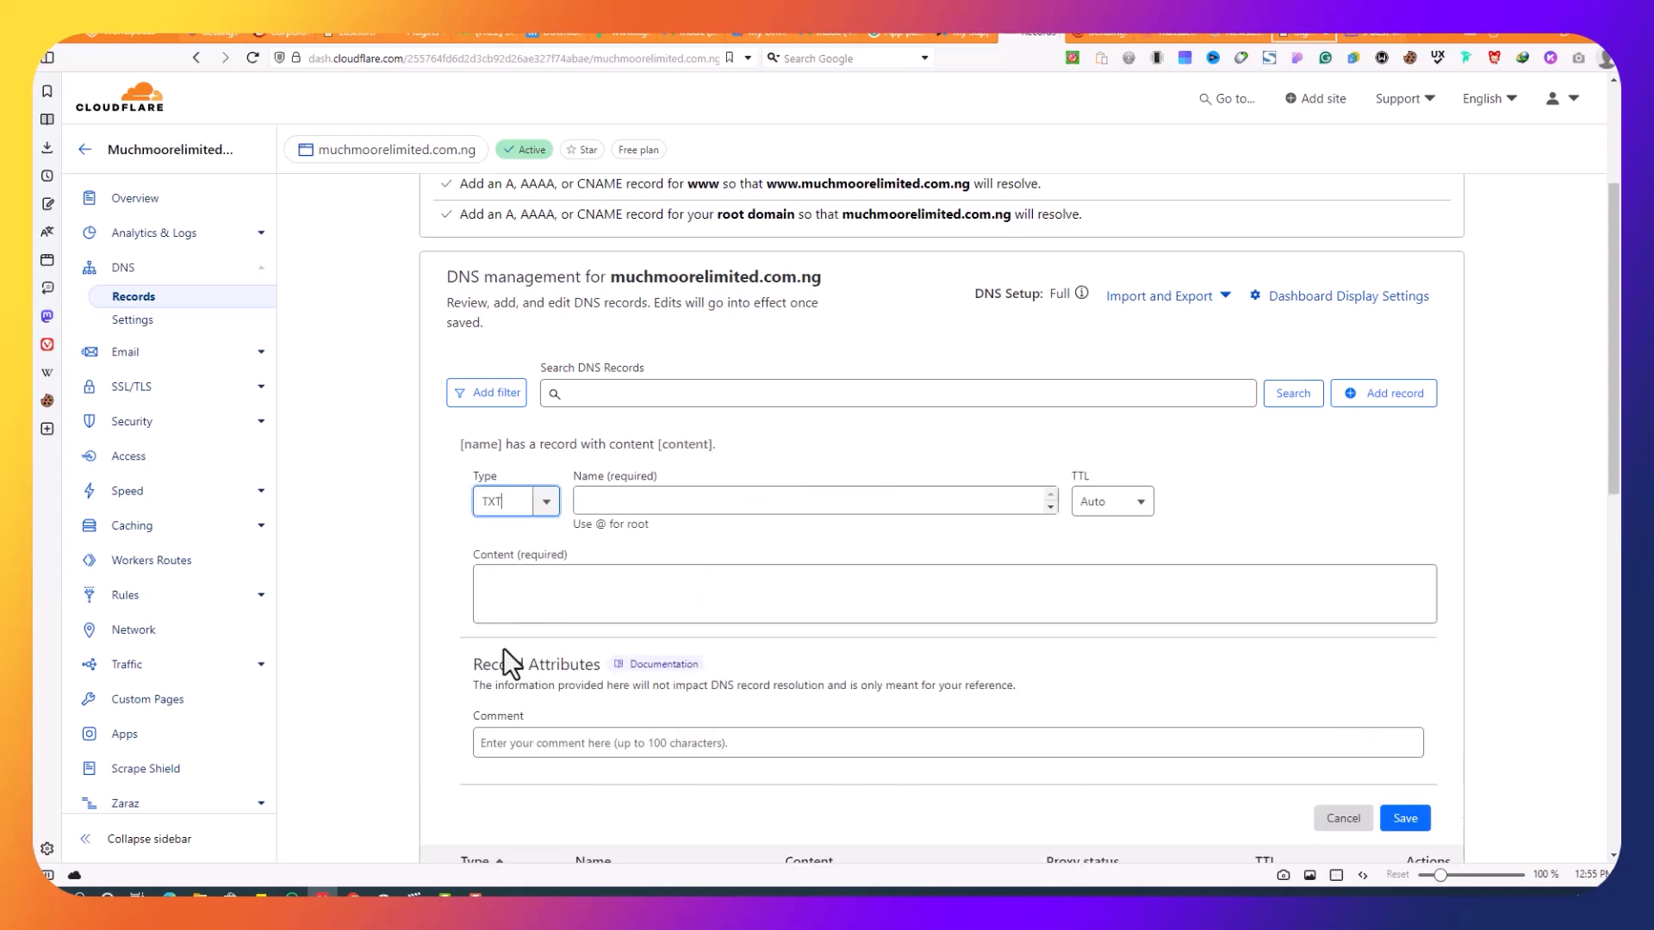
pyautogui.rightClick(750, 500)
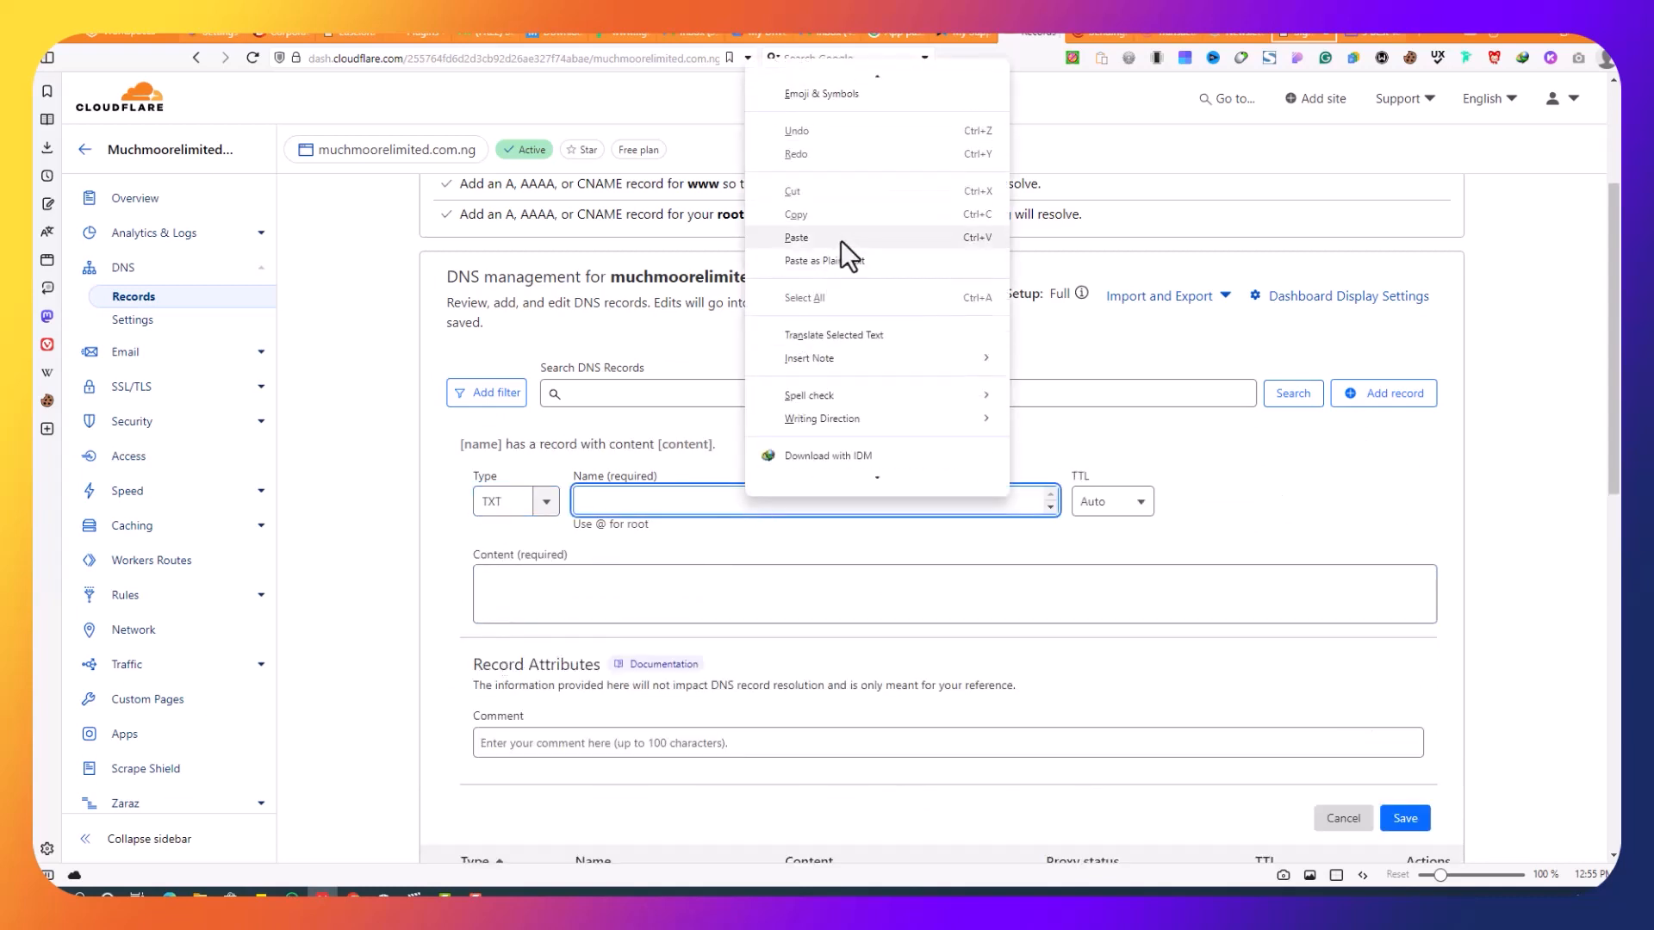
pyautogui.click(841, 241)
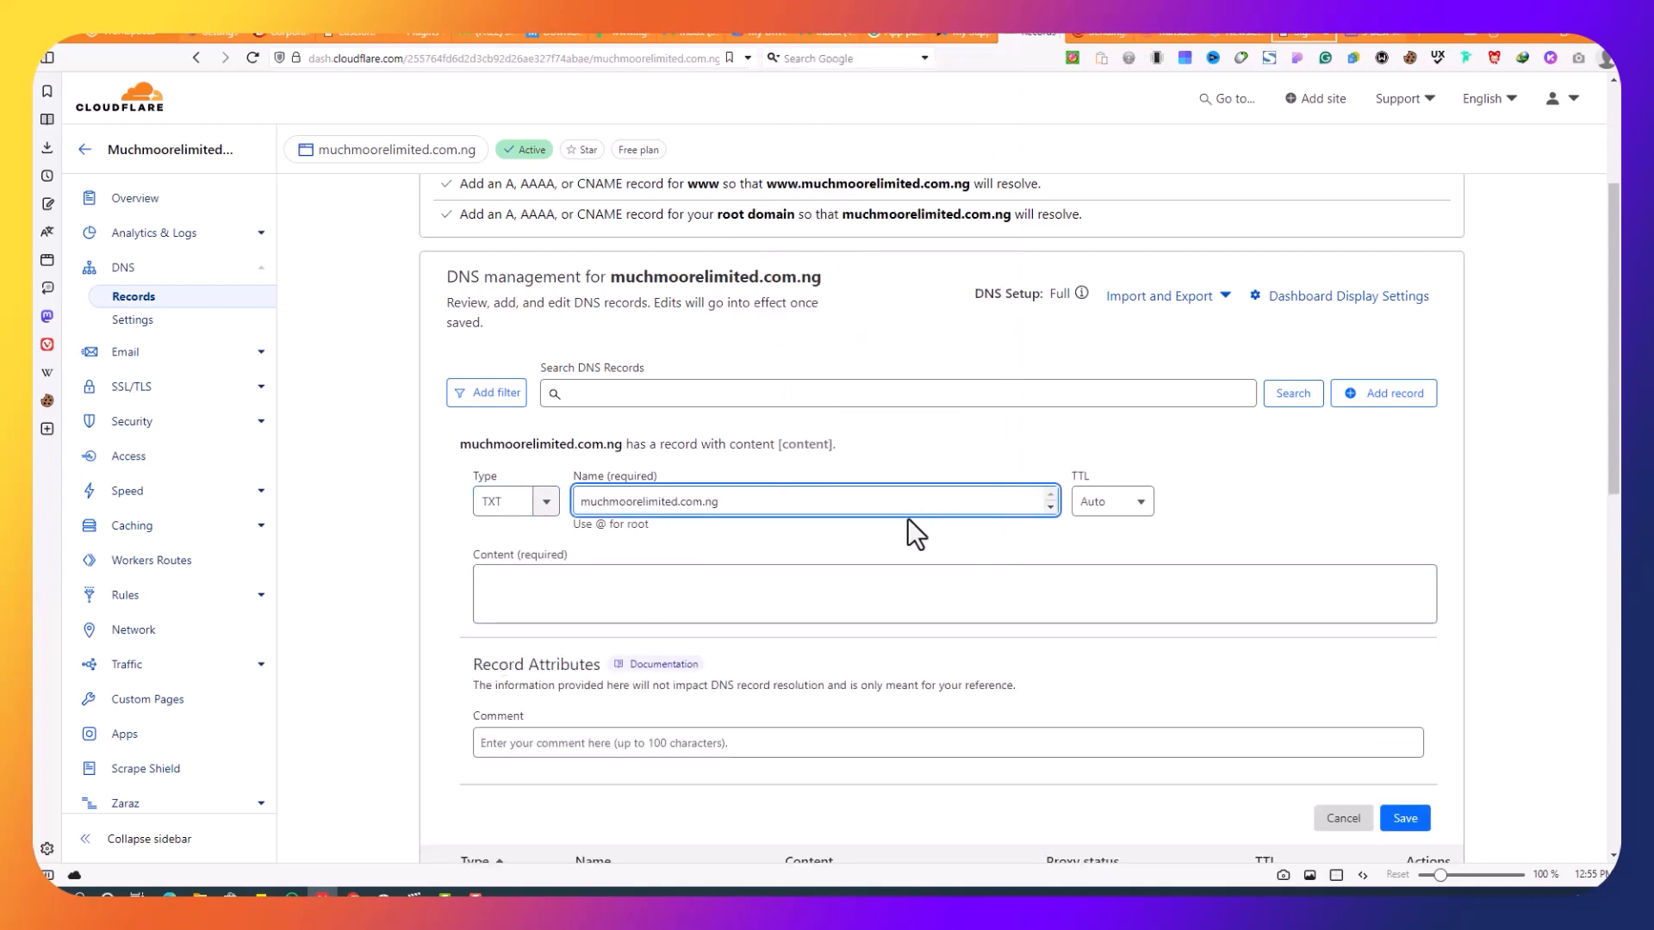
# Step: Paste Mailgun's SPF value v=spf1 include:mailgun.org ~all as content and save the record
pyautogui.click(1103, 34)
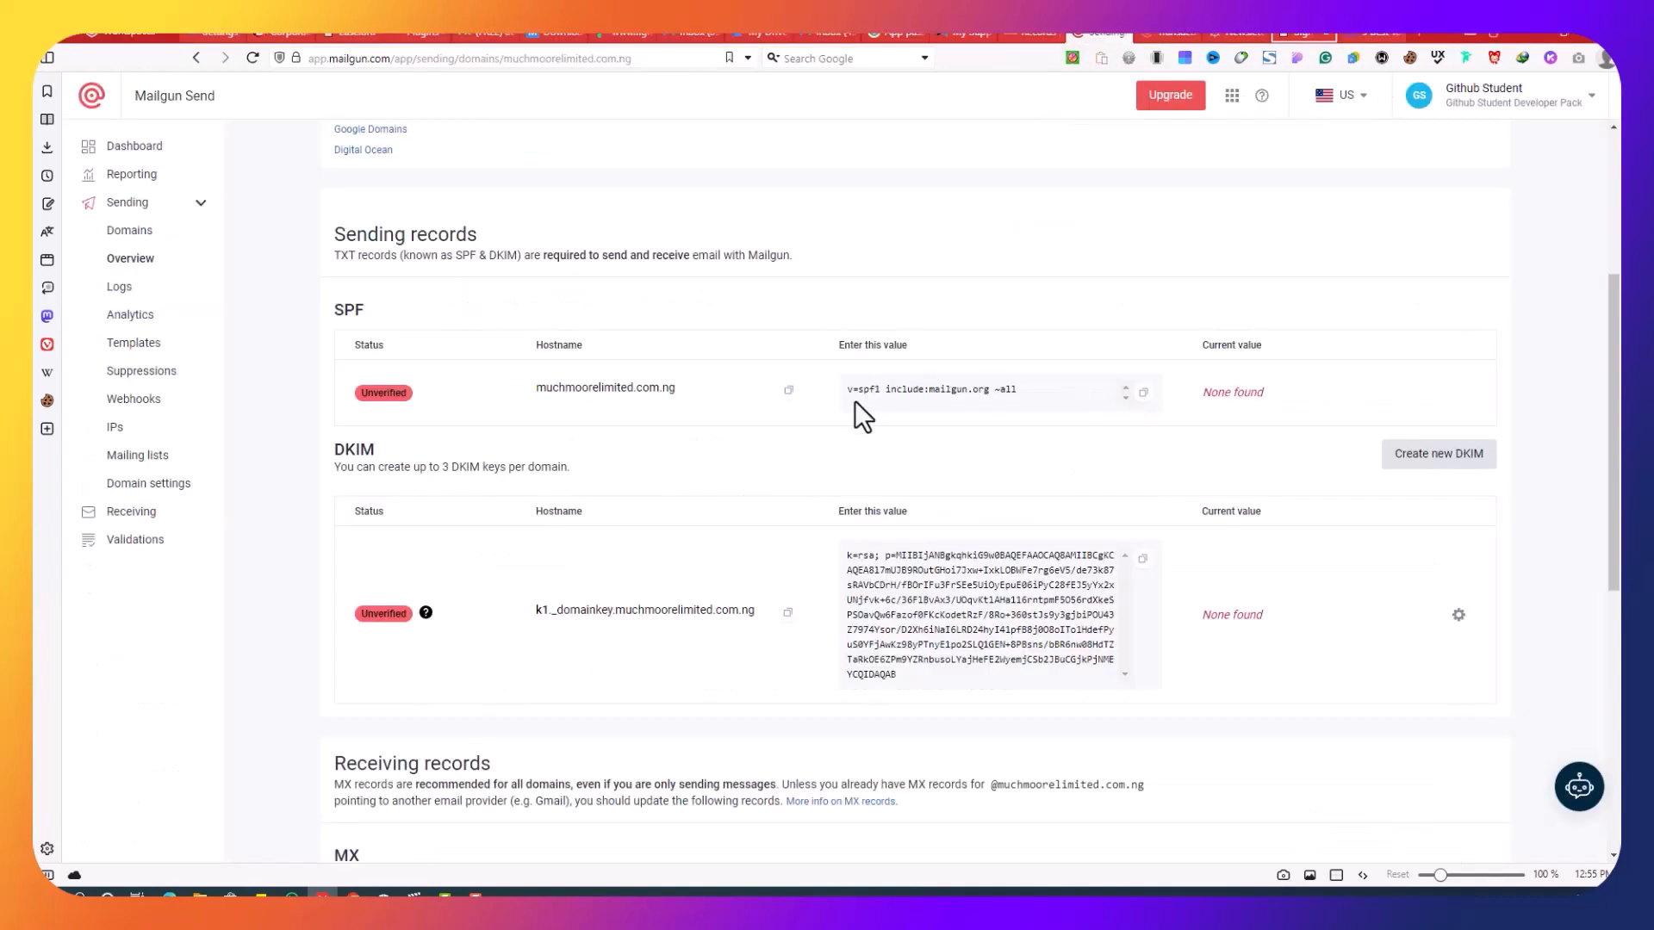
pyautogui.click(1143, 393)
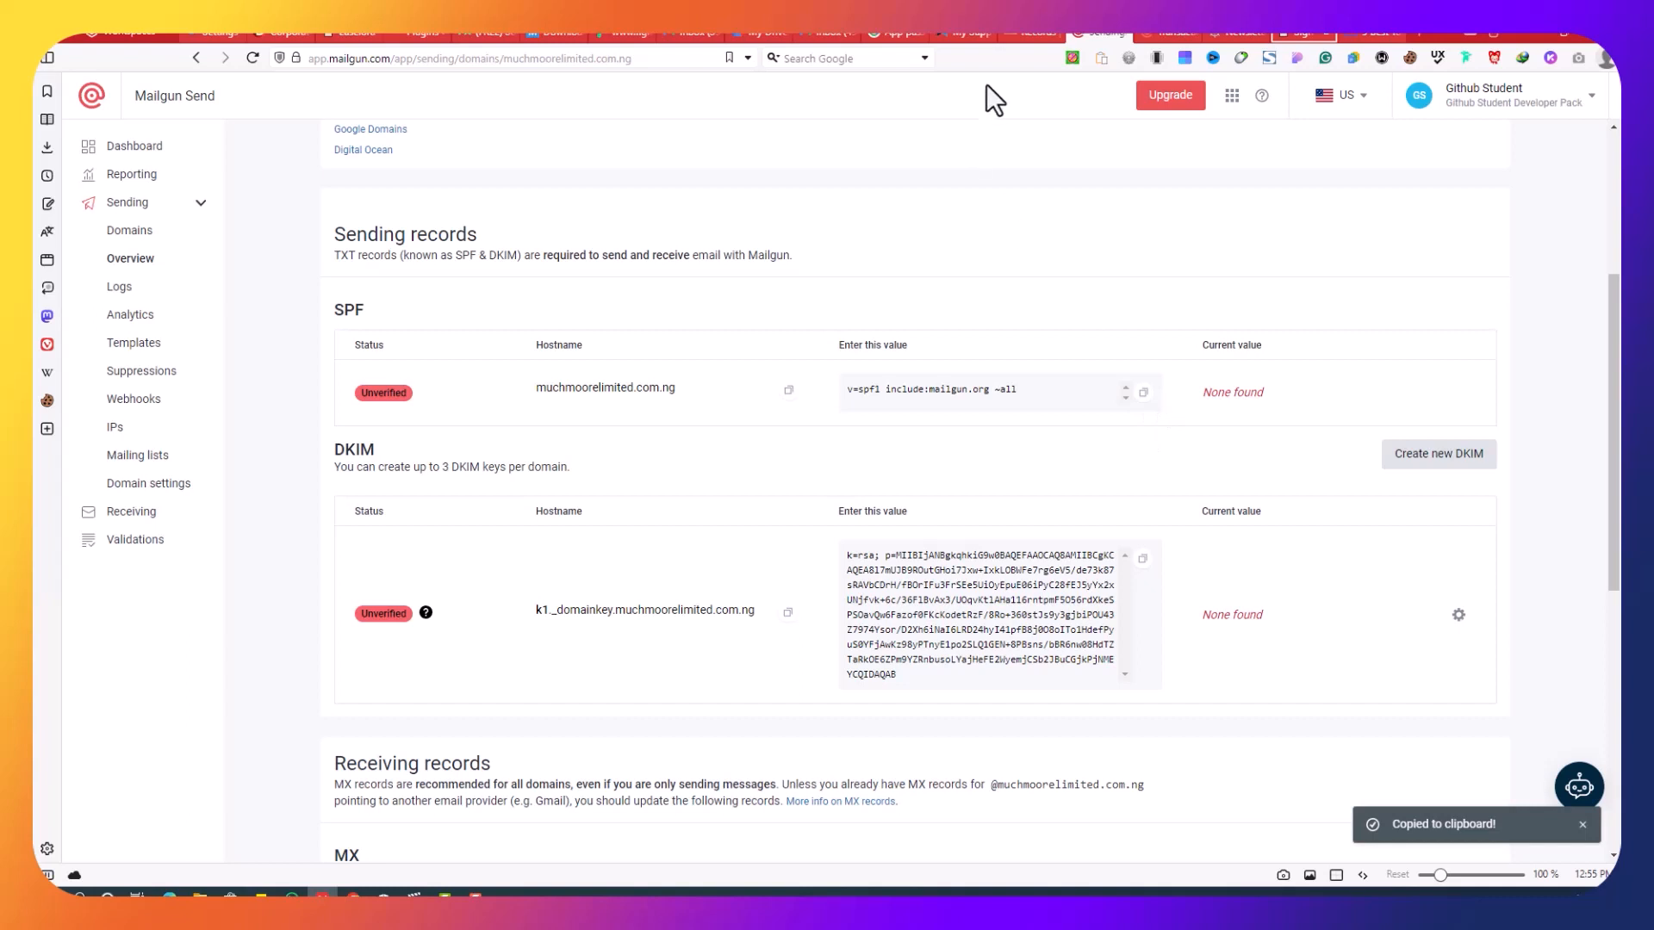
pyautogui.click(1038, 33)
pyautogui.click(793, 585)
pyautogui.rightClick(798, 582)
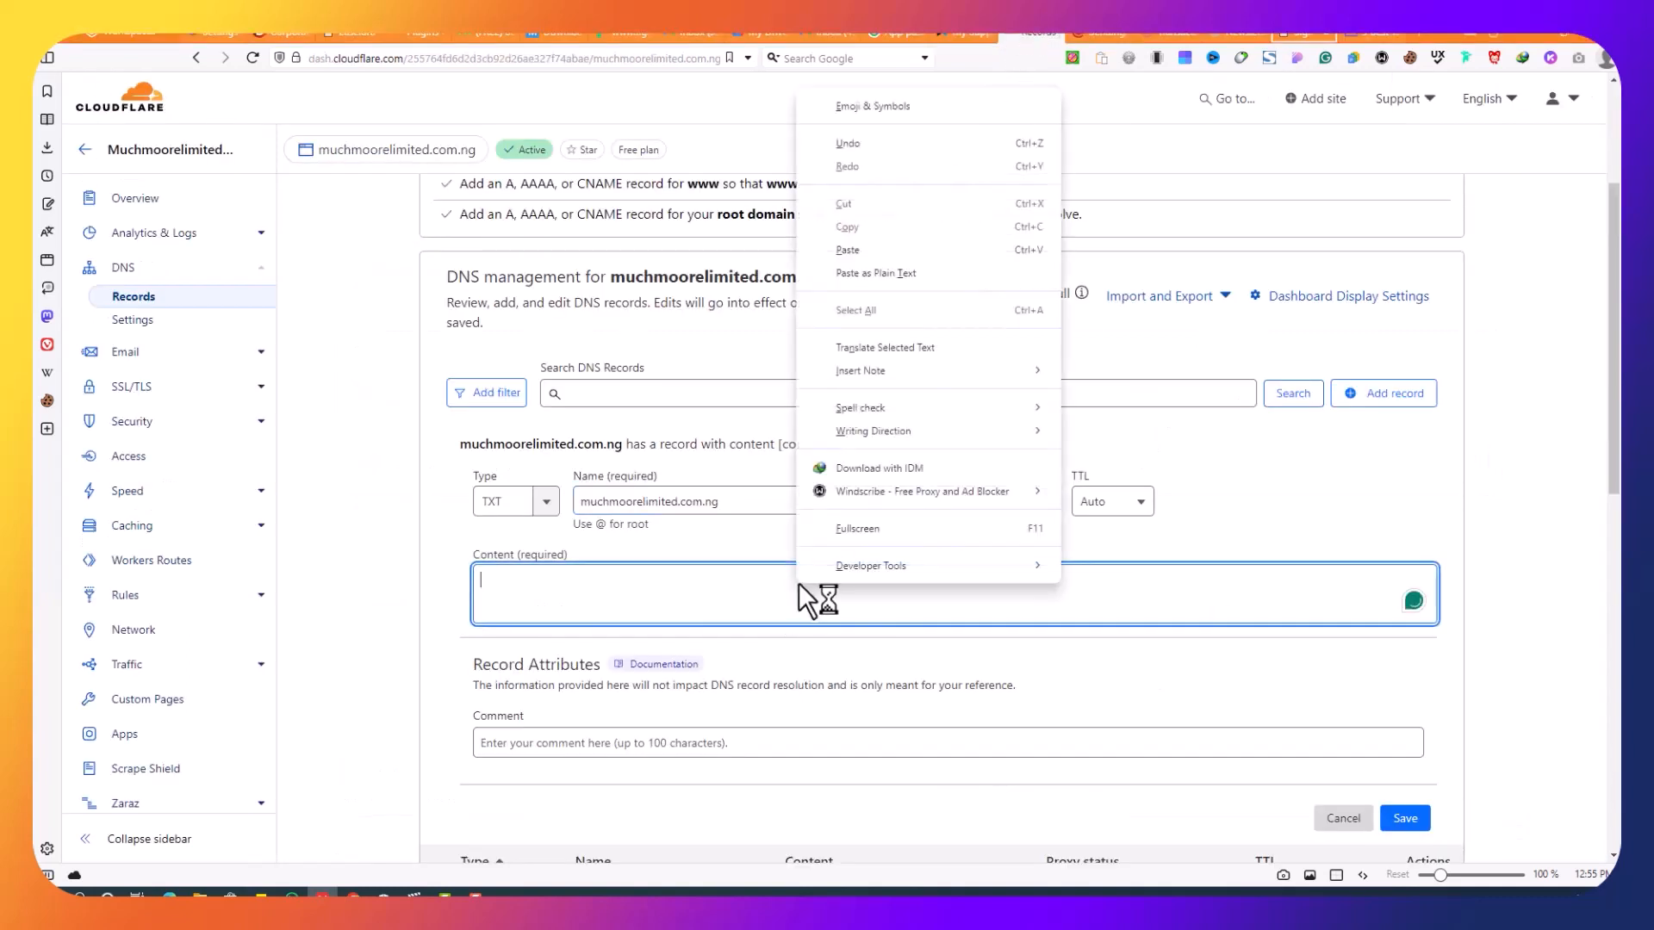
pyautogui.click(926, 267)
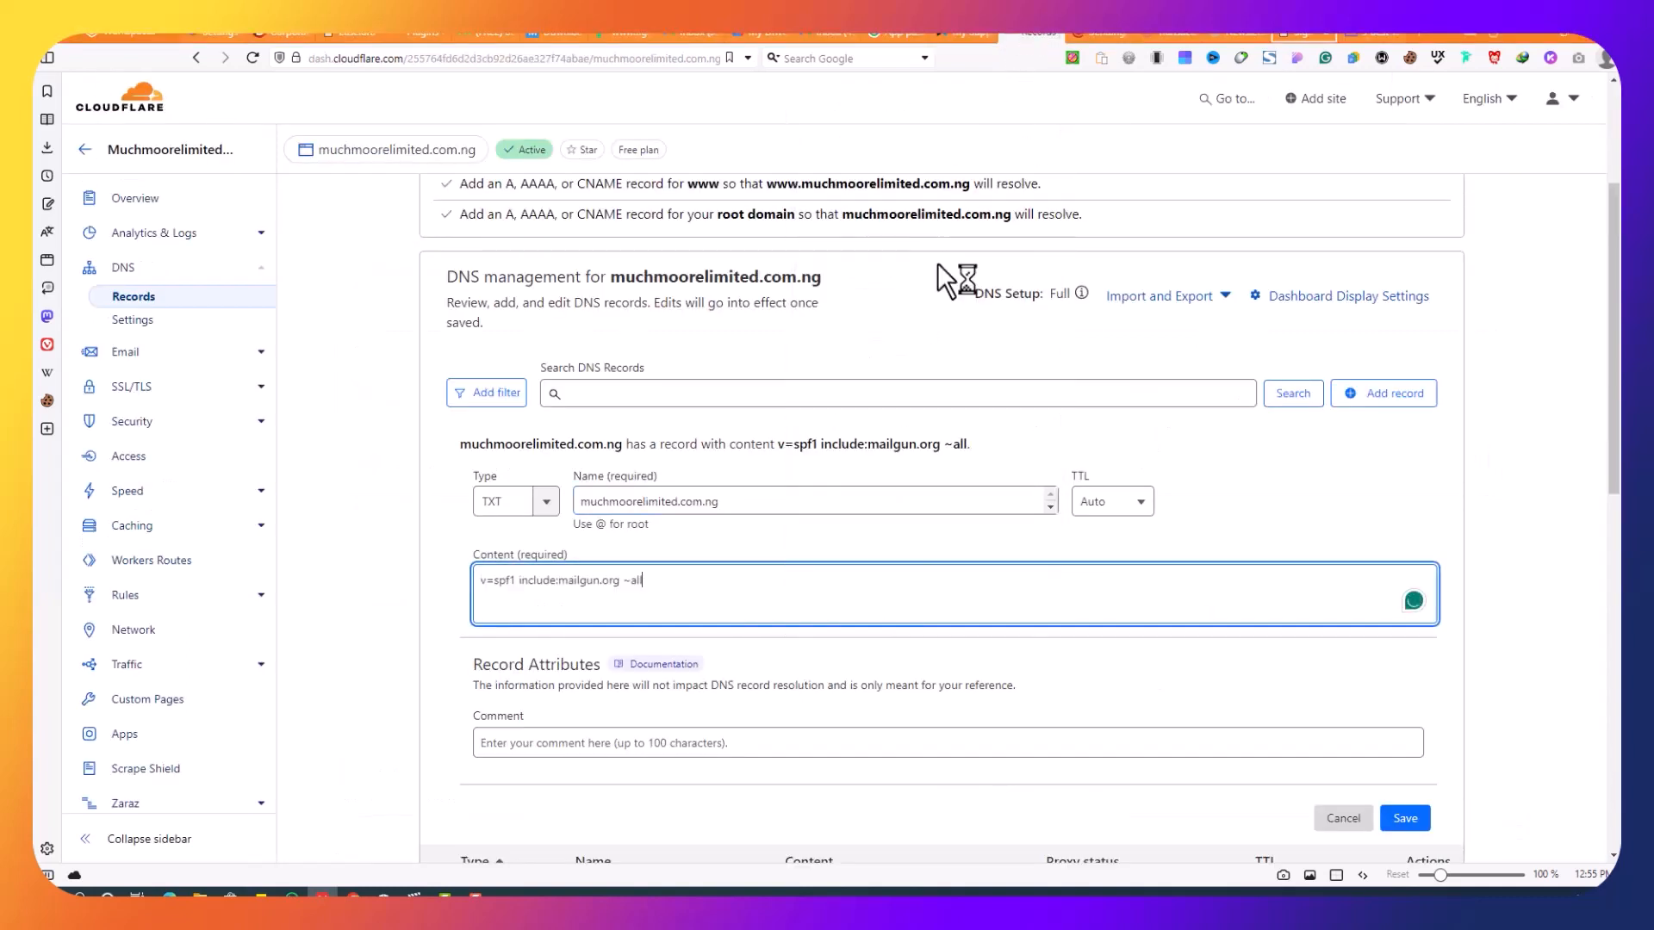
pyautogui.click(1406, 818)
# Step: Copy the k1._domainkey DKIM hostname from Mailgun's sending records
pyautogui.click(963, 33)
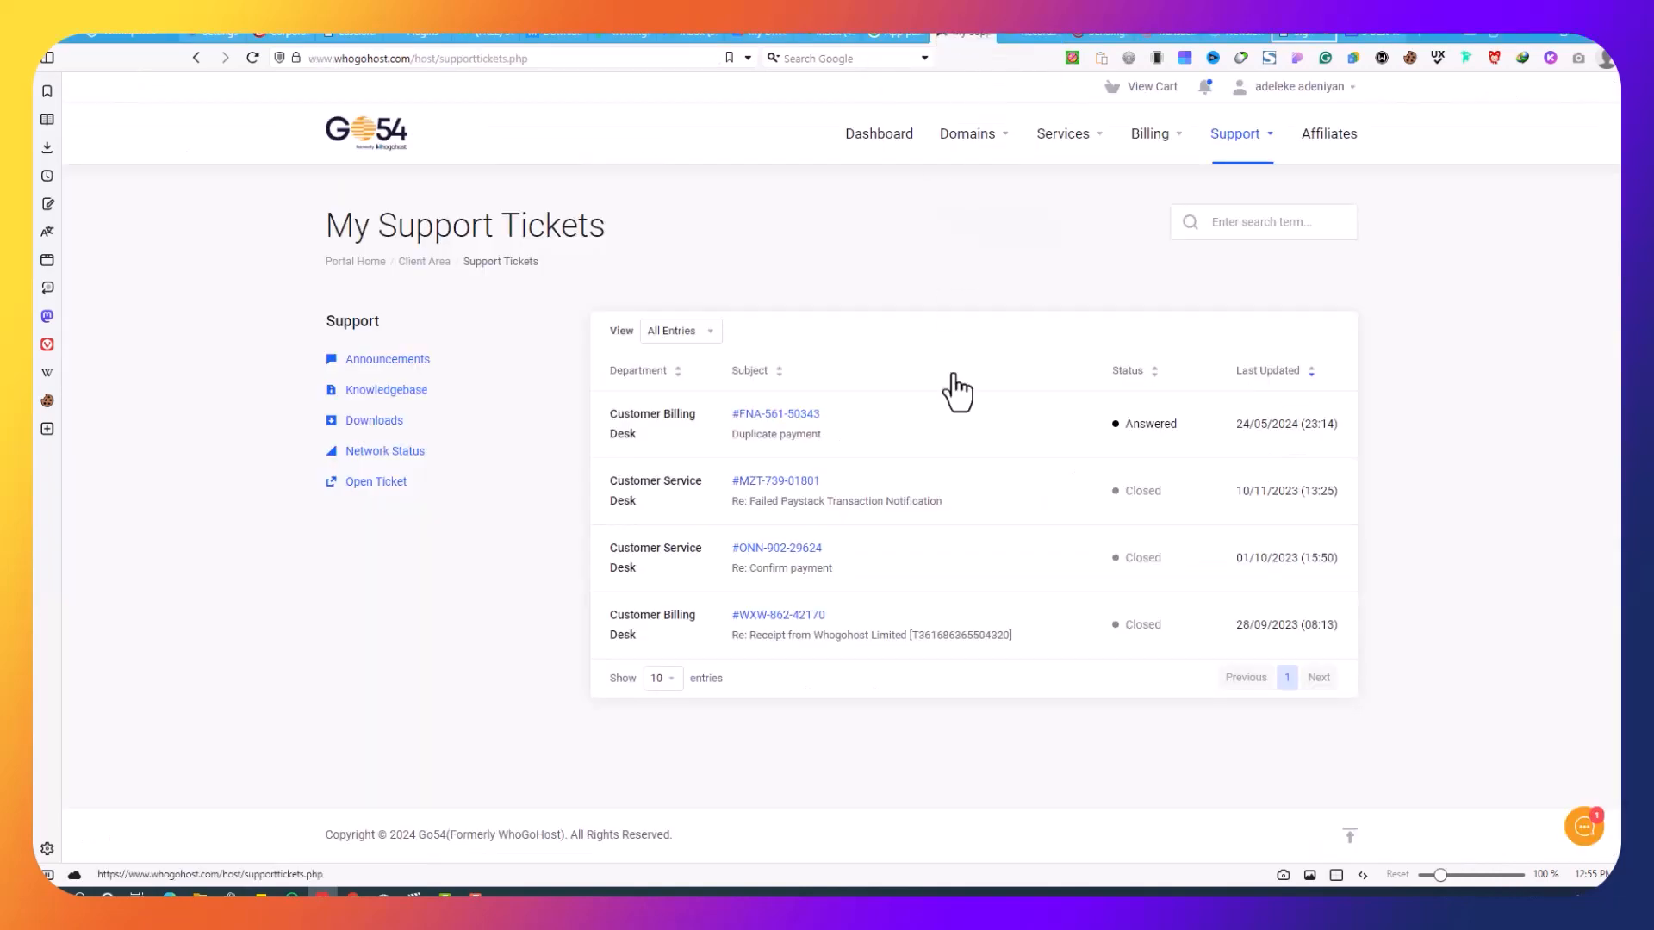
pyautogui.click(1096, 35)
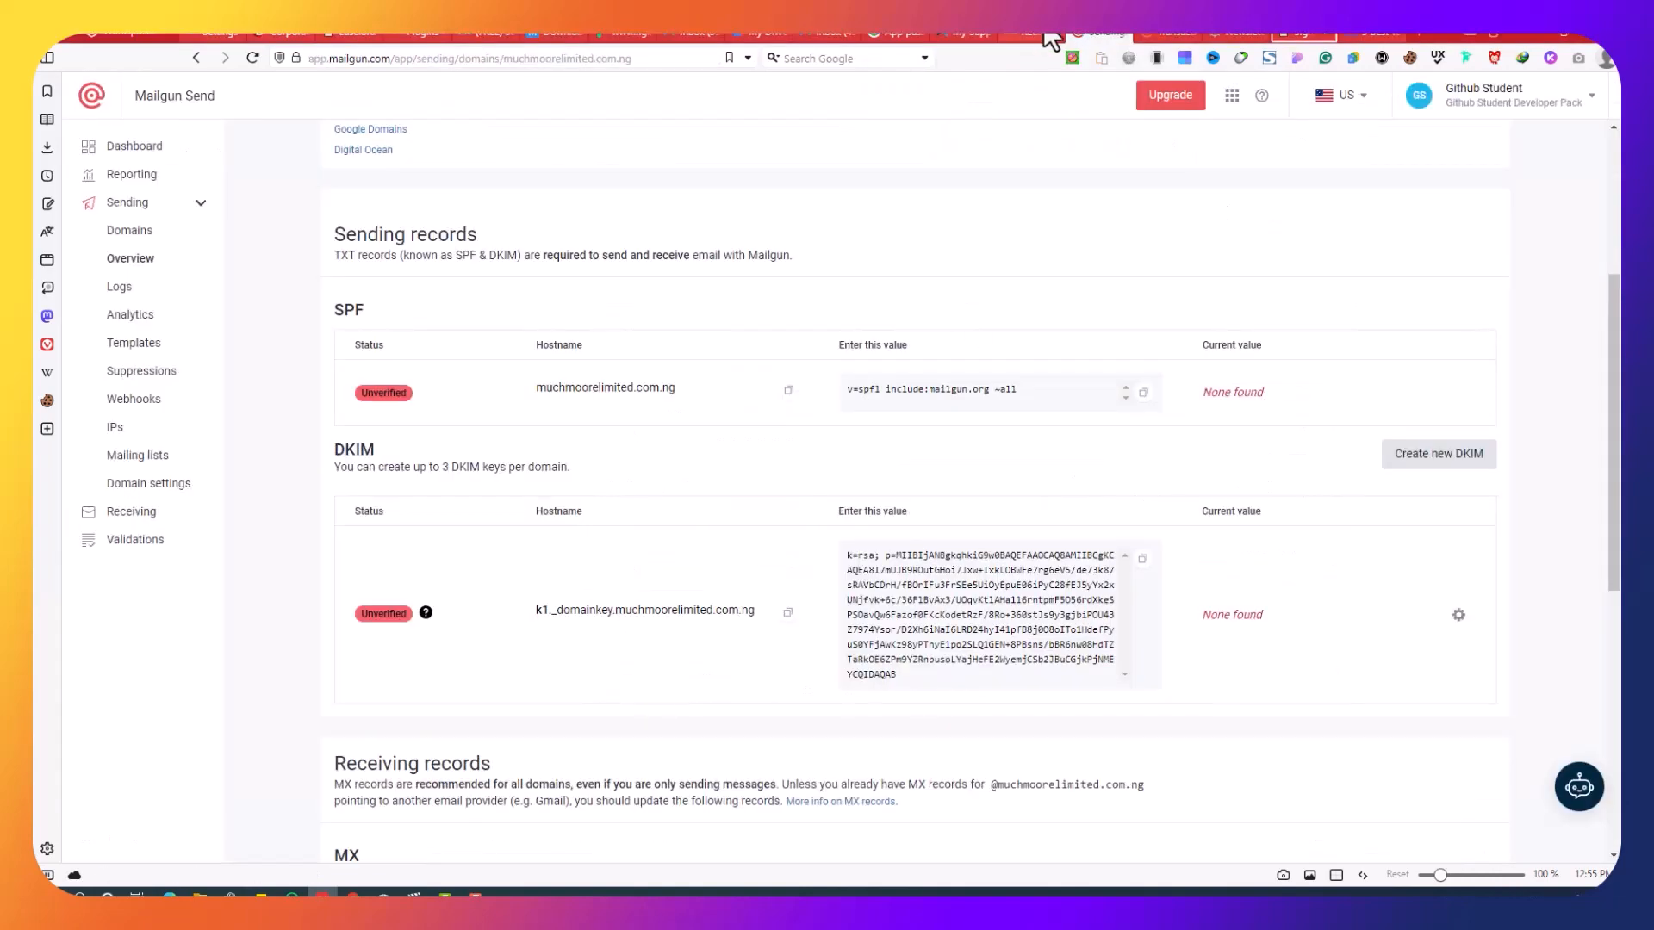
pyautogui.click(787, 613)
pyautogui.click(1025, 34)
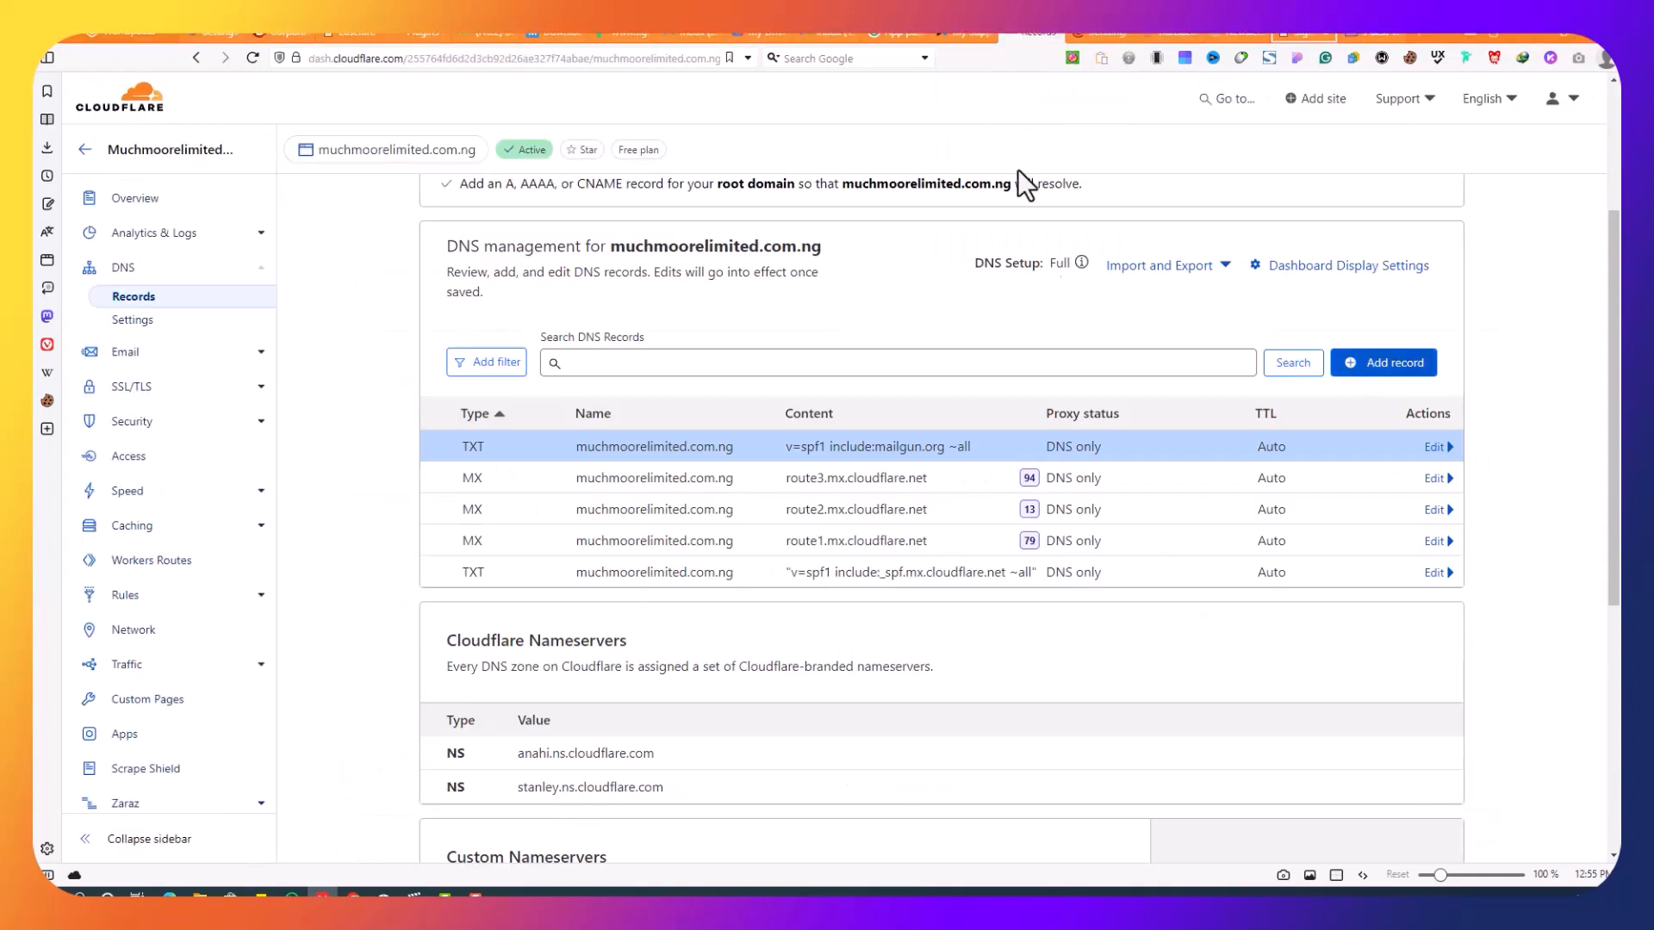
# Step: Start a TXT record named with the DKIM hostname and copy Mailgun's DKIM key value
pyautogui.click(1352, 377)
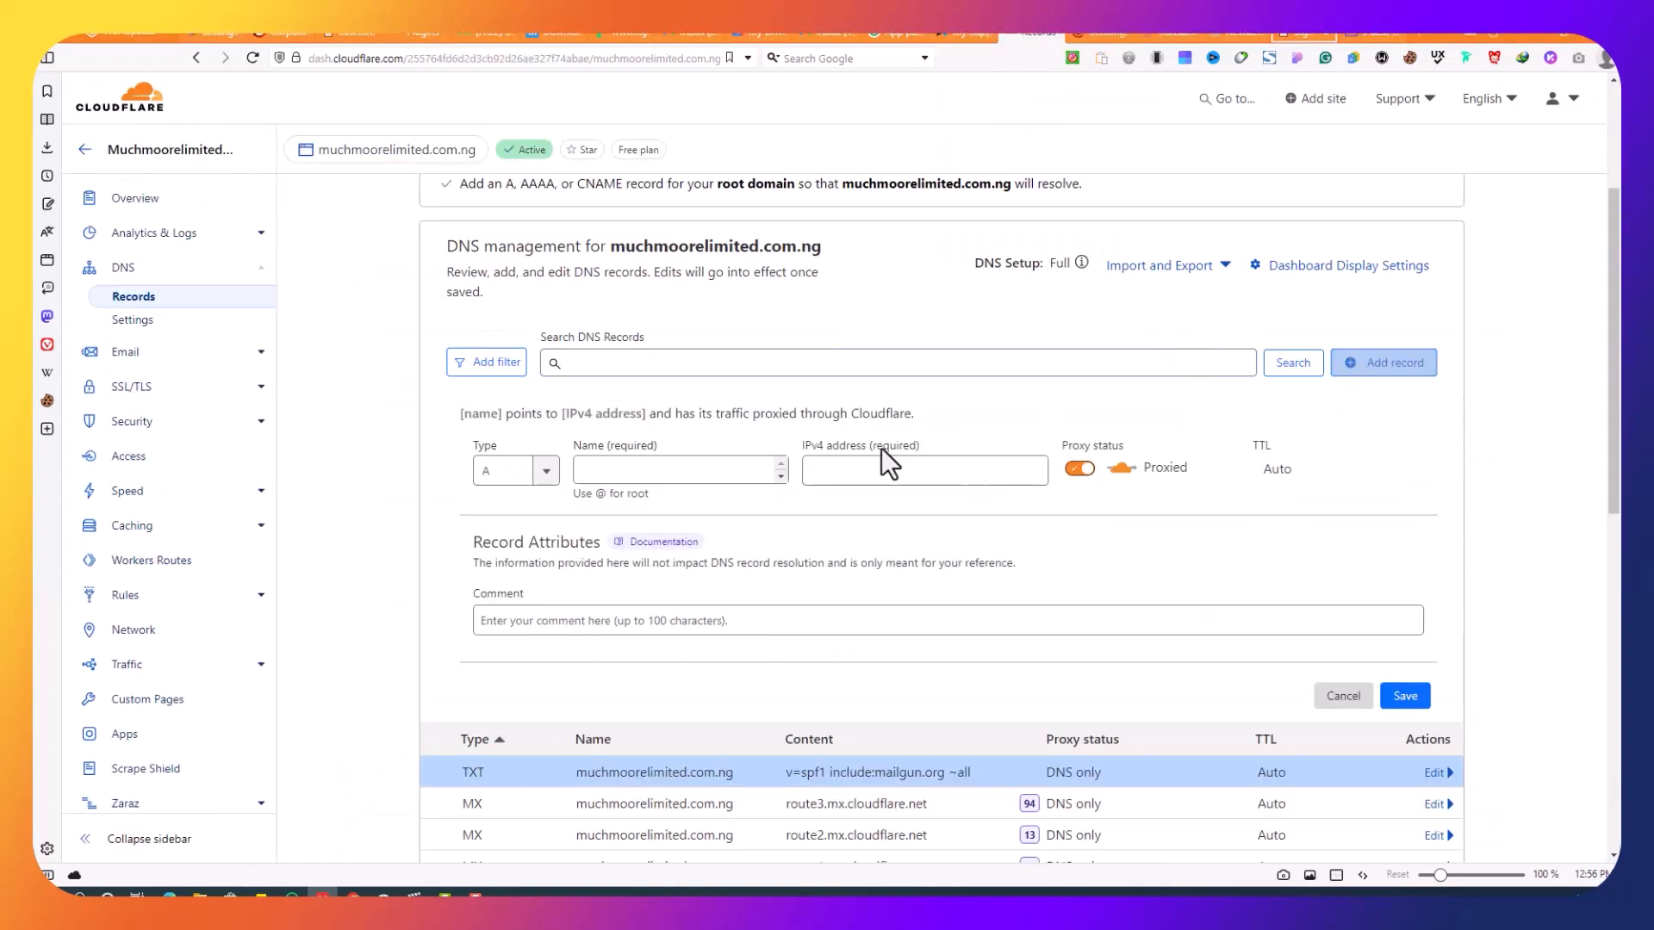
pyautogui.click(528, 472)
pyautogui.scroll(-4, 500, 560)
pyautogui.scroll(-2, 500, 560)
pyautogui.click(507, 646)
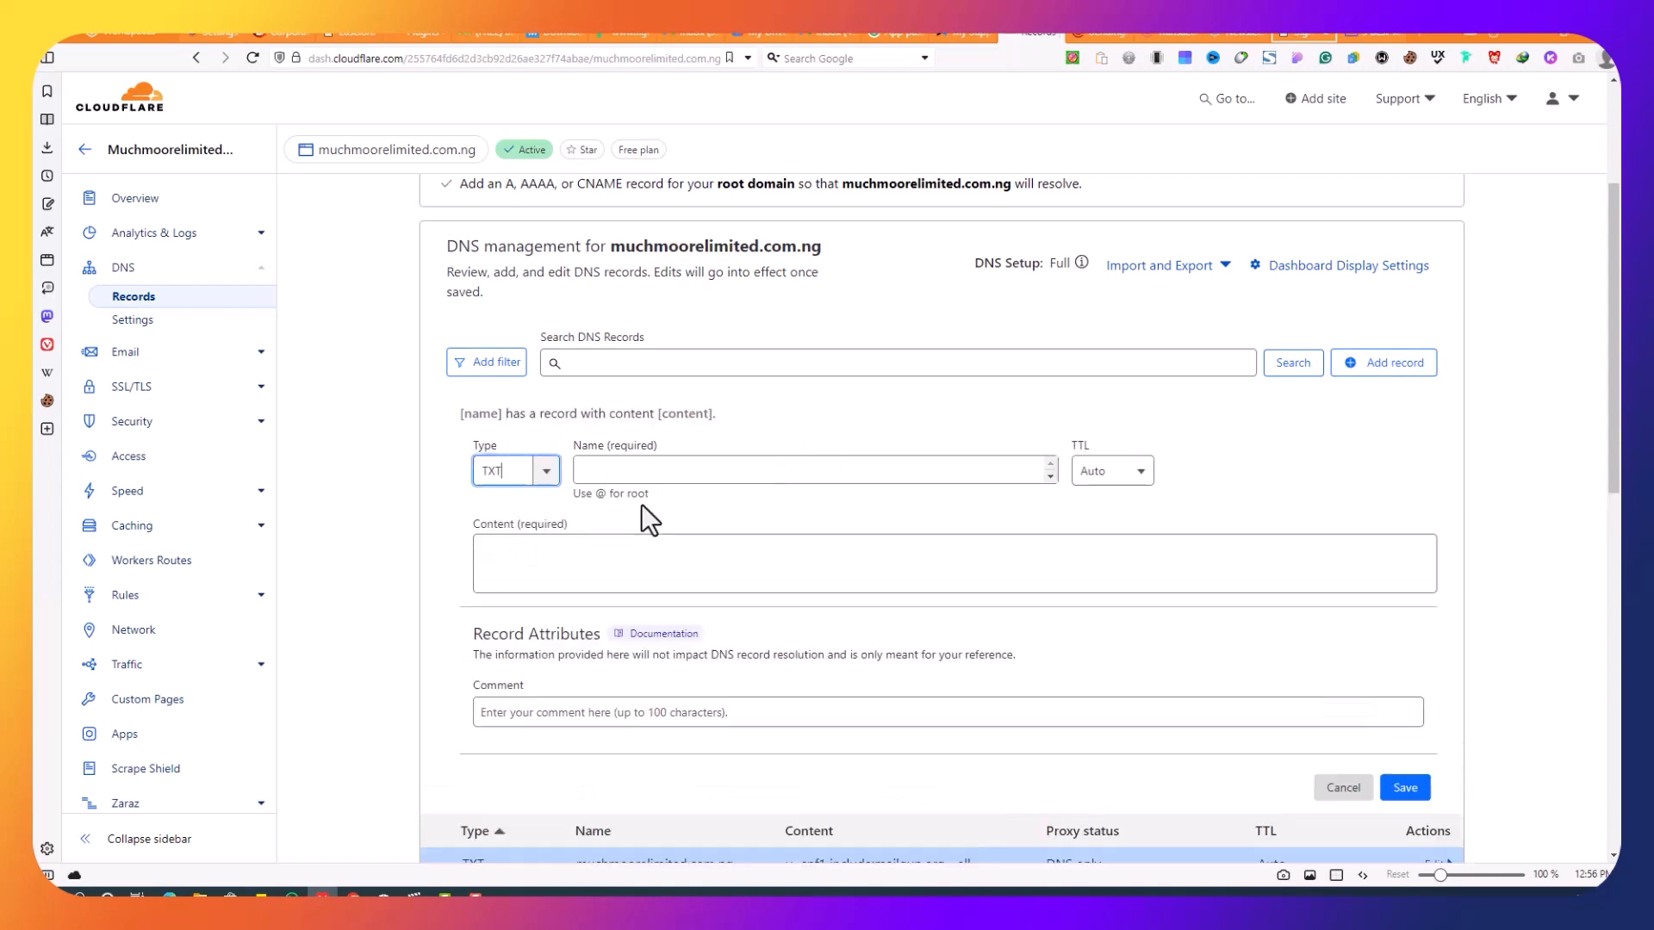
pyautogui.rightClick(772, 470)
pyautogui.click(775, 229)
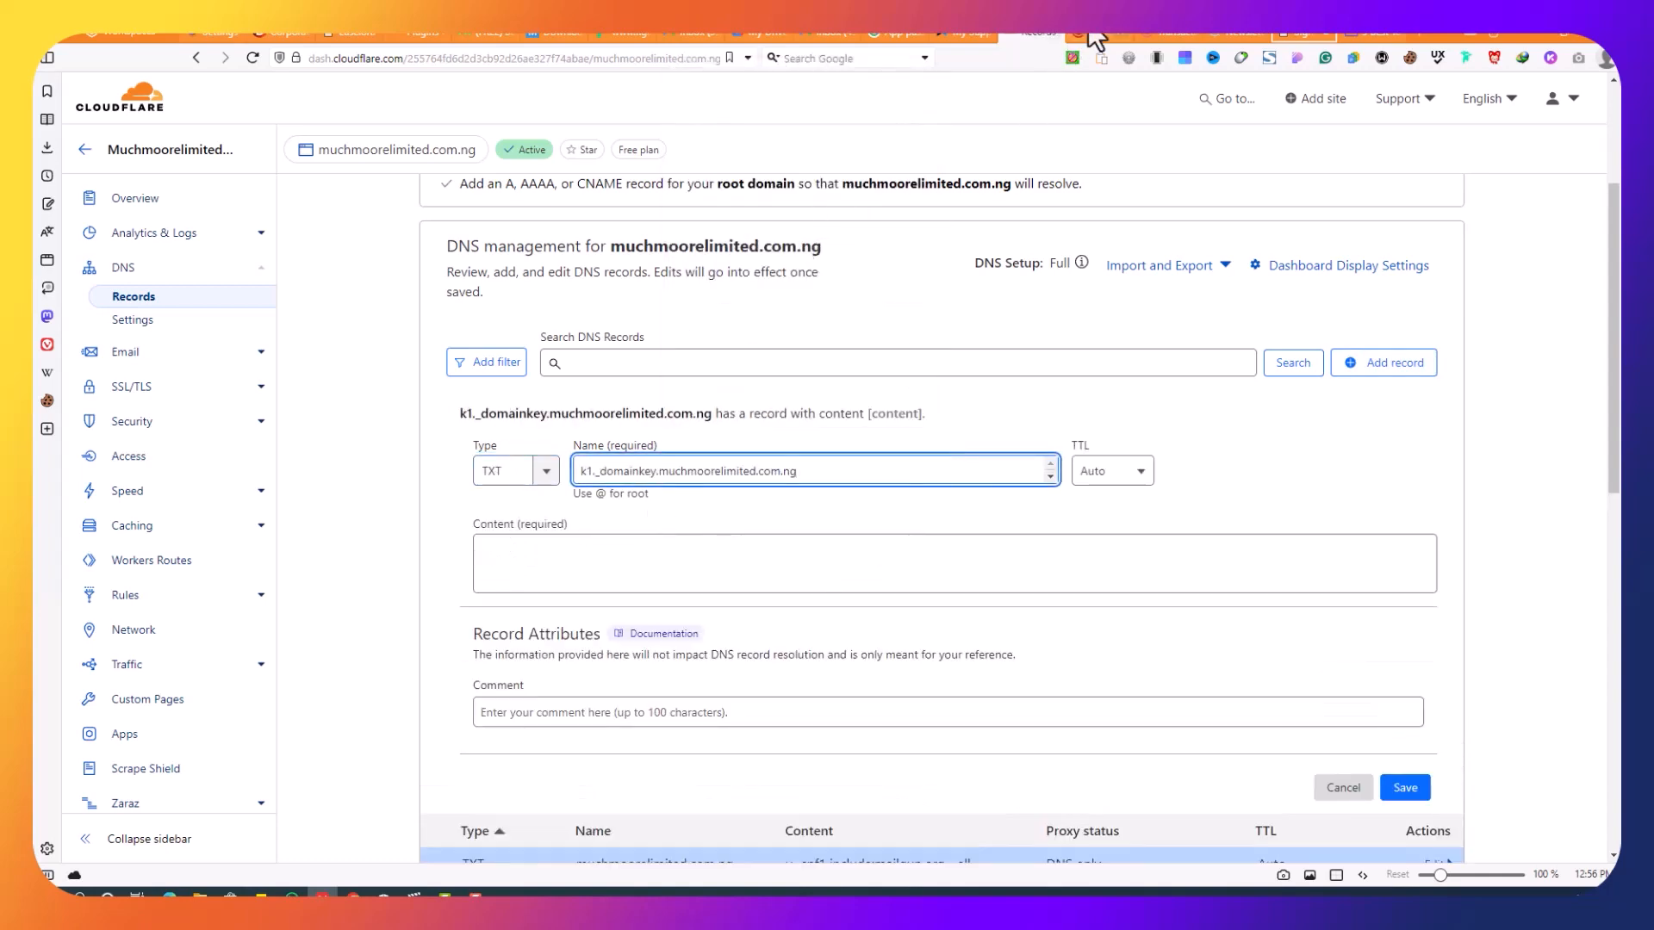
pyautogui.click(1095, 34)
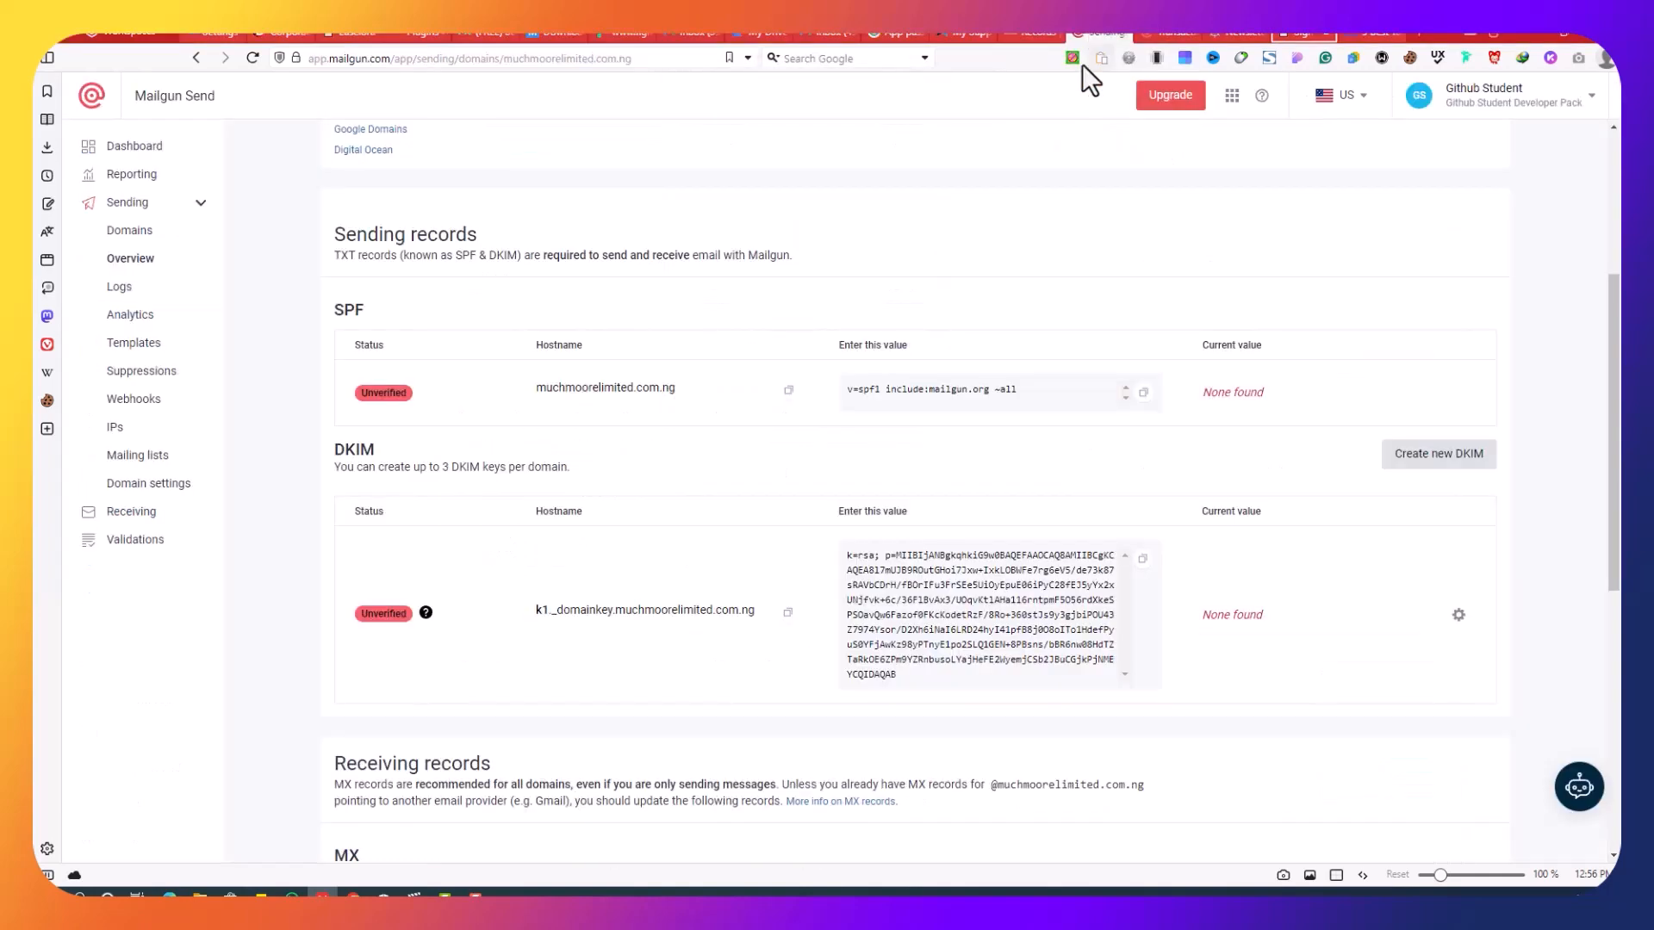
pyautogui.click(1144, 558)
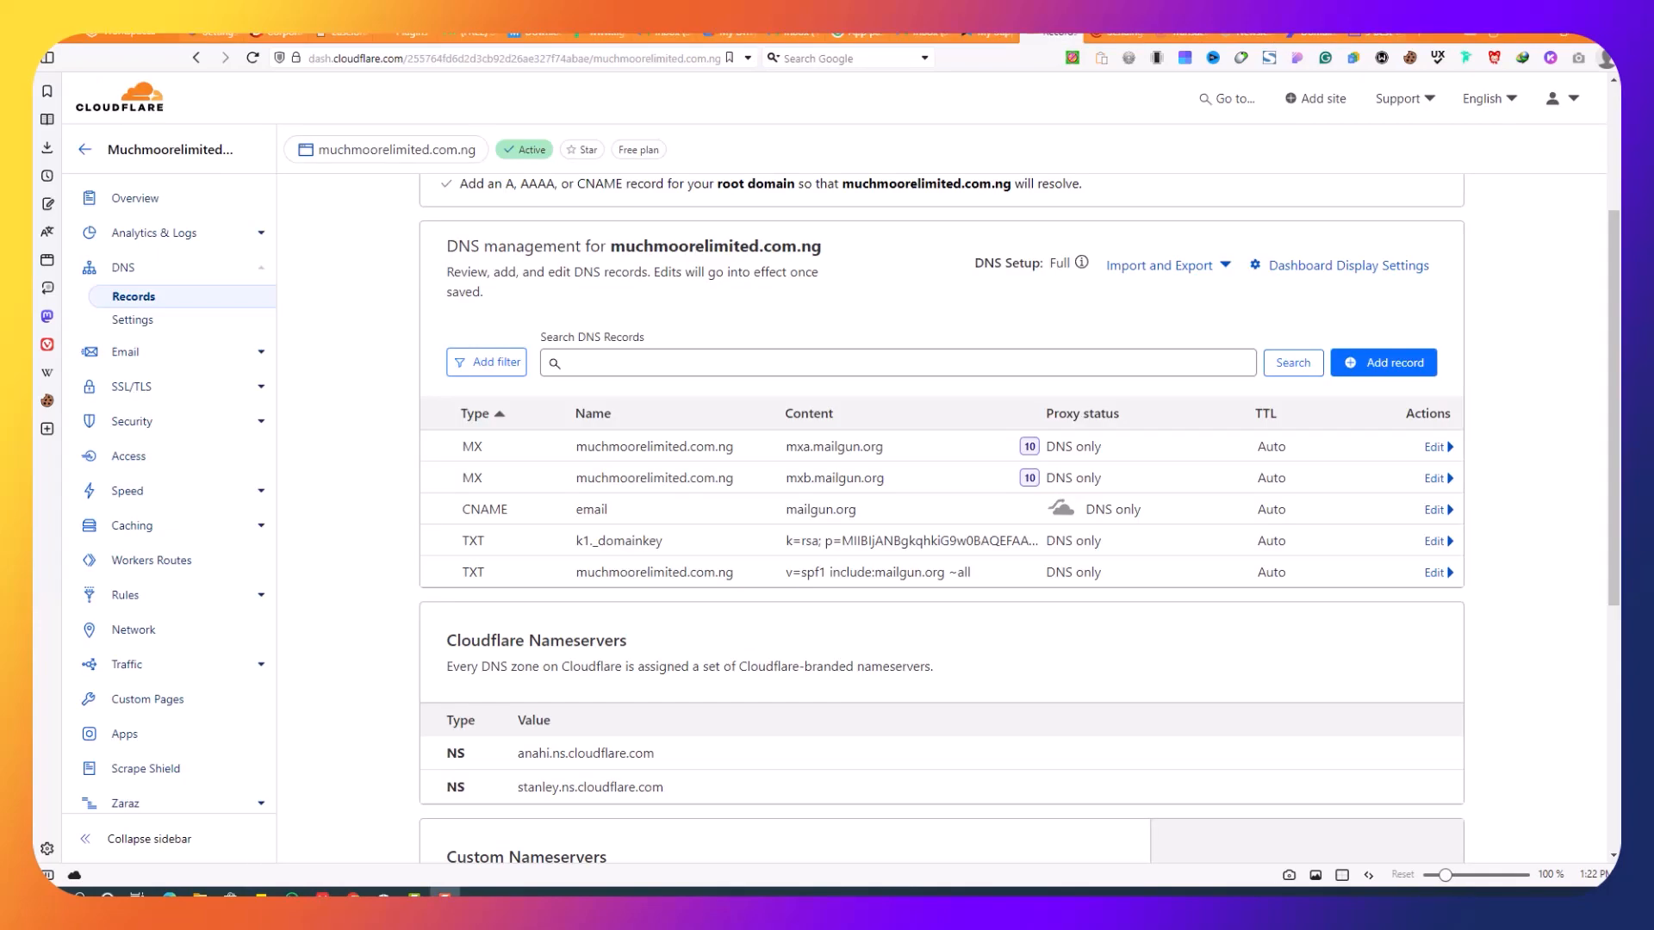
pyautogui.click(1120, 33)
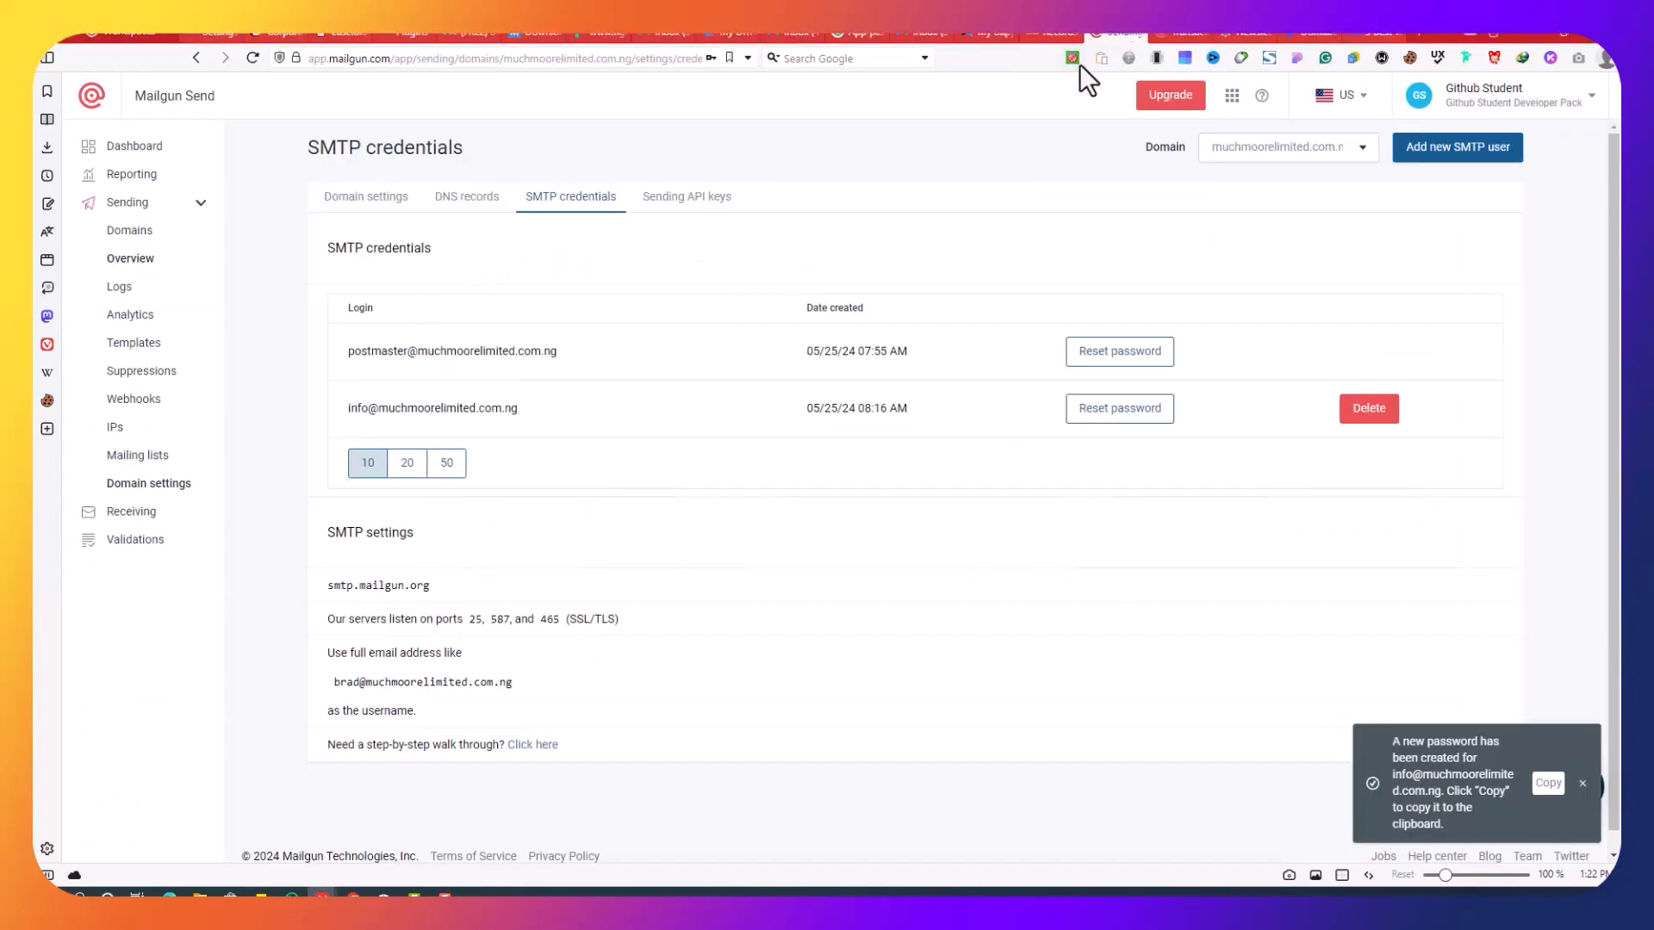
pyautogui.click(458, 202)
pyautogui.scroll(-8, 933, 446)
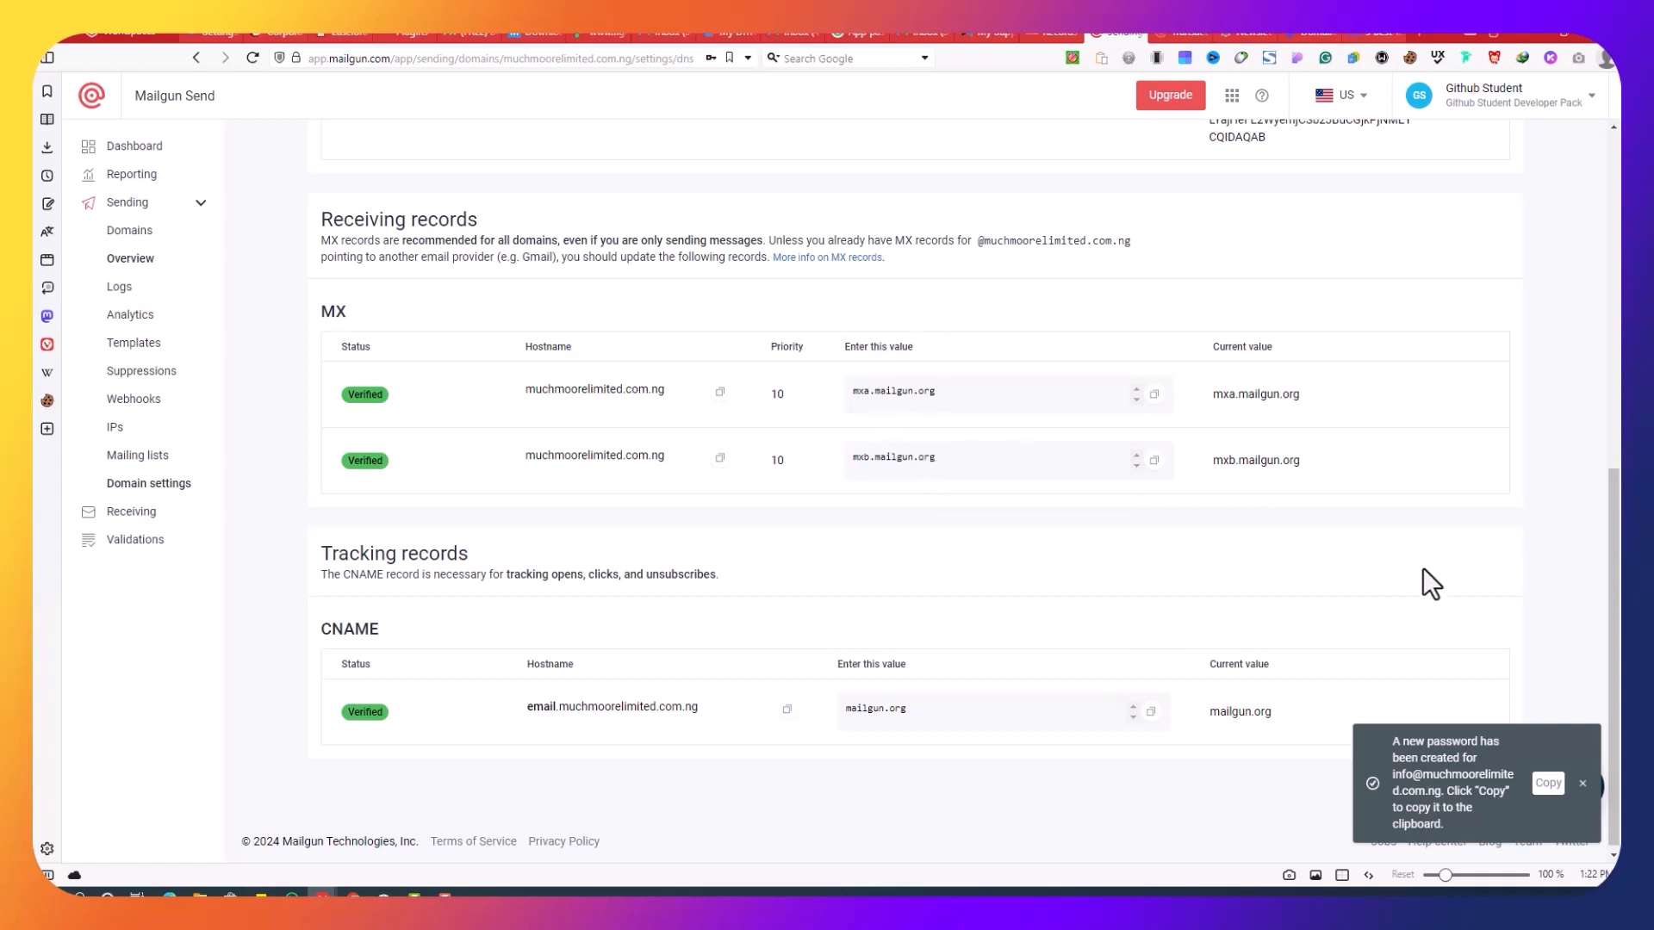
pyautogui.click(1056, 33)
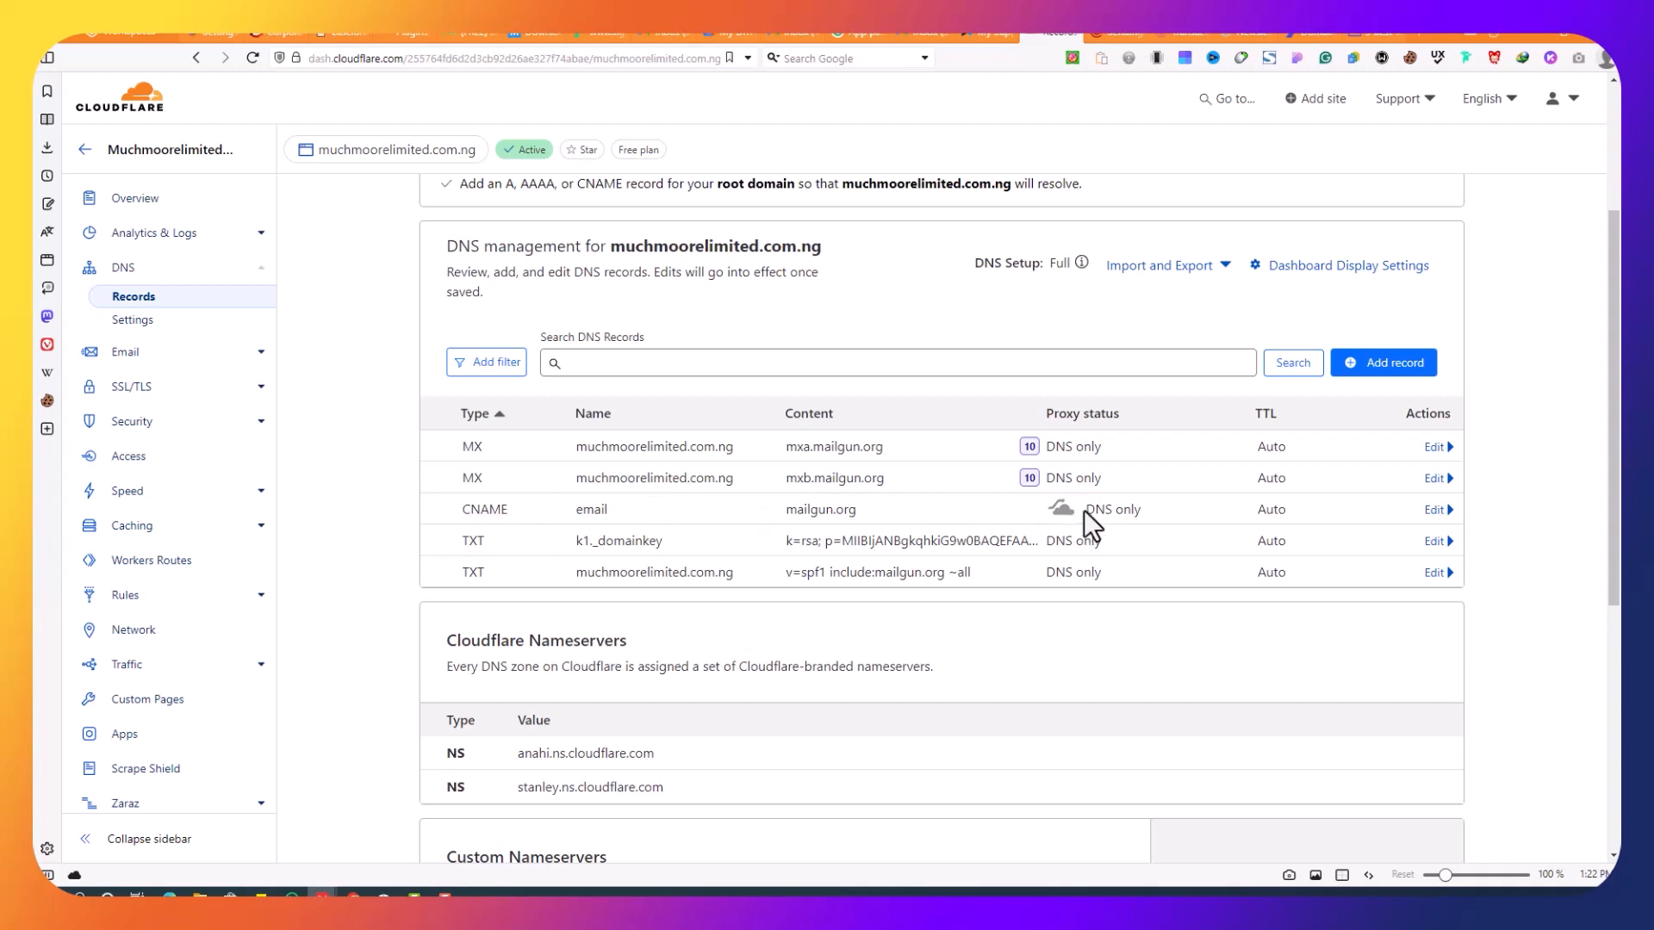
pyautogui.moveTo(1084, 510); pyautogui.dragTo(1207, 513)
pyautogui.click(1527, 495)
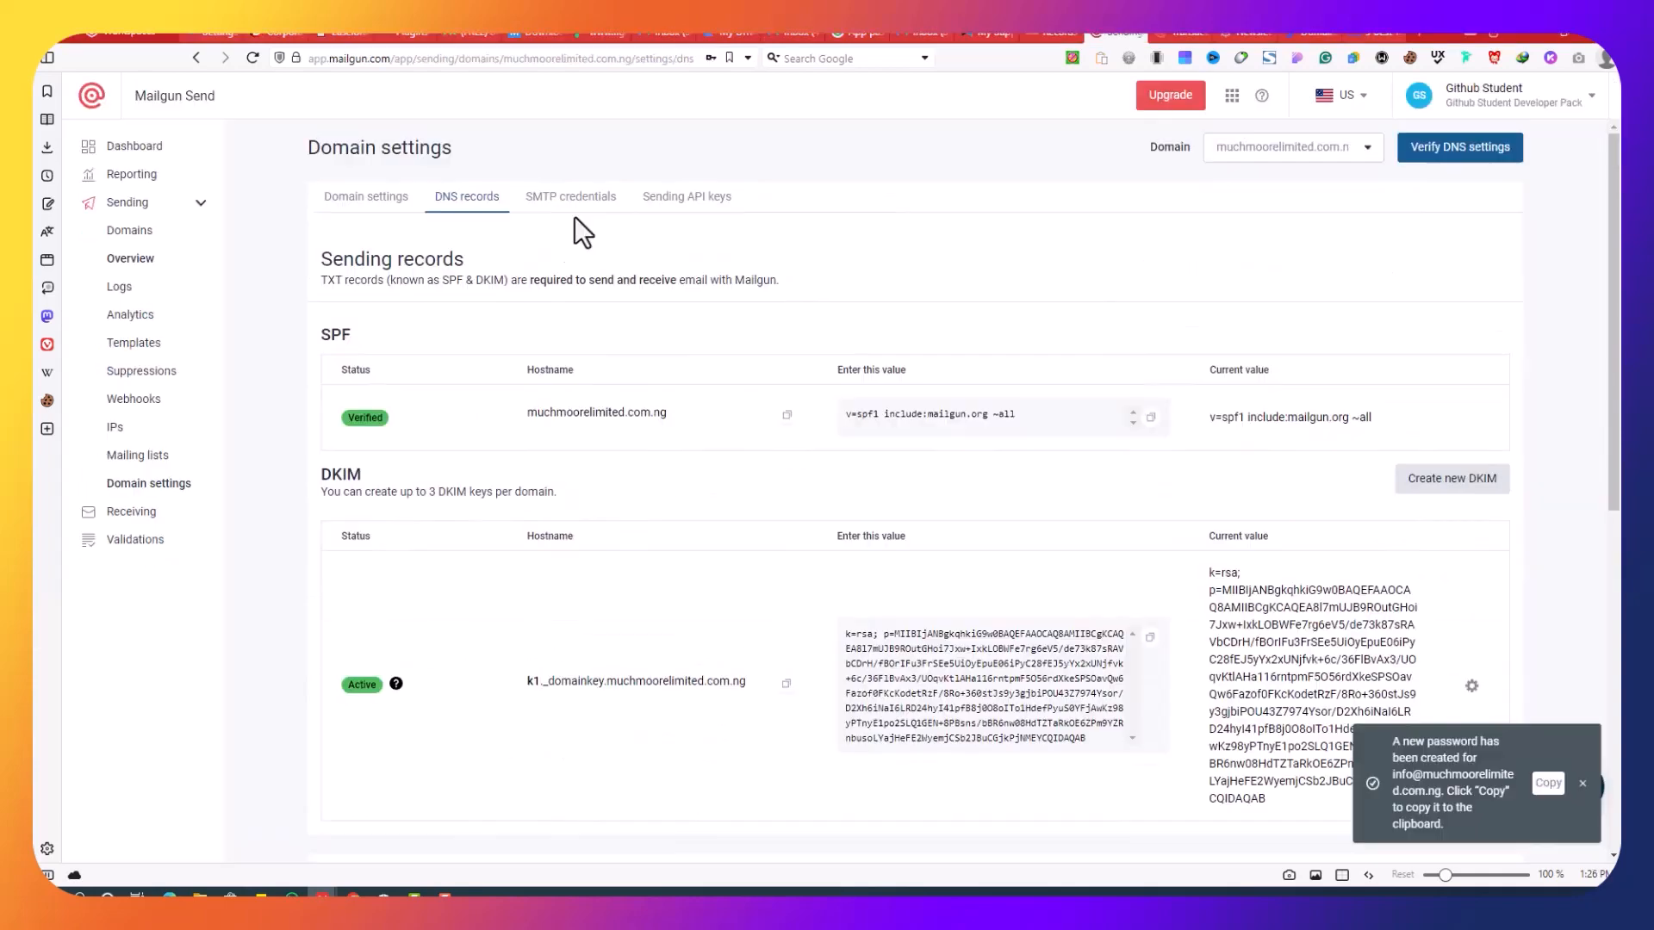
# Step: Open the domain's SMTP credentials and try, then cancel, the Add new SMTP user form
pyautogui.click(568, 215)
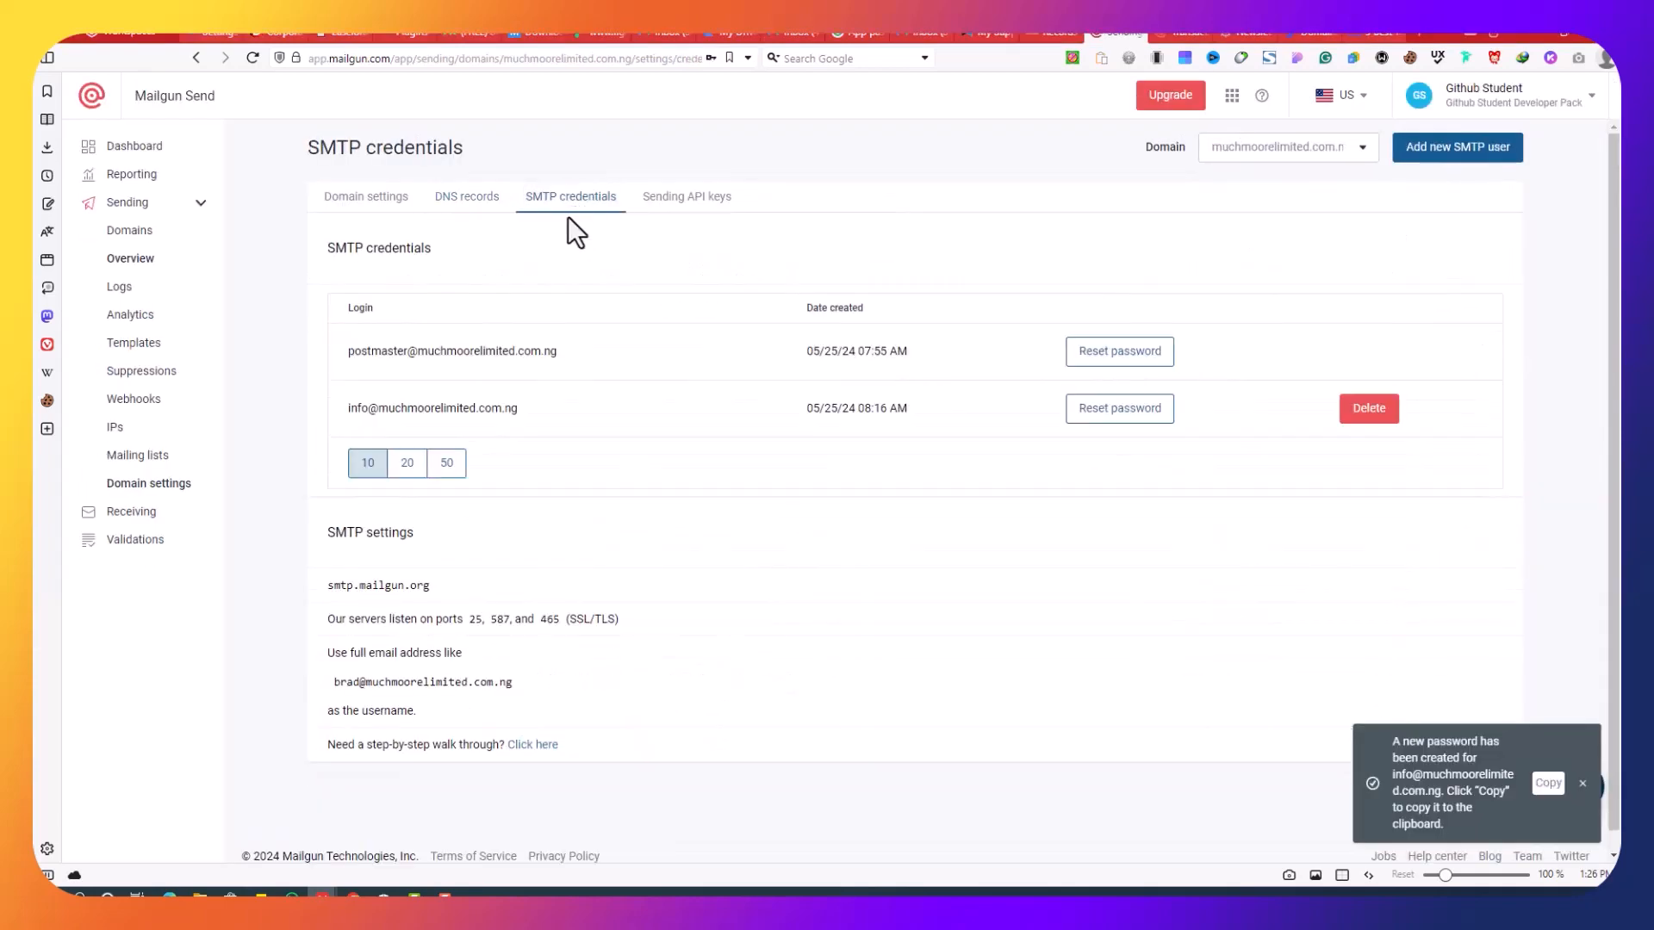
pyautogui.click(1456, 161)
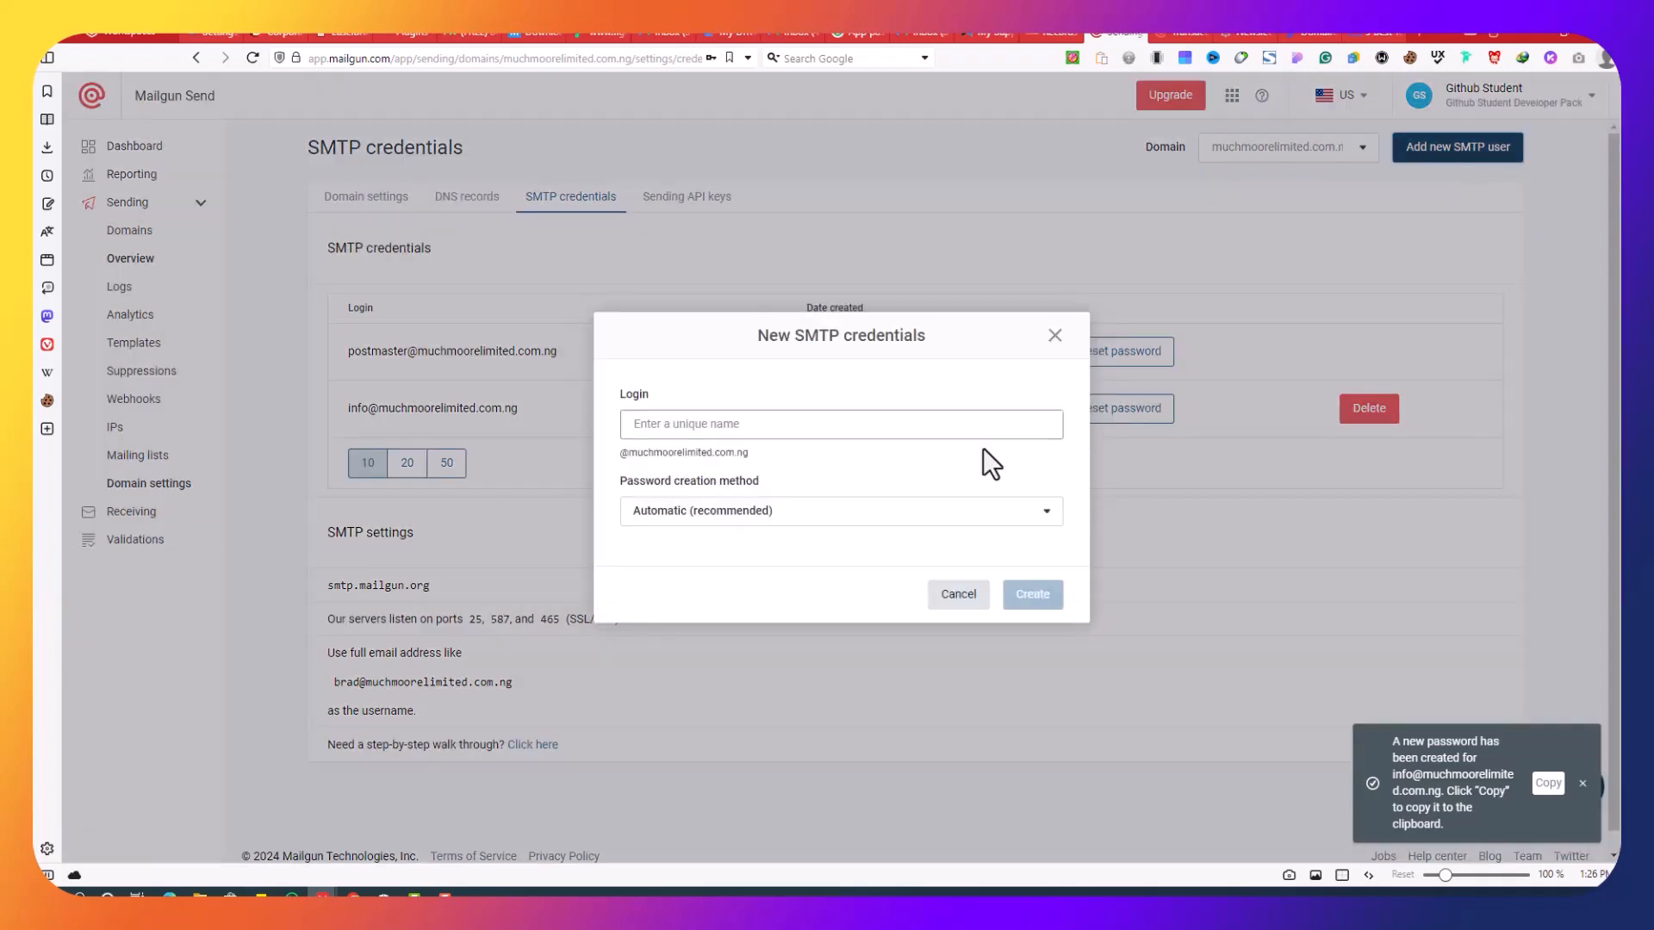
pyautogui.click(712, 425)
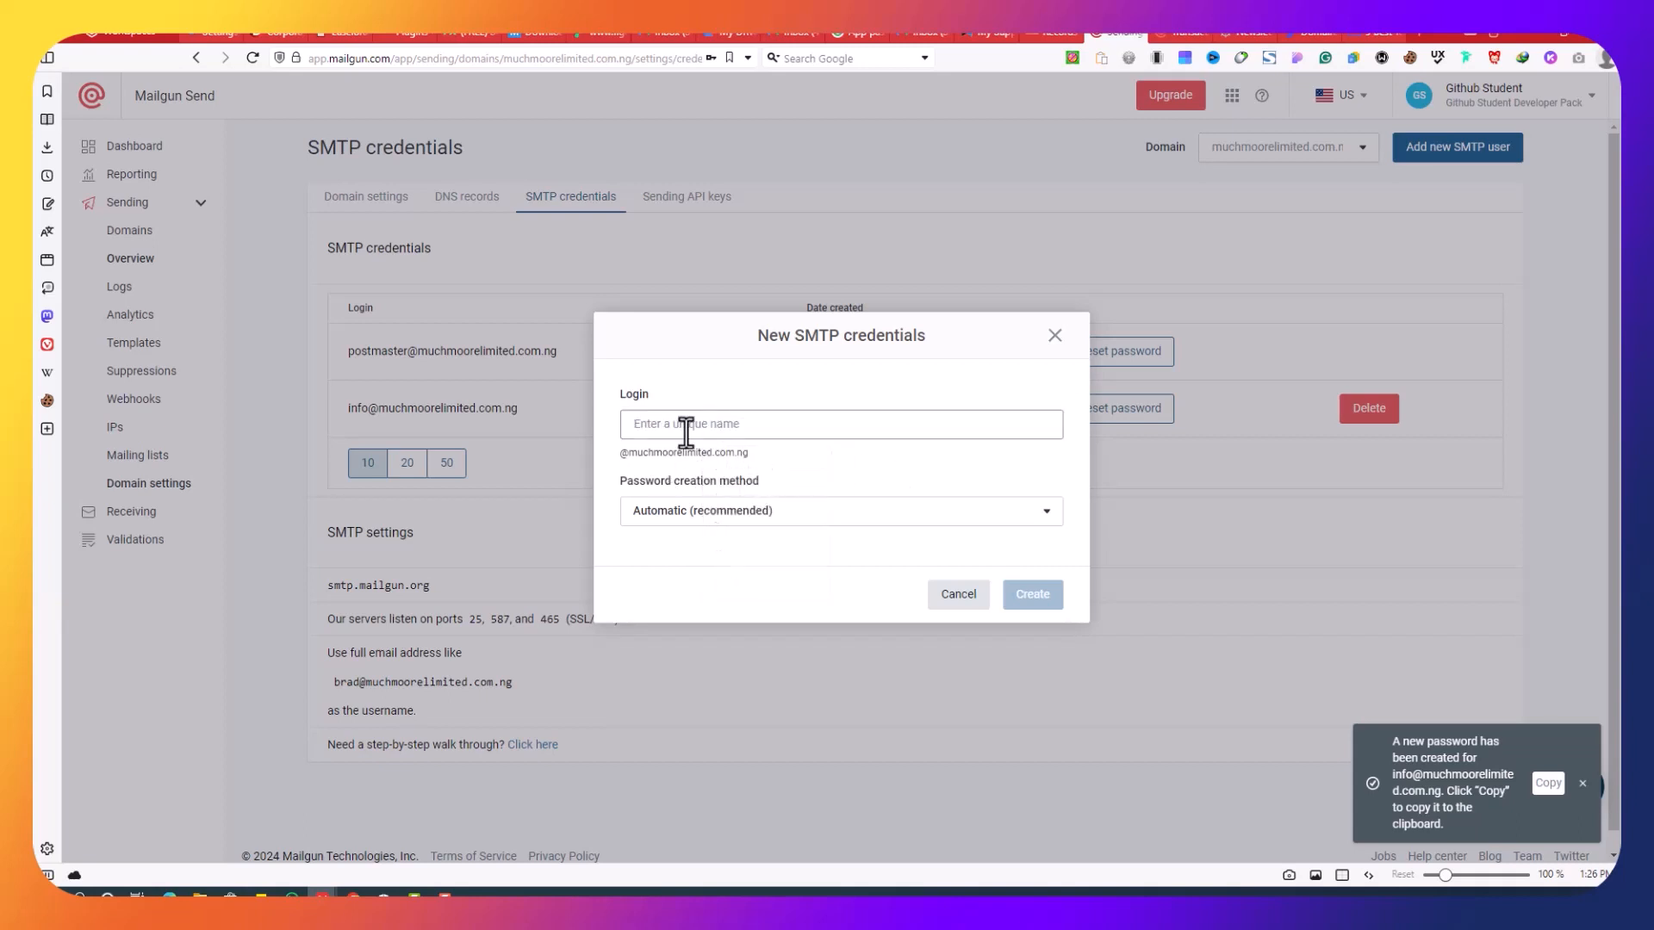
pyautogui.click(686, 425)
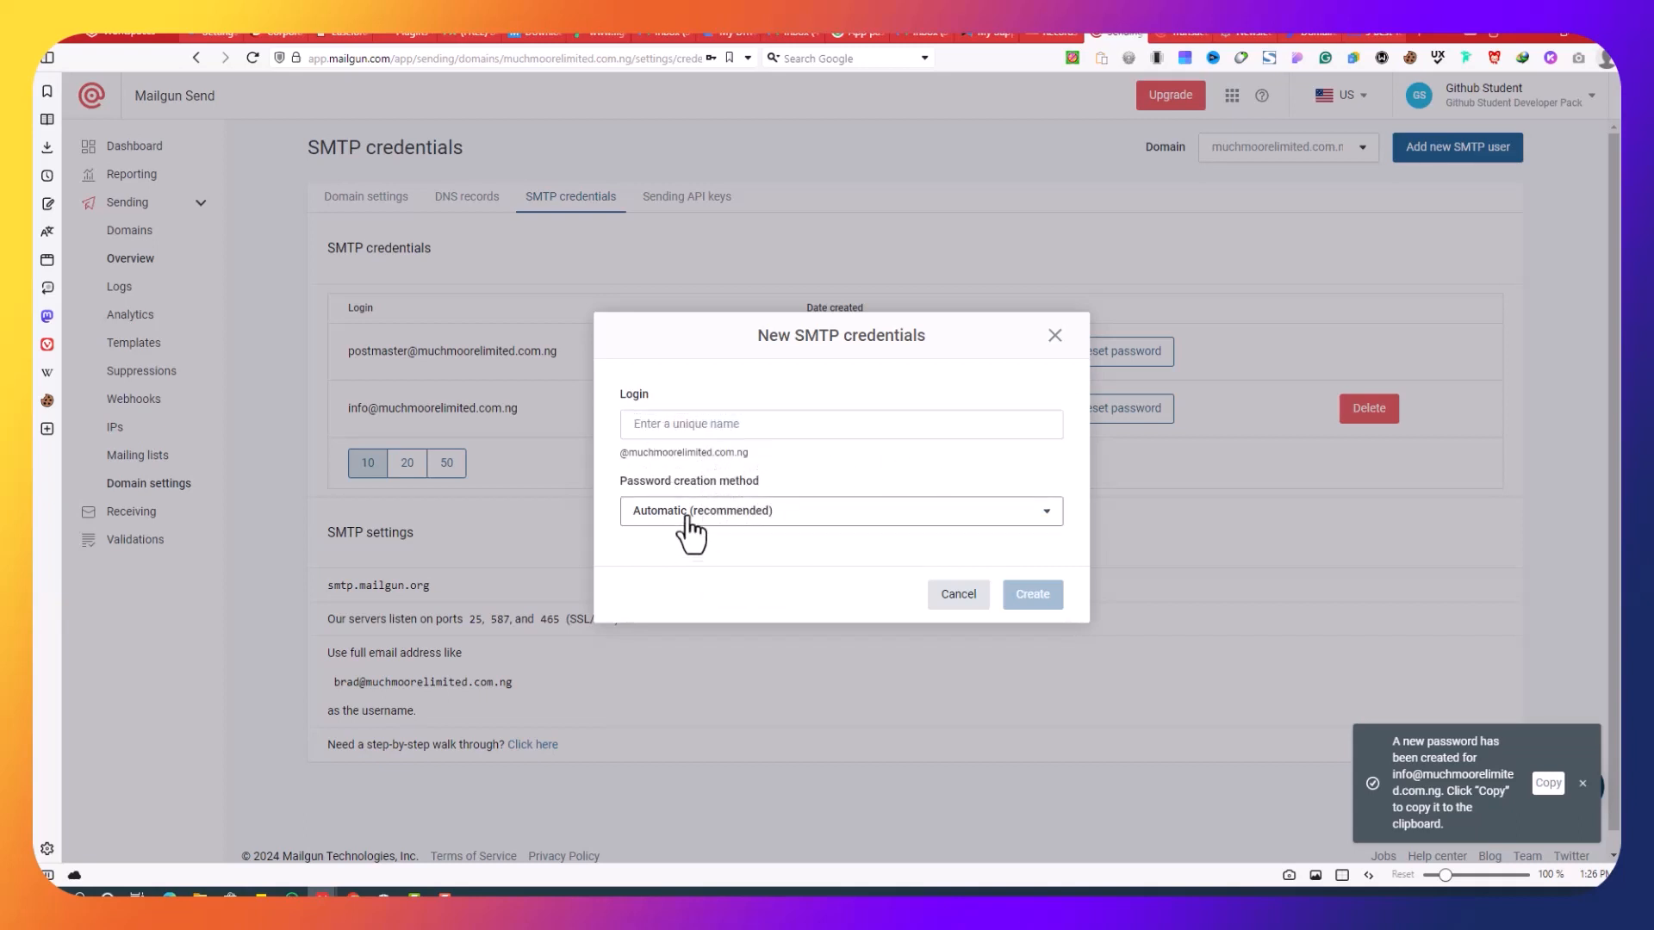
pyautogui.click(770, 521)
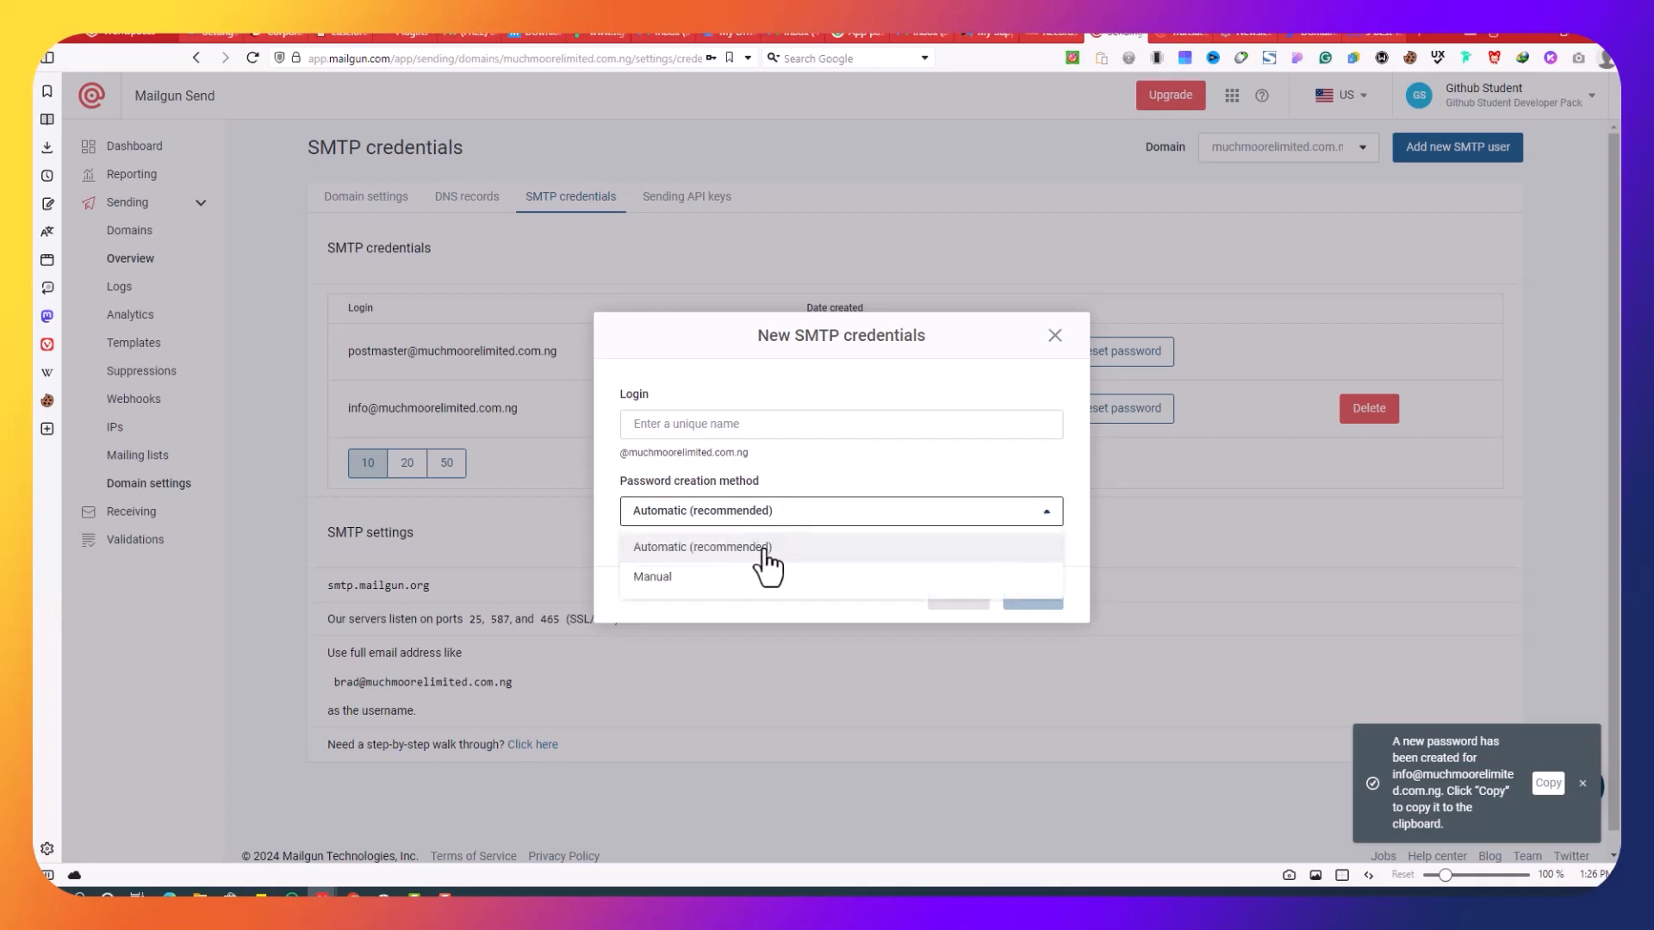
pyautogui.click(872, 498)
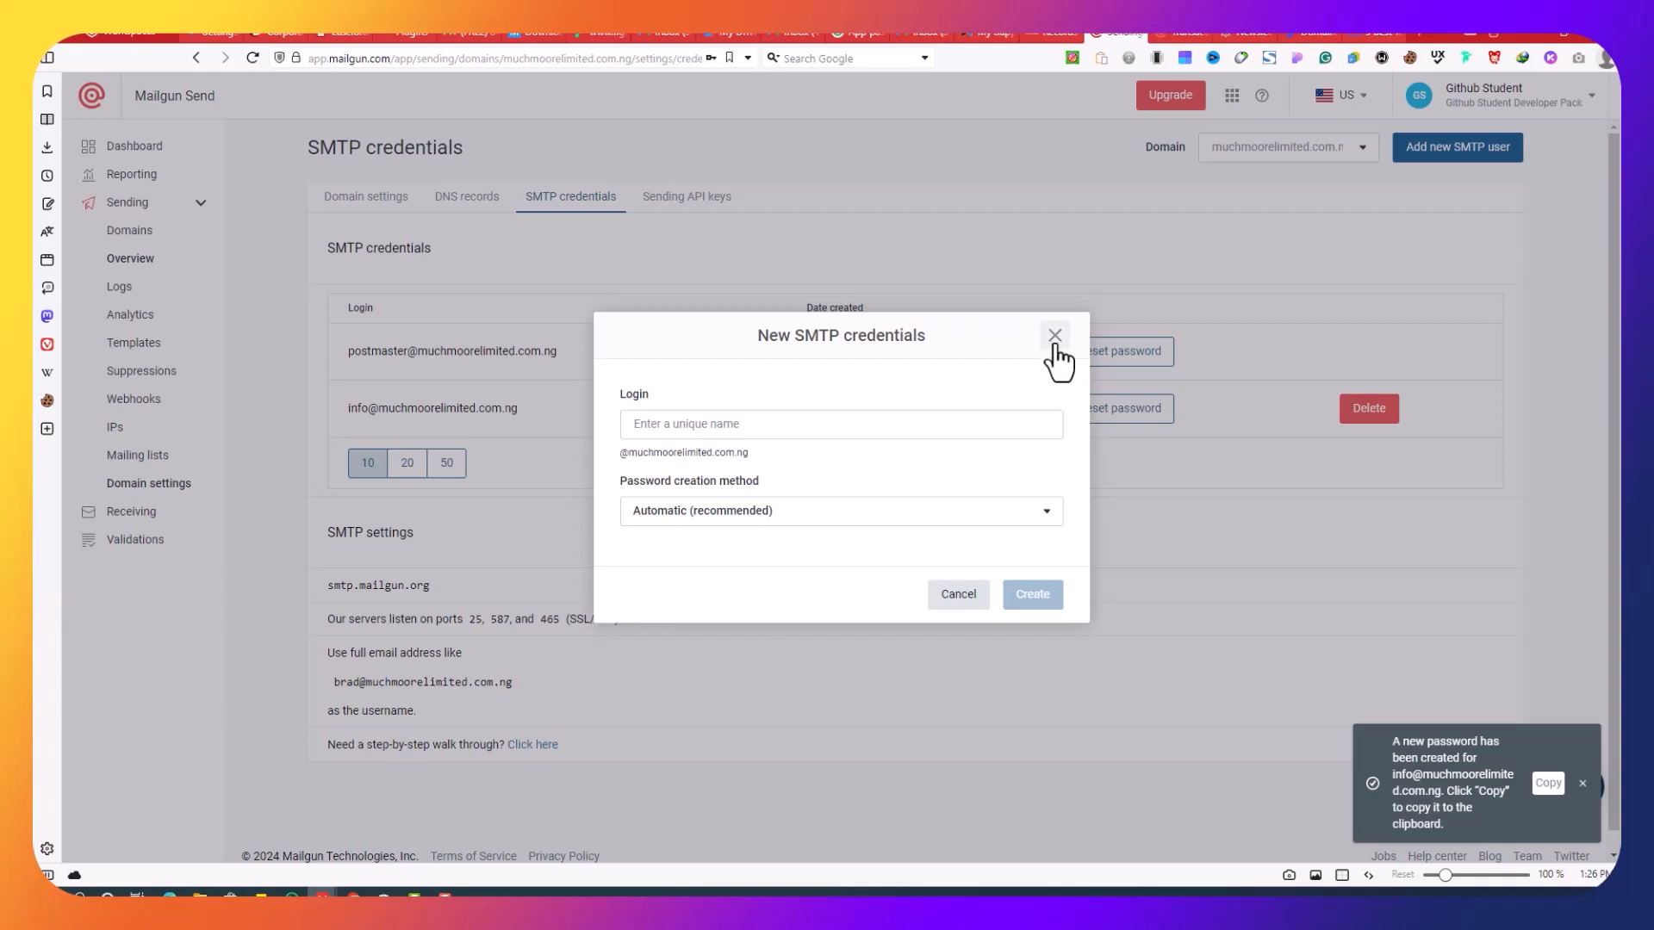
pyautogui.click(1057, 351)
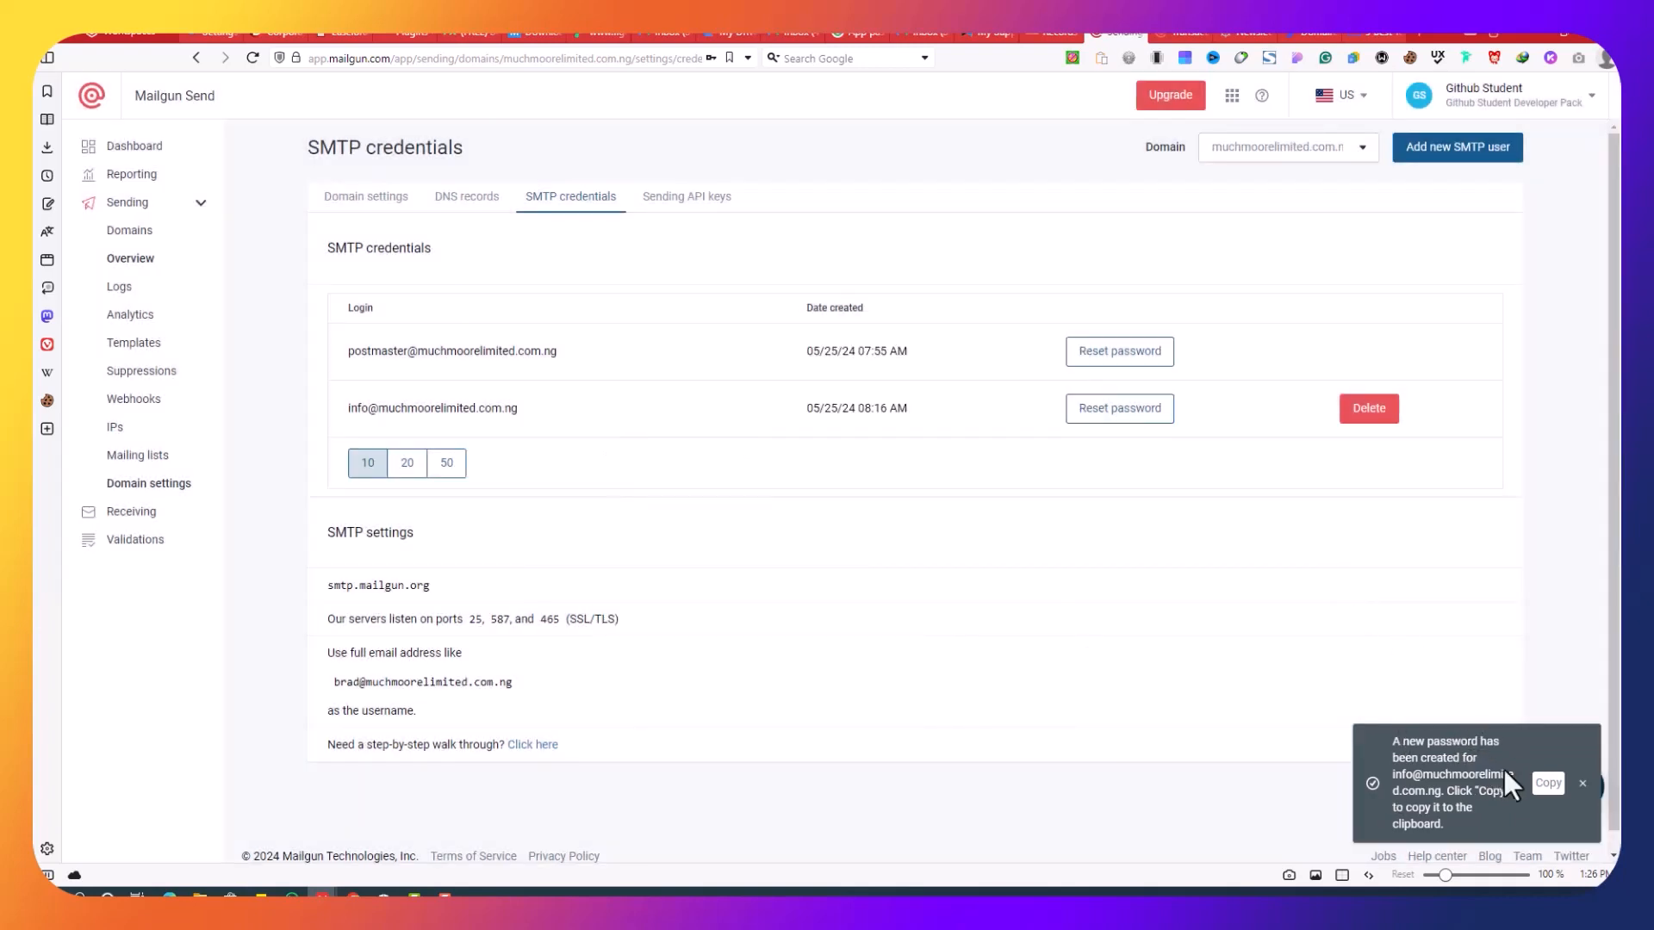
# Step: Copy the SMTP password and the mail-tester test address, then go to Gmail
pyautogui.click(1548, 783)
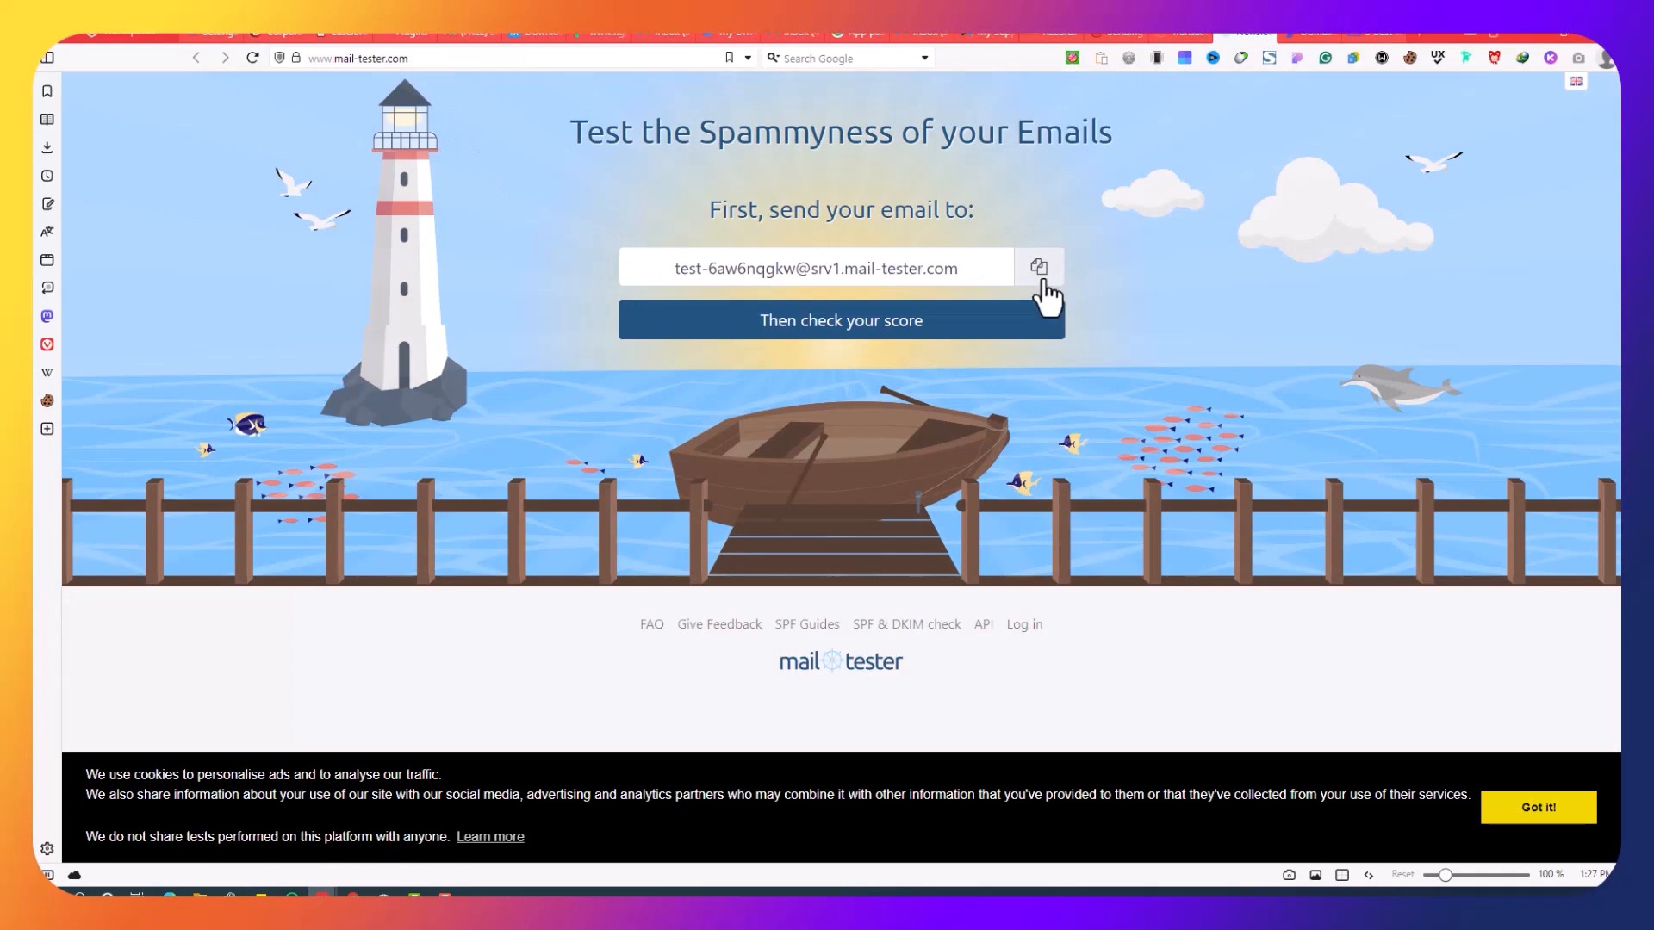
pyautogui.click(1041, 277)
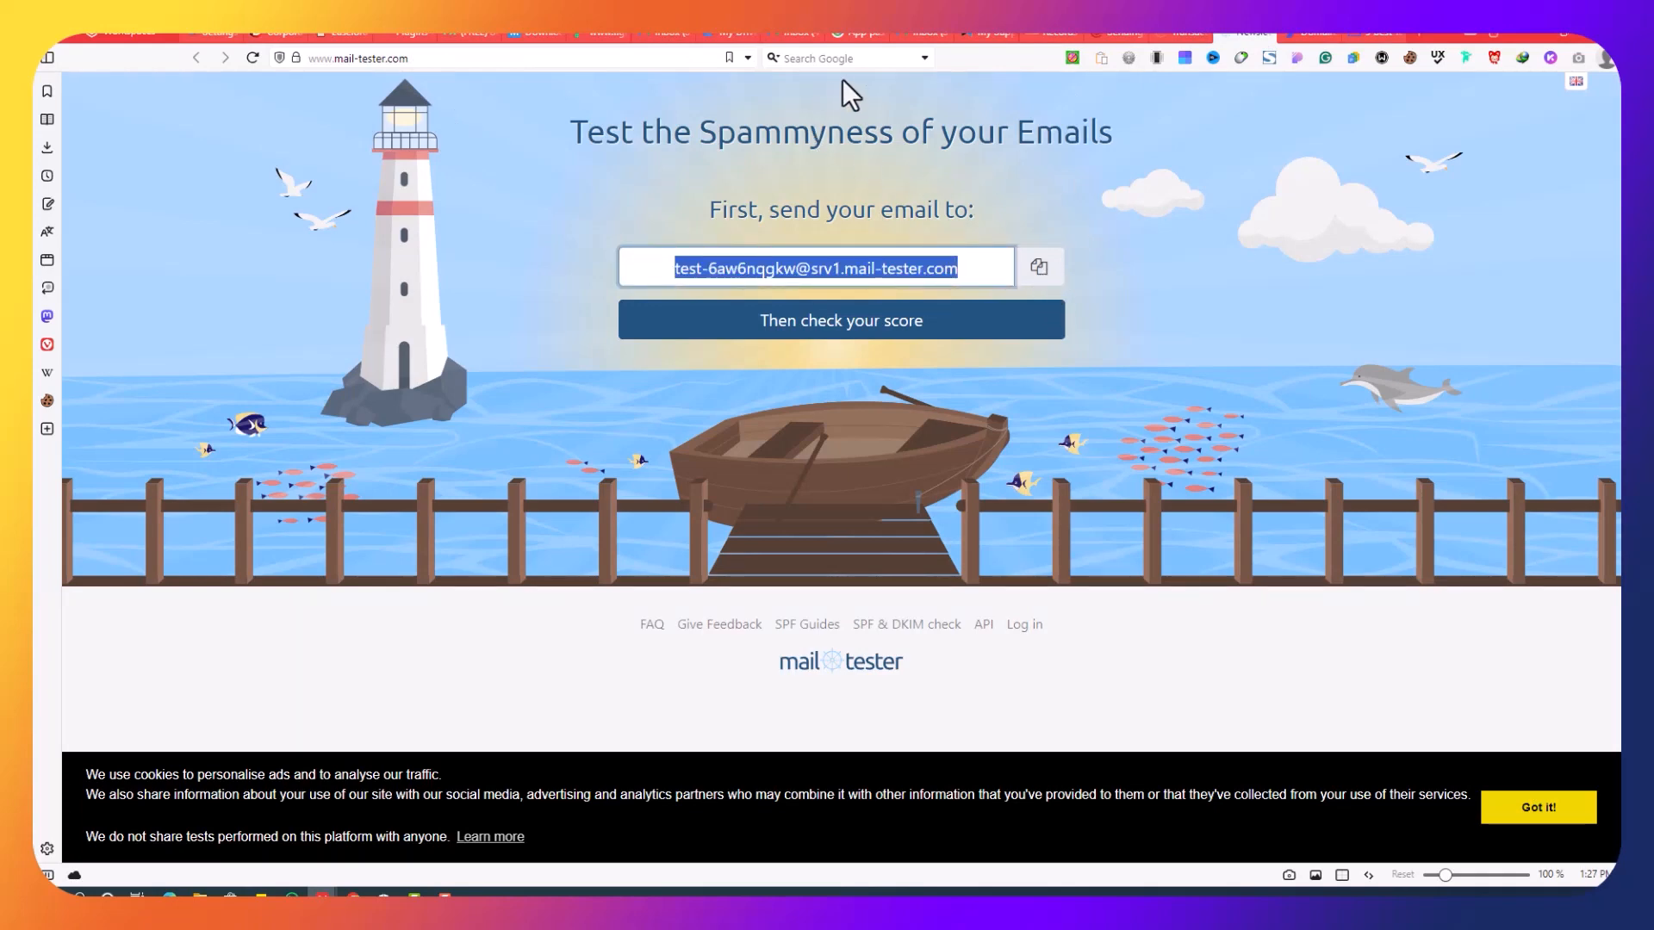
pyautogui.click(790, 33)
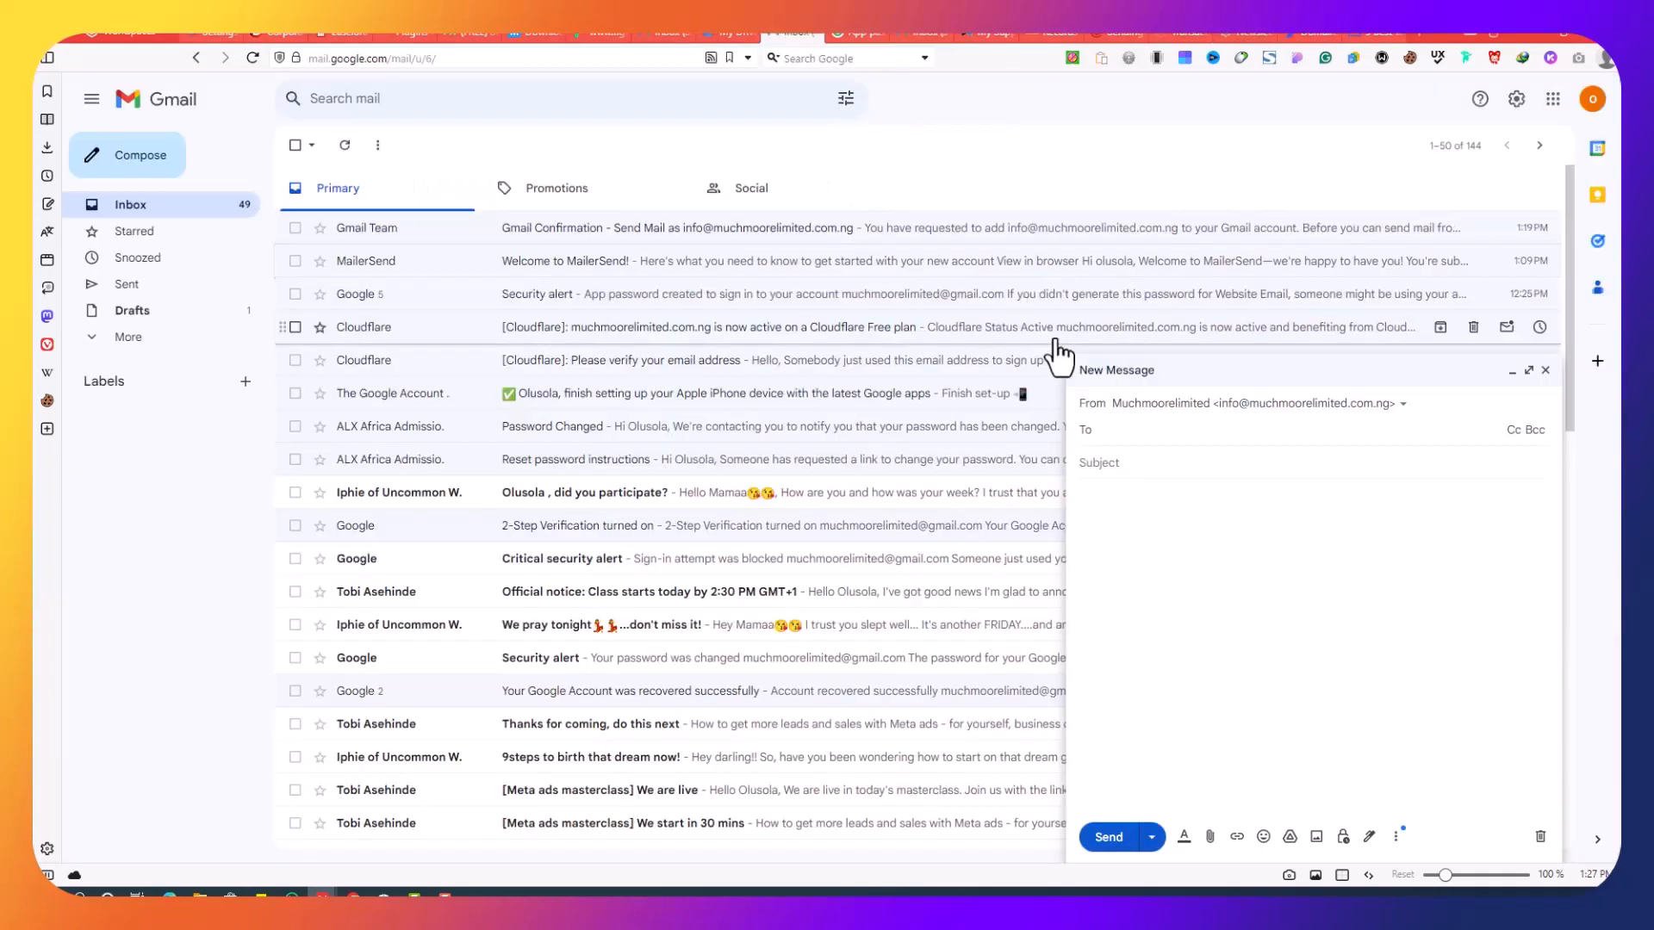
# Step: Address the message to the mail-tester address with the subject Test
pyautogui.rightClick(1120, 432)
pyautogui.click(1187, 594)
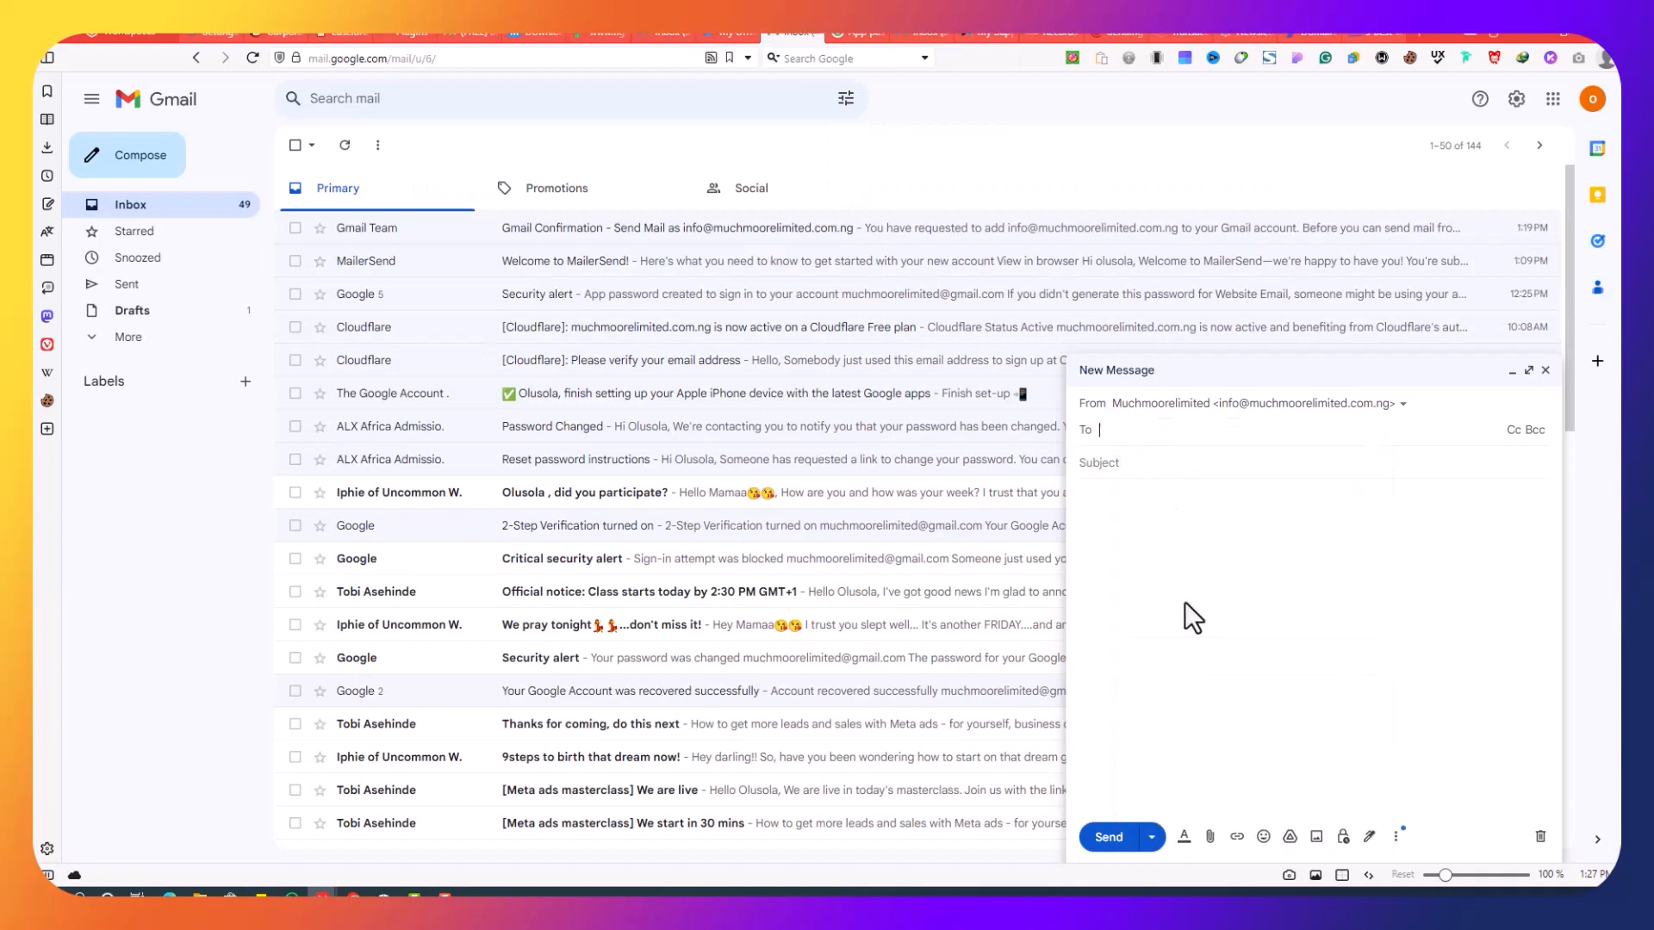
pyautogui.click(1246, 482)
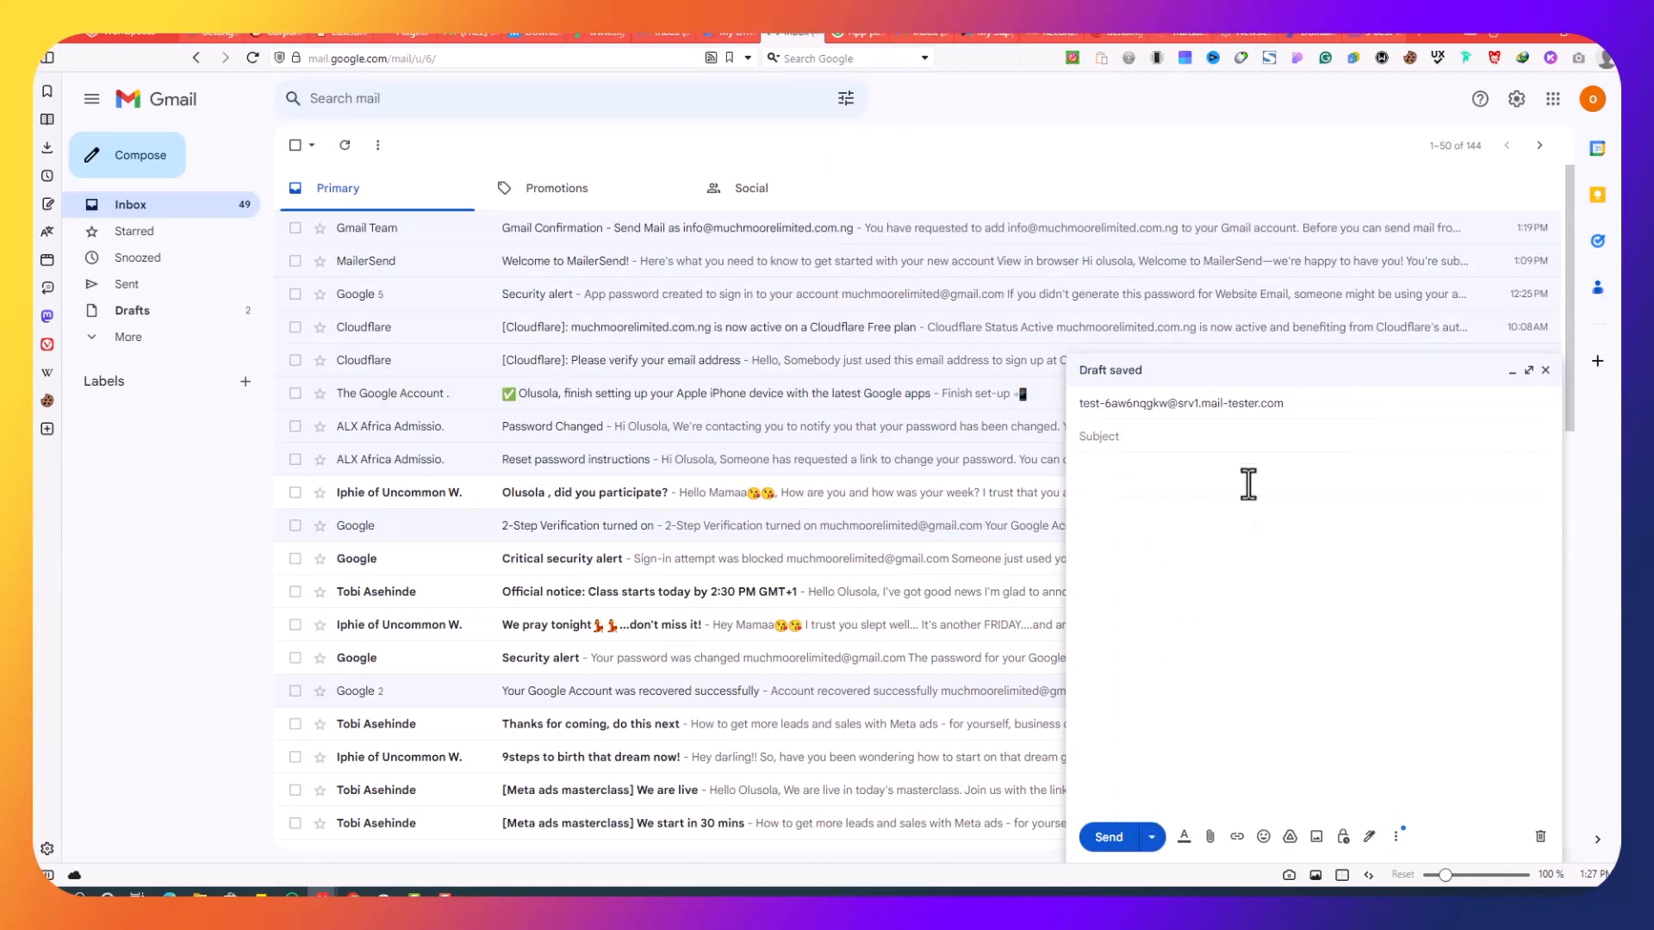
pyautogui.write('Test')
# Step: Paste the SendPost Key Features heading and four bullets into the body and send it
pyautogui.click(1377, 33)
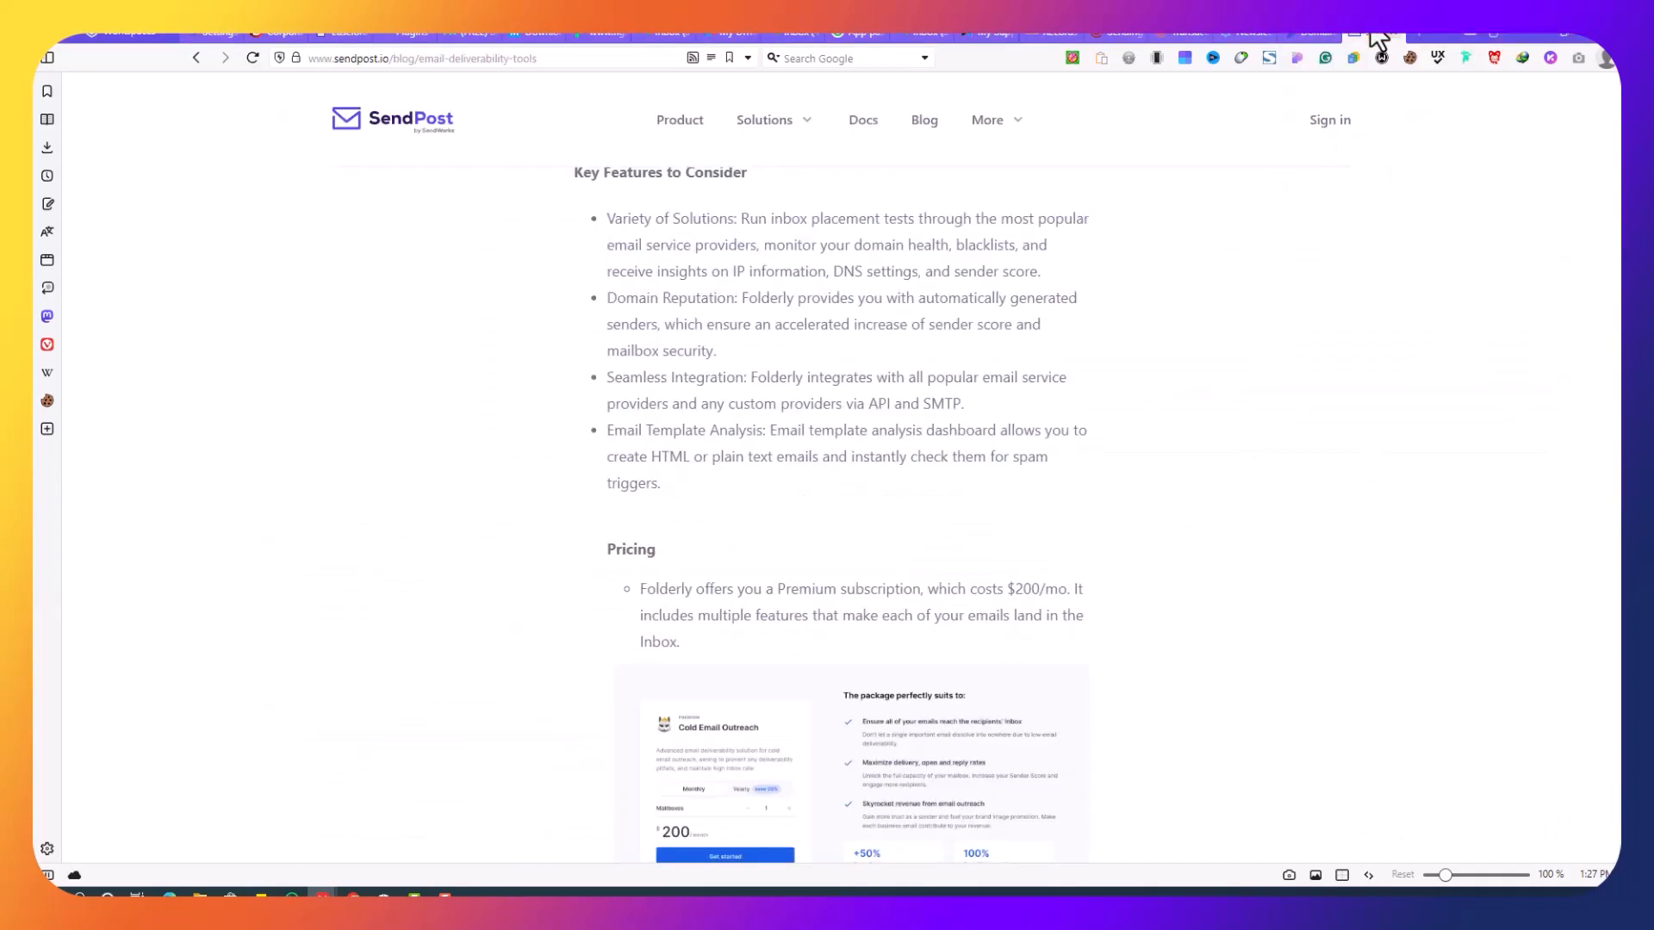
pyautogui.scroll(2, 588, 257)
pyautogui.moveTo(576, 255); pyautogui.dragTo(843, 577)
pyautogui.rightClick(825, 518)
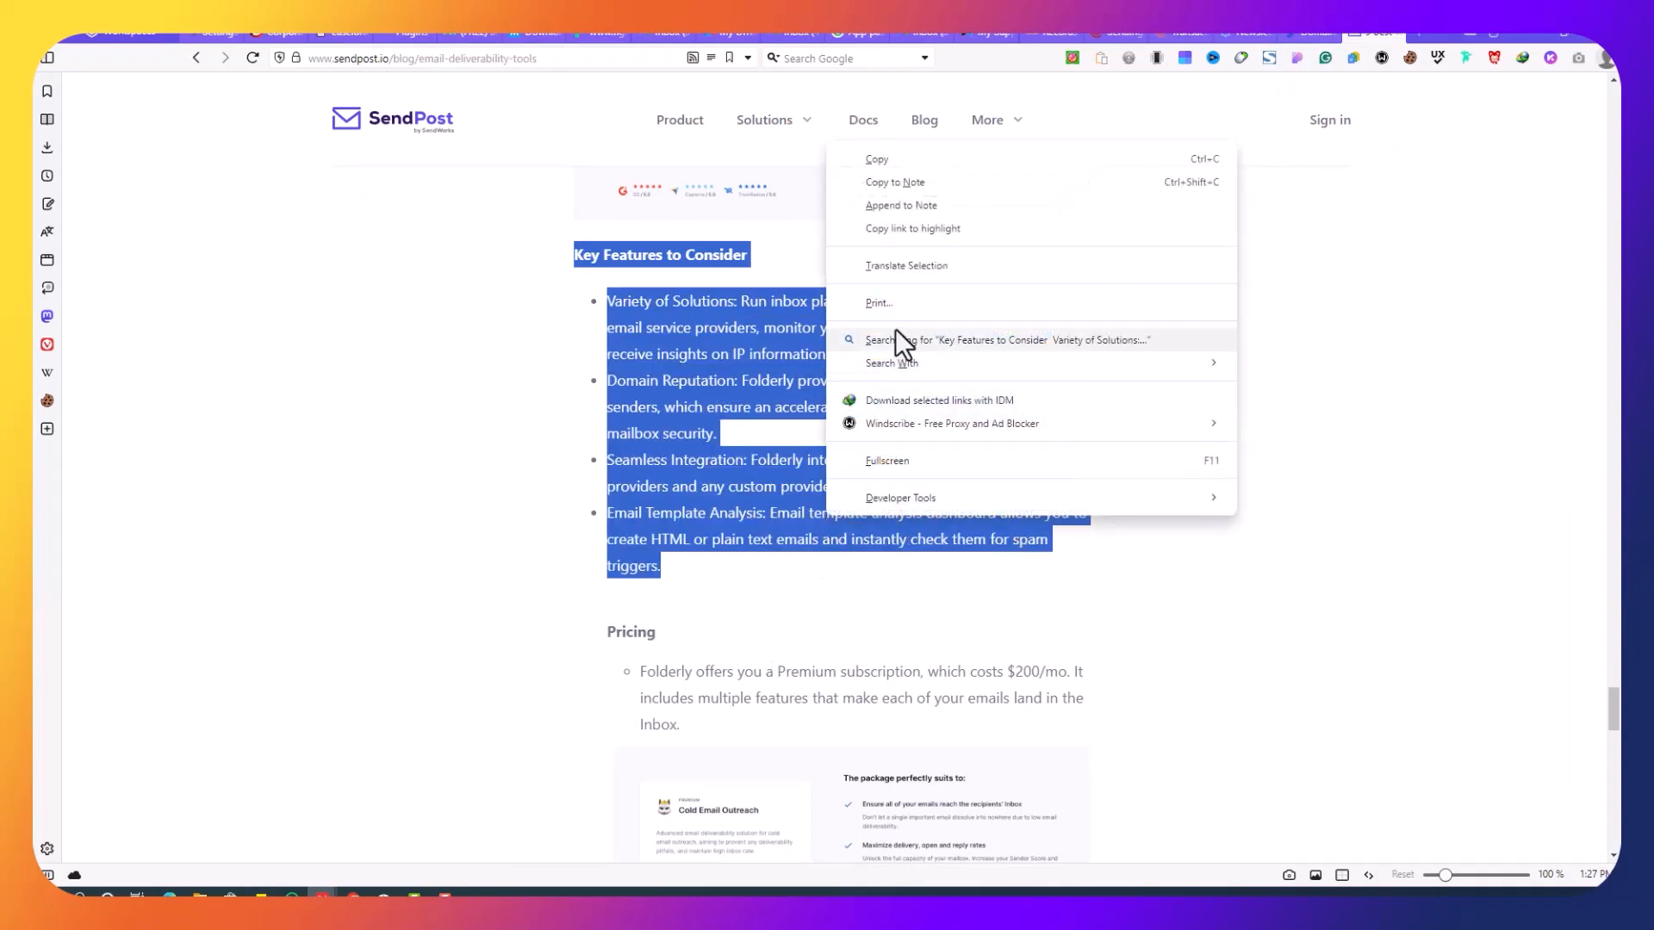
pyautogui.click(928, 160)
pyautogui.click(791, 38)
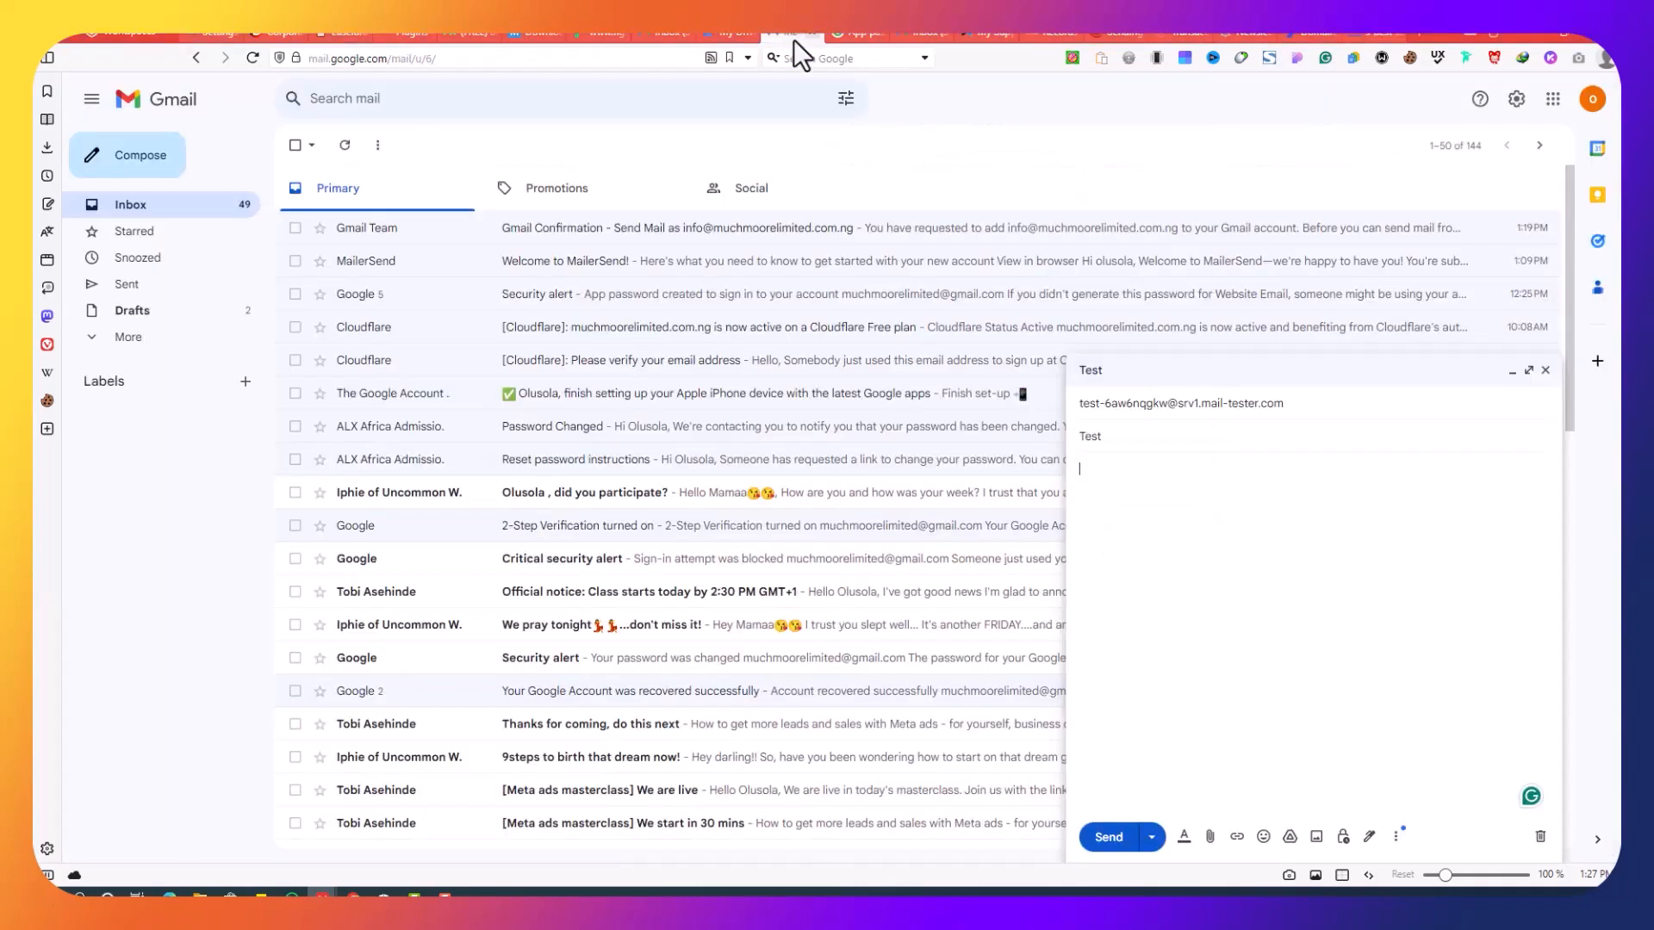
pyautogui.rightClick(1202, 499)
pyautogui.click(1257, 207)
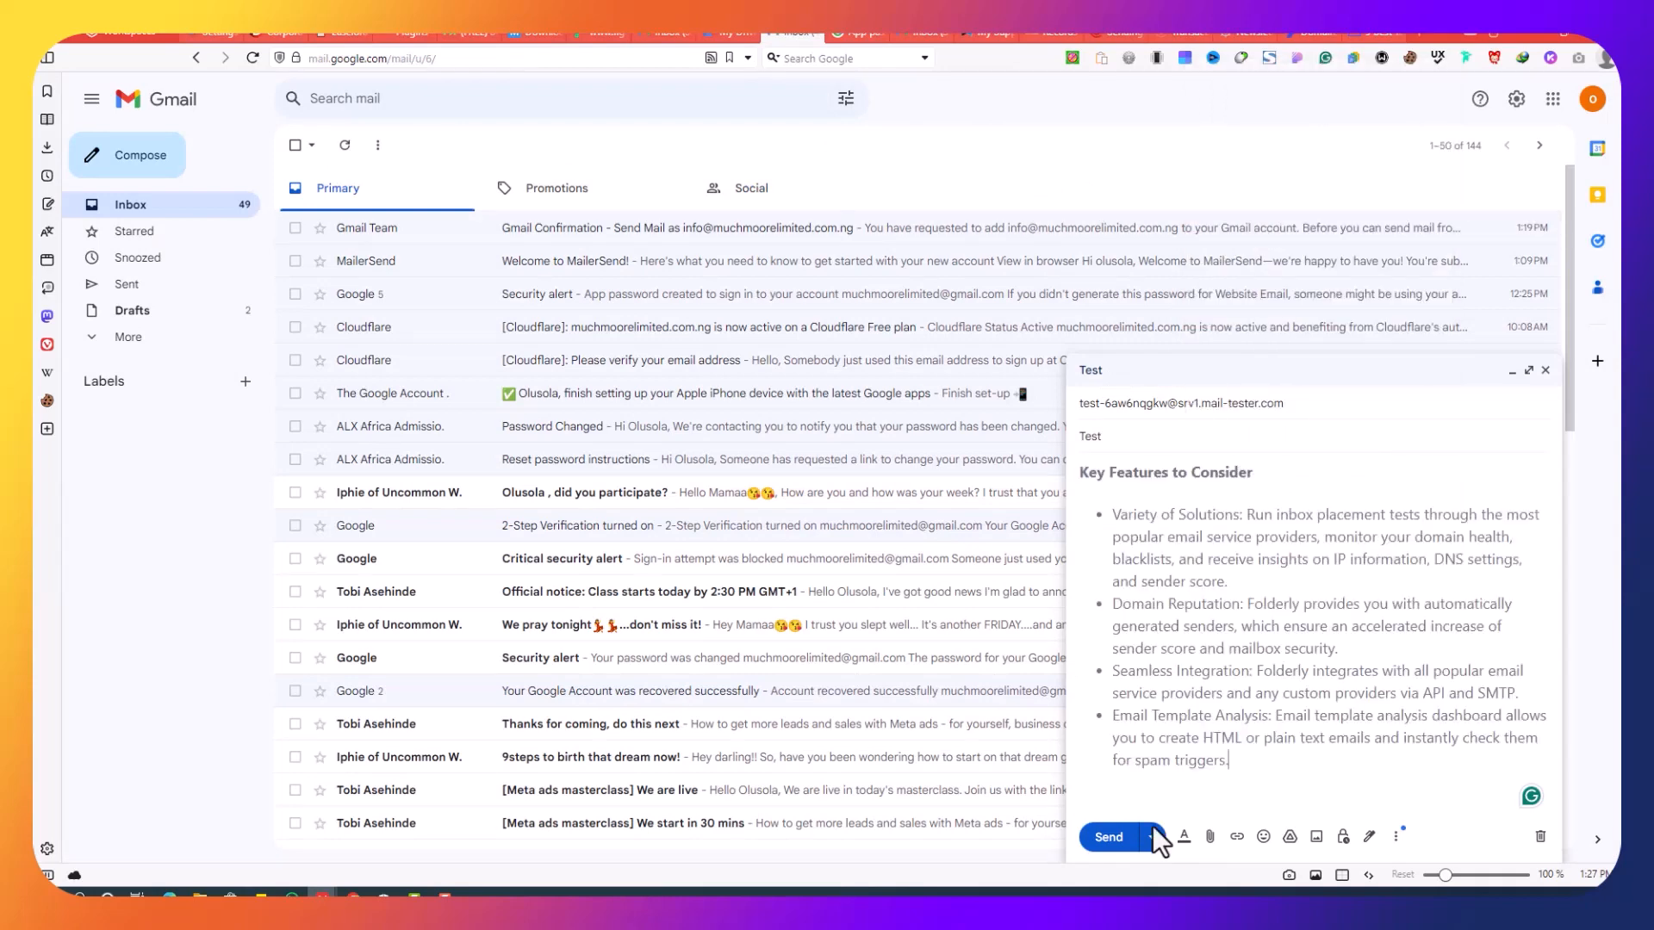
pyautogui.click(1109, 838)
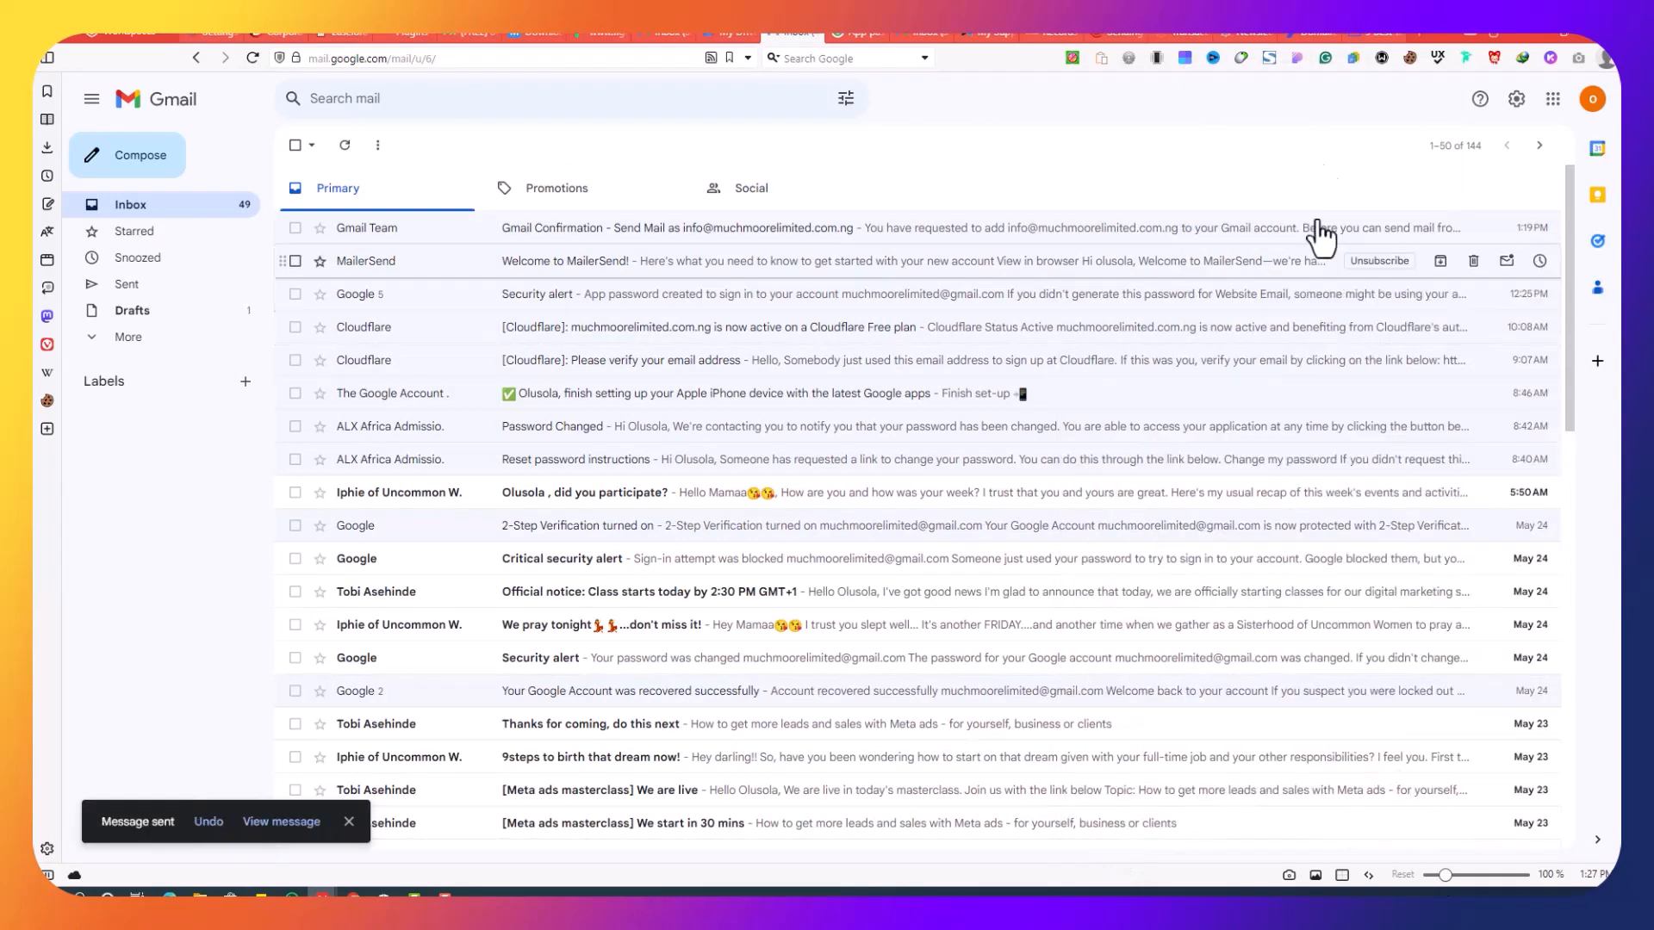
pyautogui.click(1249, 35)
# Step: Choose 'Then check your score' to begin mail-tester's inbox countdown
pyautogui.click(888, 336)
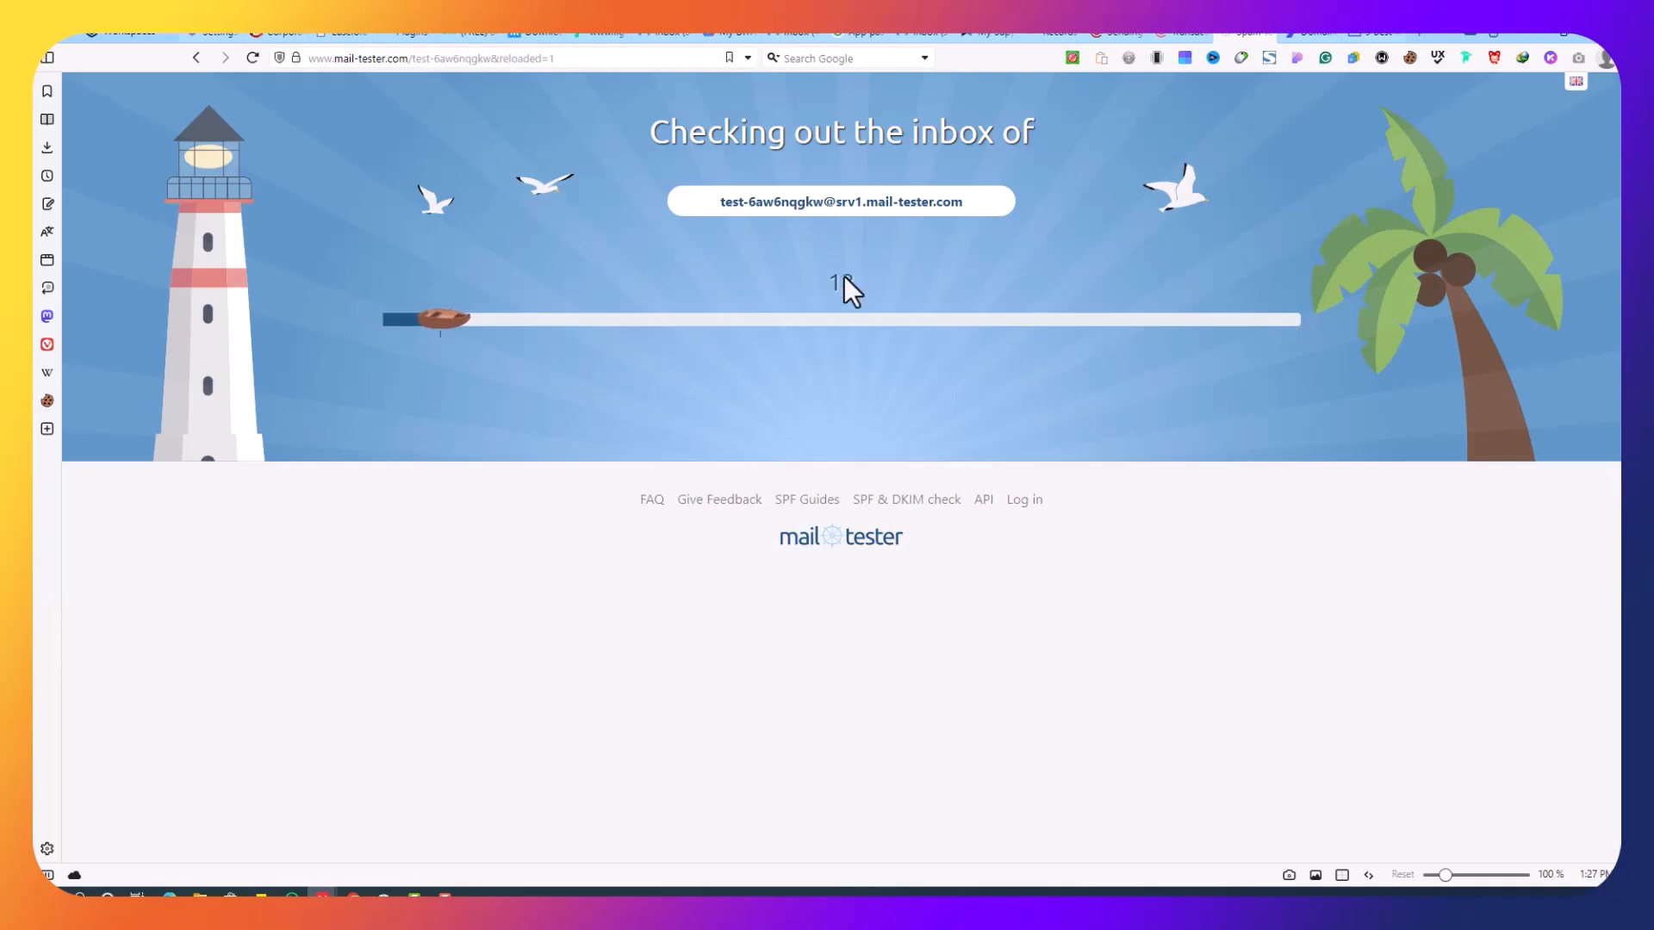
# Step: Check the sender addresses available in a new message from the other Gmail account
pyautogui.click(781, 30)
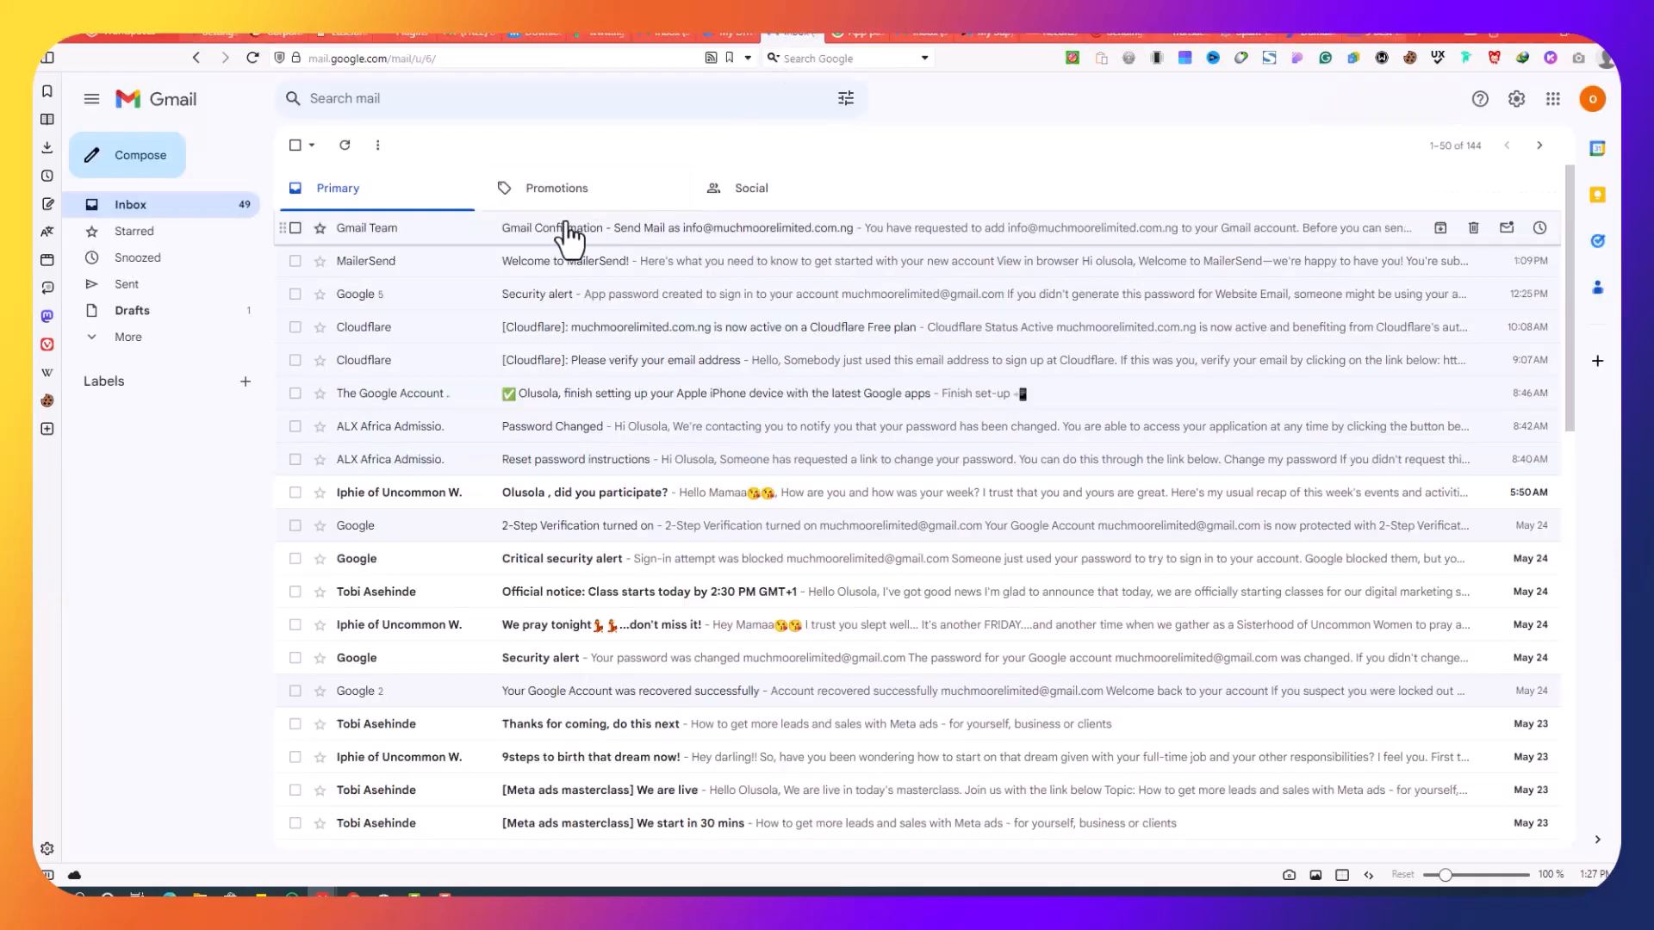
pyautogui.click(1120, 32)
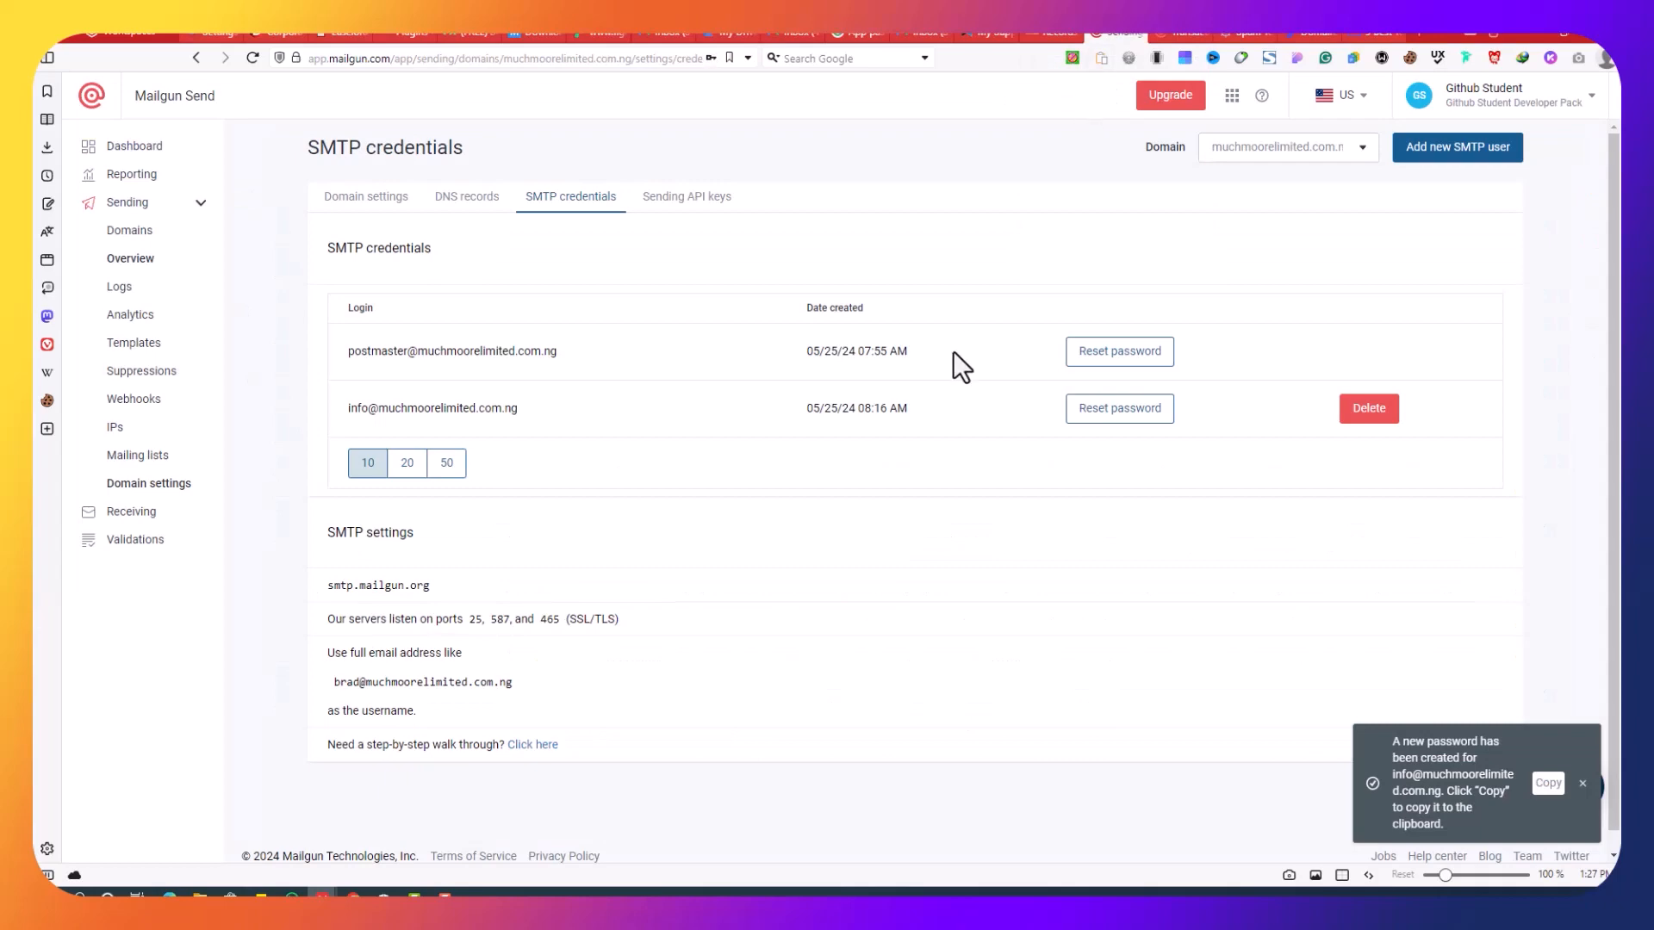
pyautogui.click(896, 31)
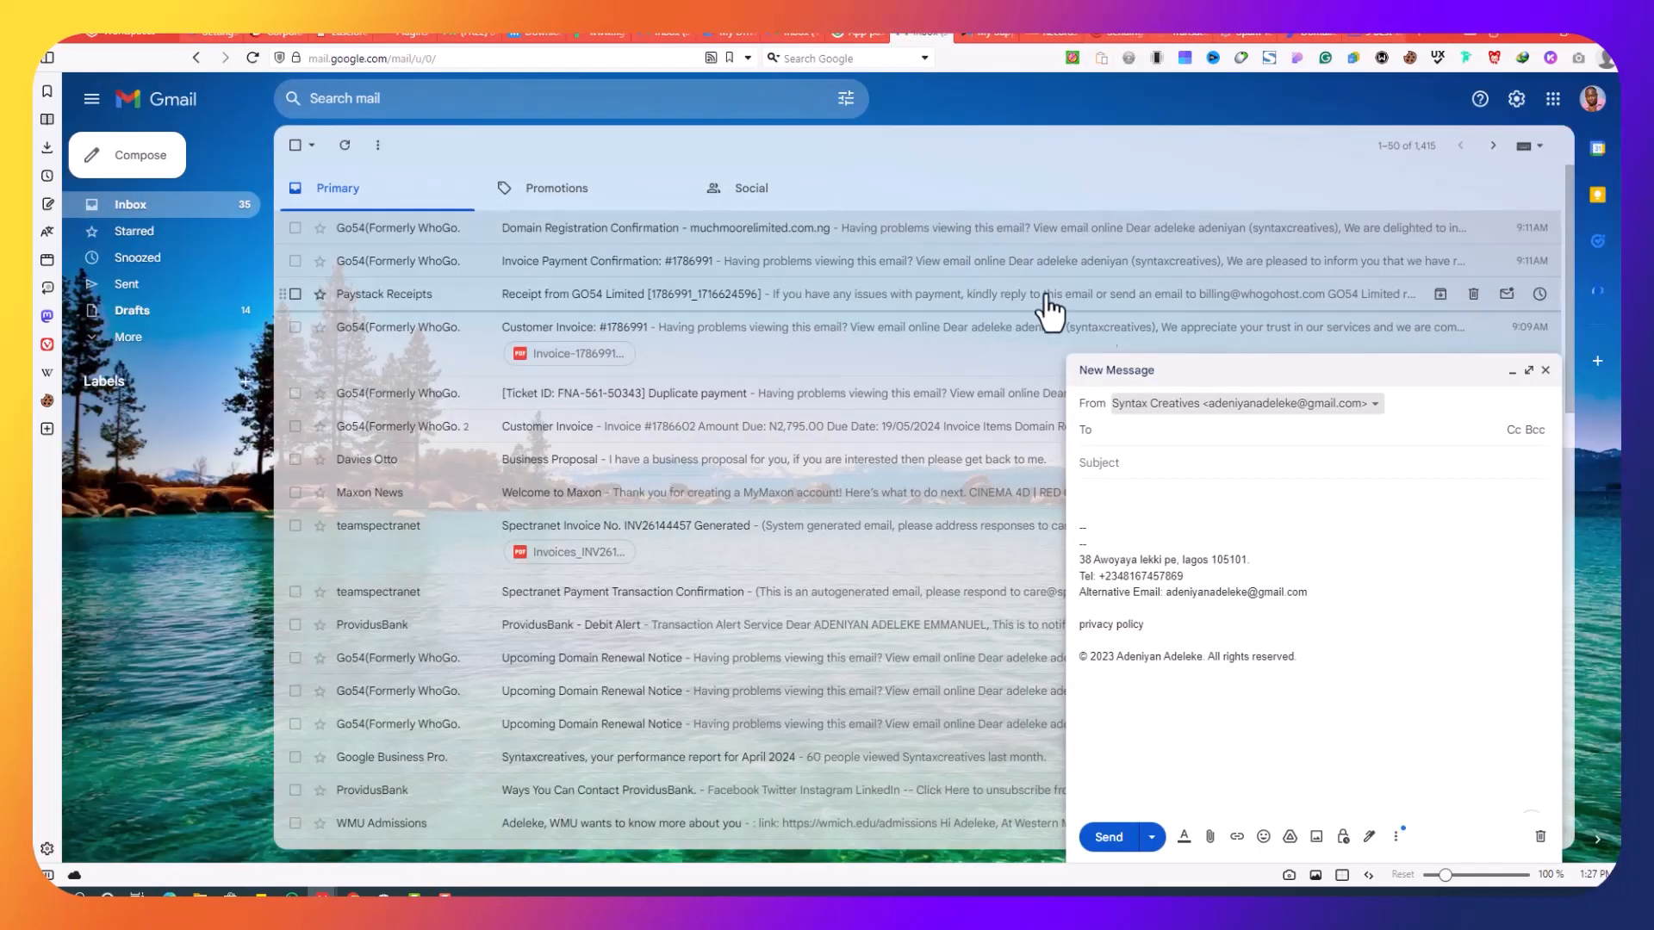
pyautogui.click(786, 34)
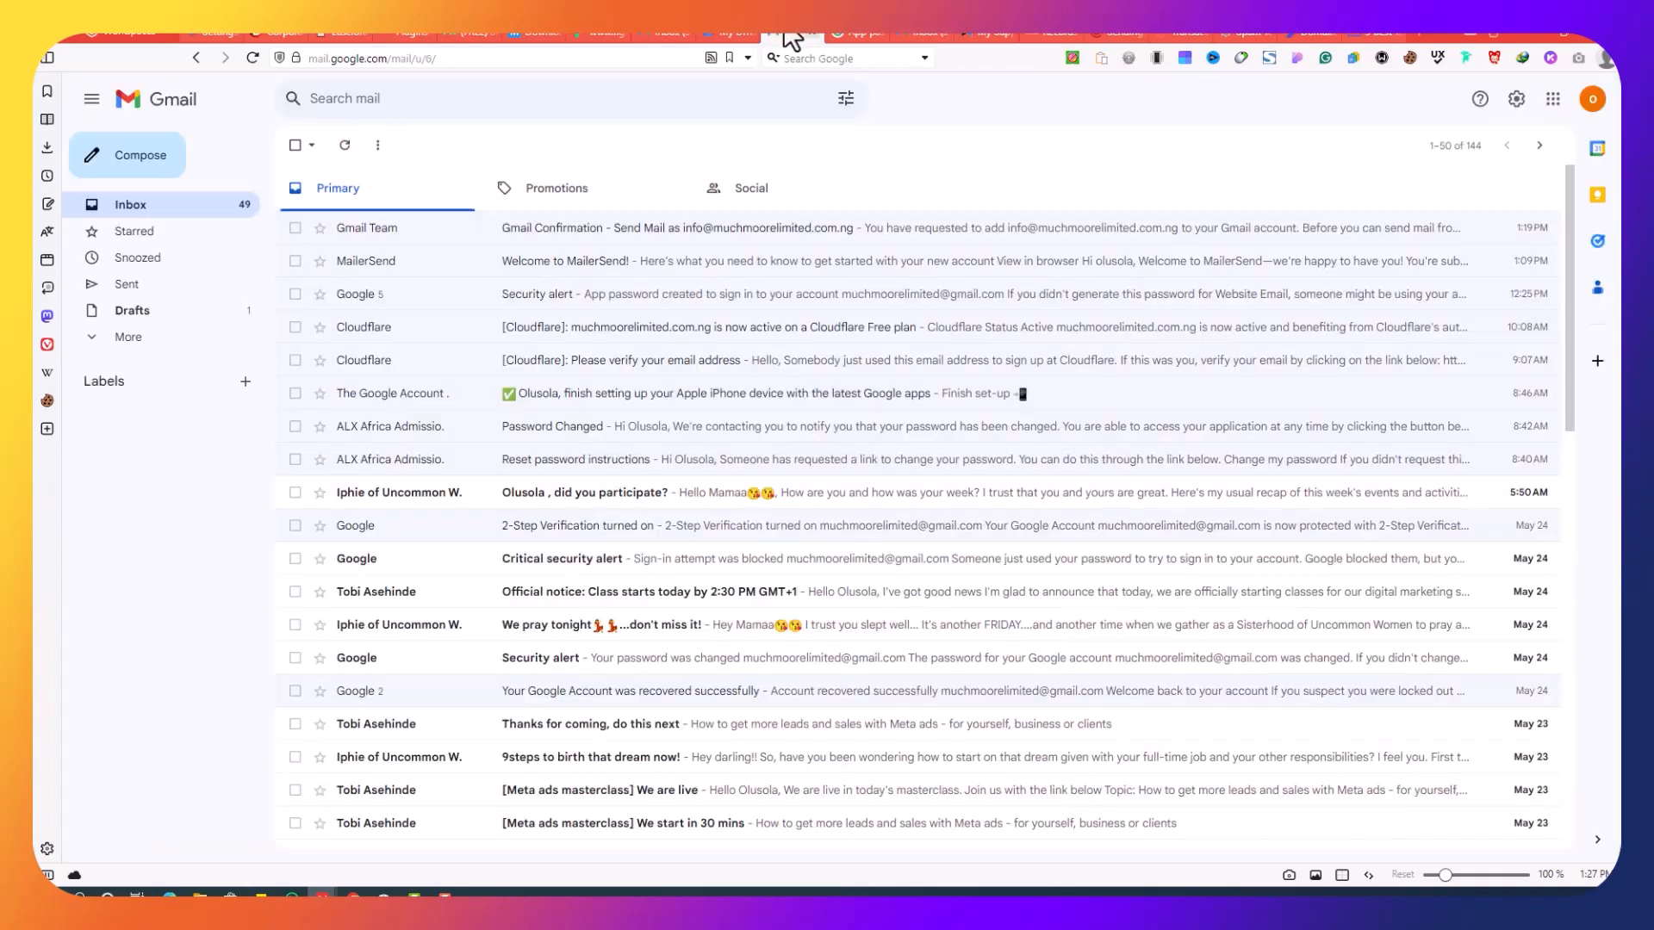
pyautogui.click(673, 34)
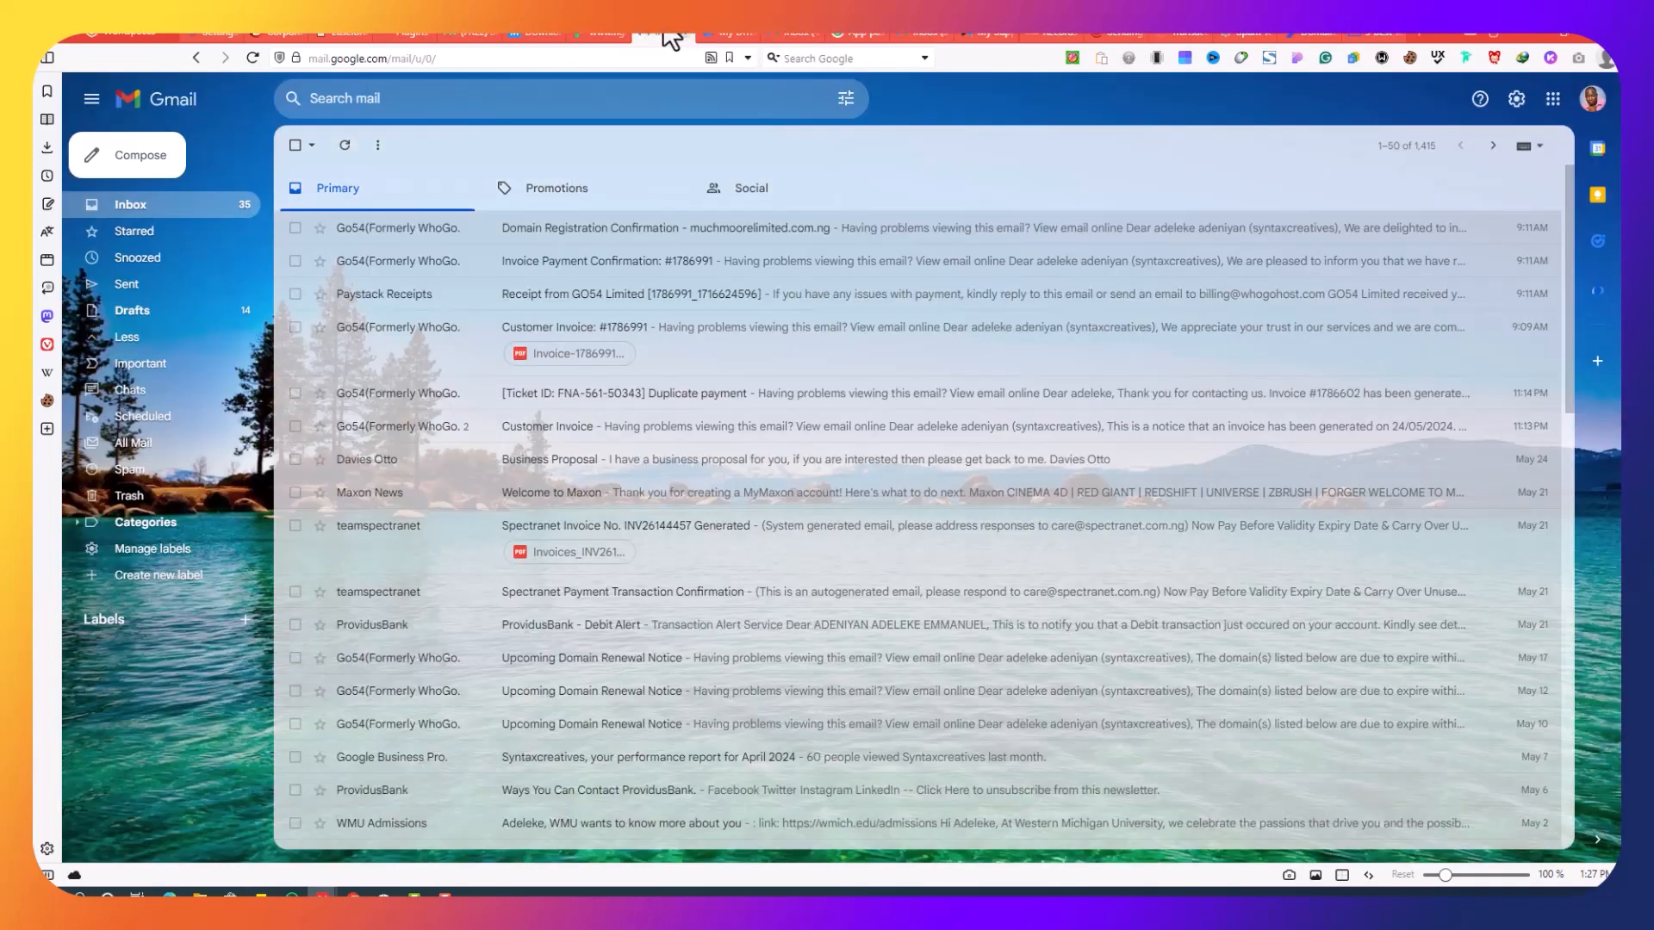
pyautogui.click(120, 155)
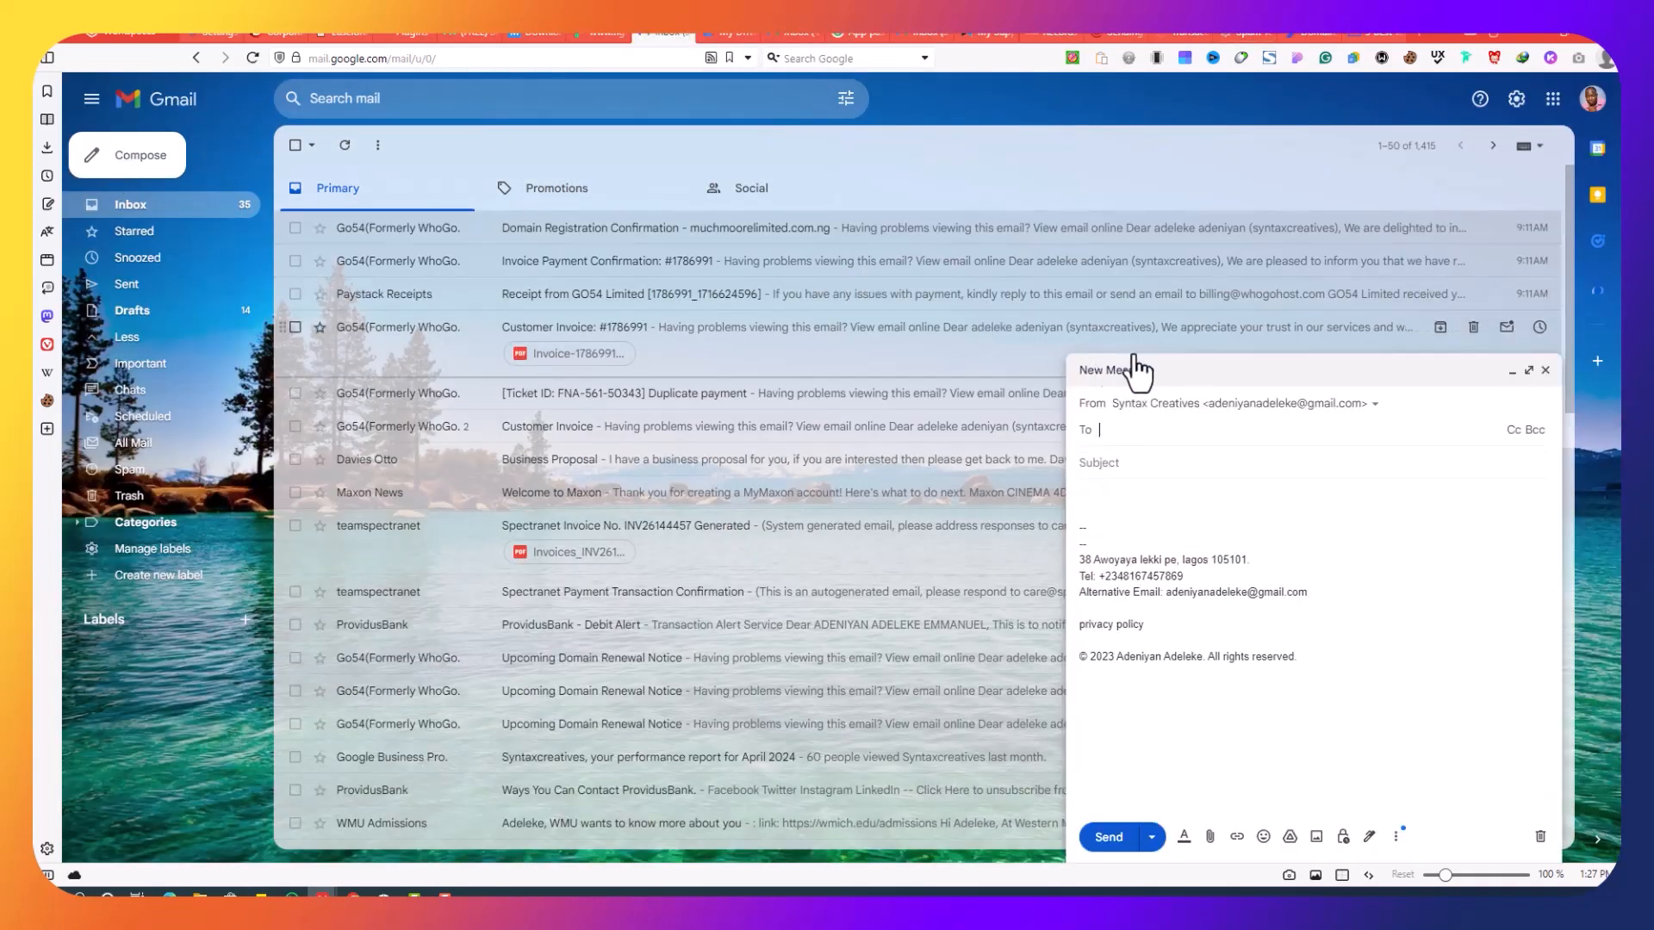
pyautogui.click(1240, 405)
pyautogui.click(1372, 548)
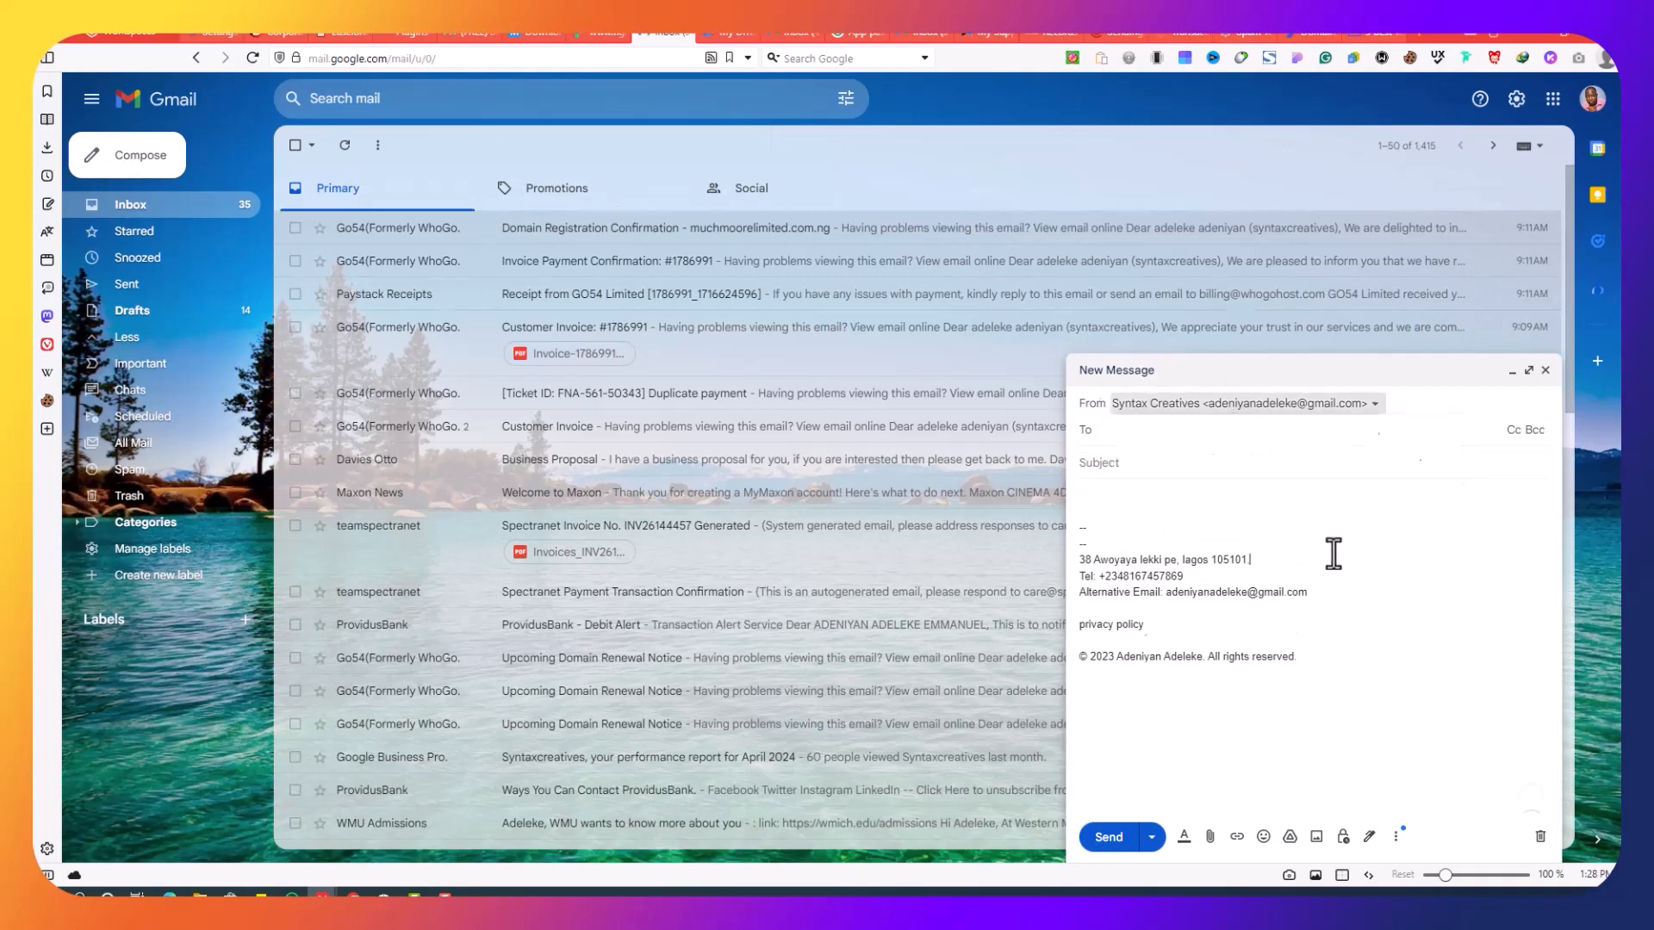
# Step: Compose a new message in the domain account sent from the Muchmoorelimited address
pyautogui.click(785, 34)
pyautogui.click(138, 168)
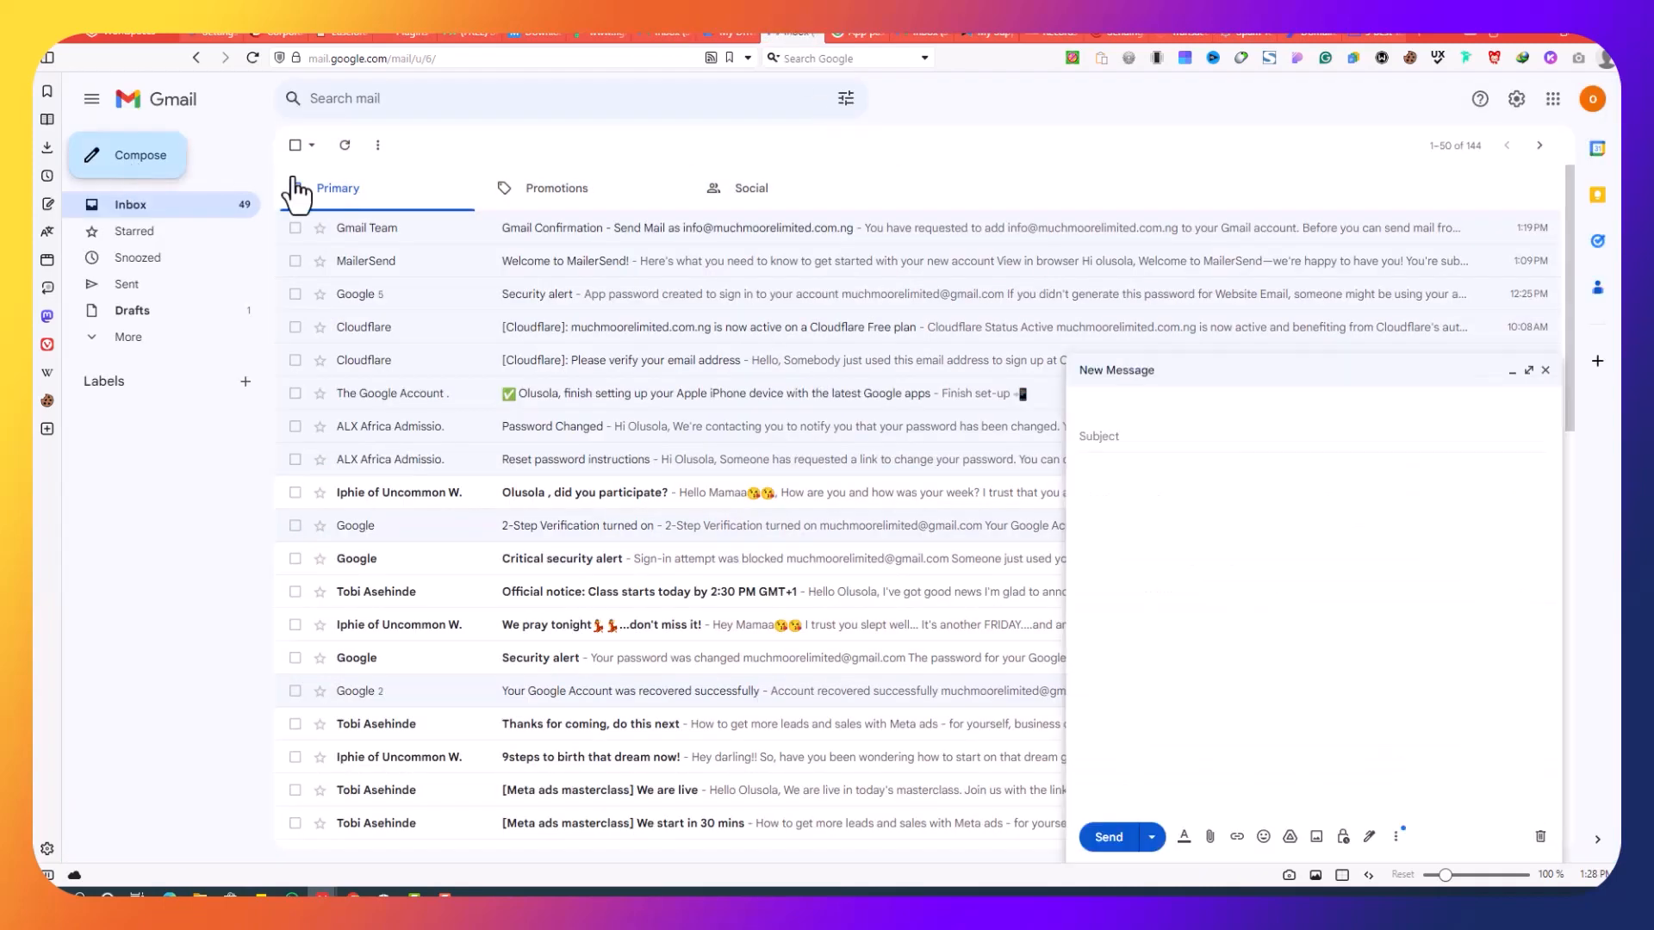
pyautogui.click(1174, 405)
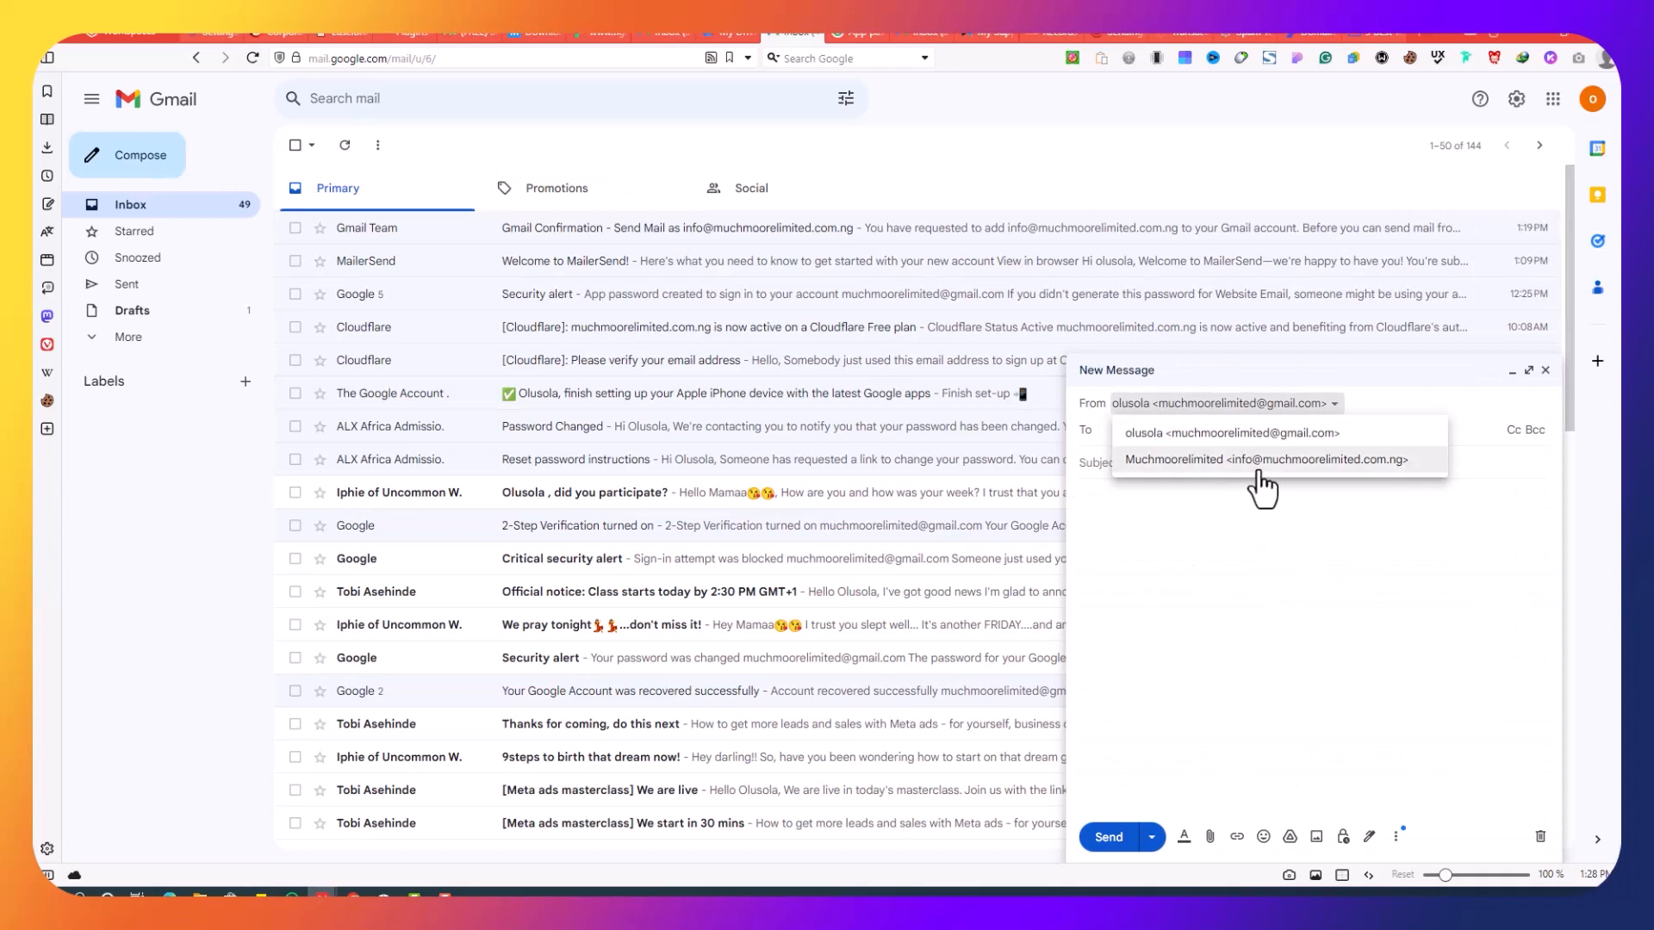
pyautogui.click(1258, 463)
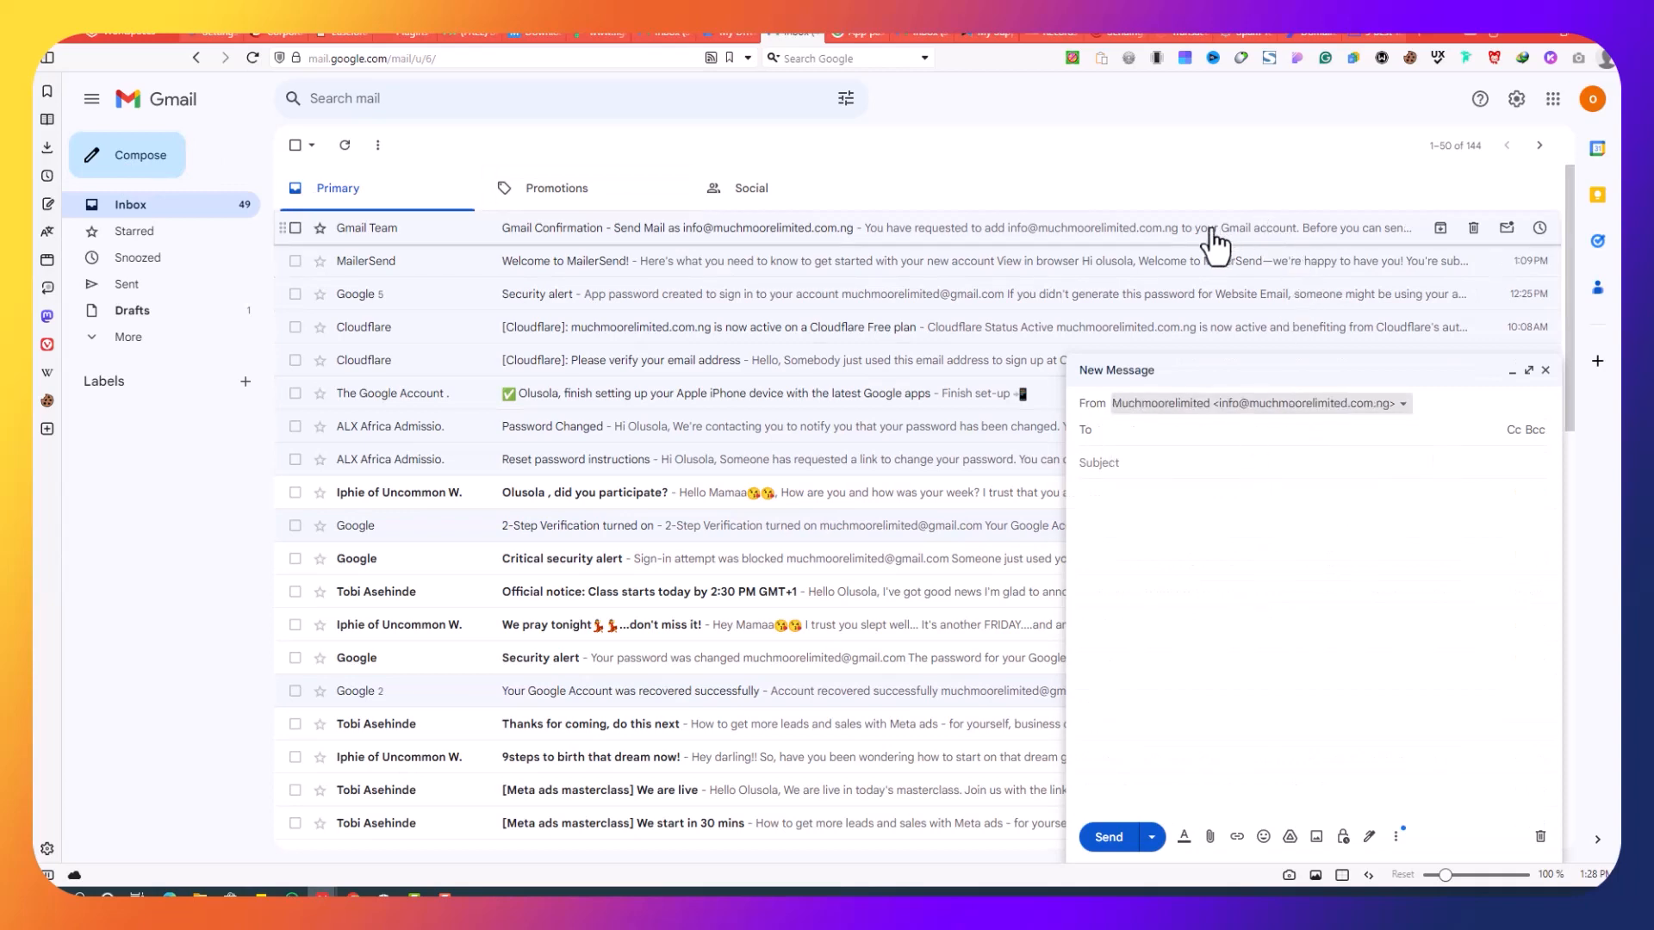
pyautogui.click(923, 34)
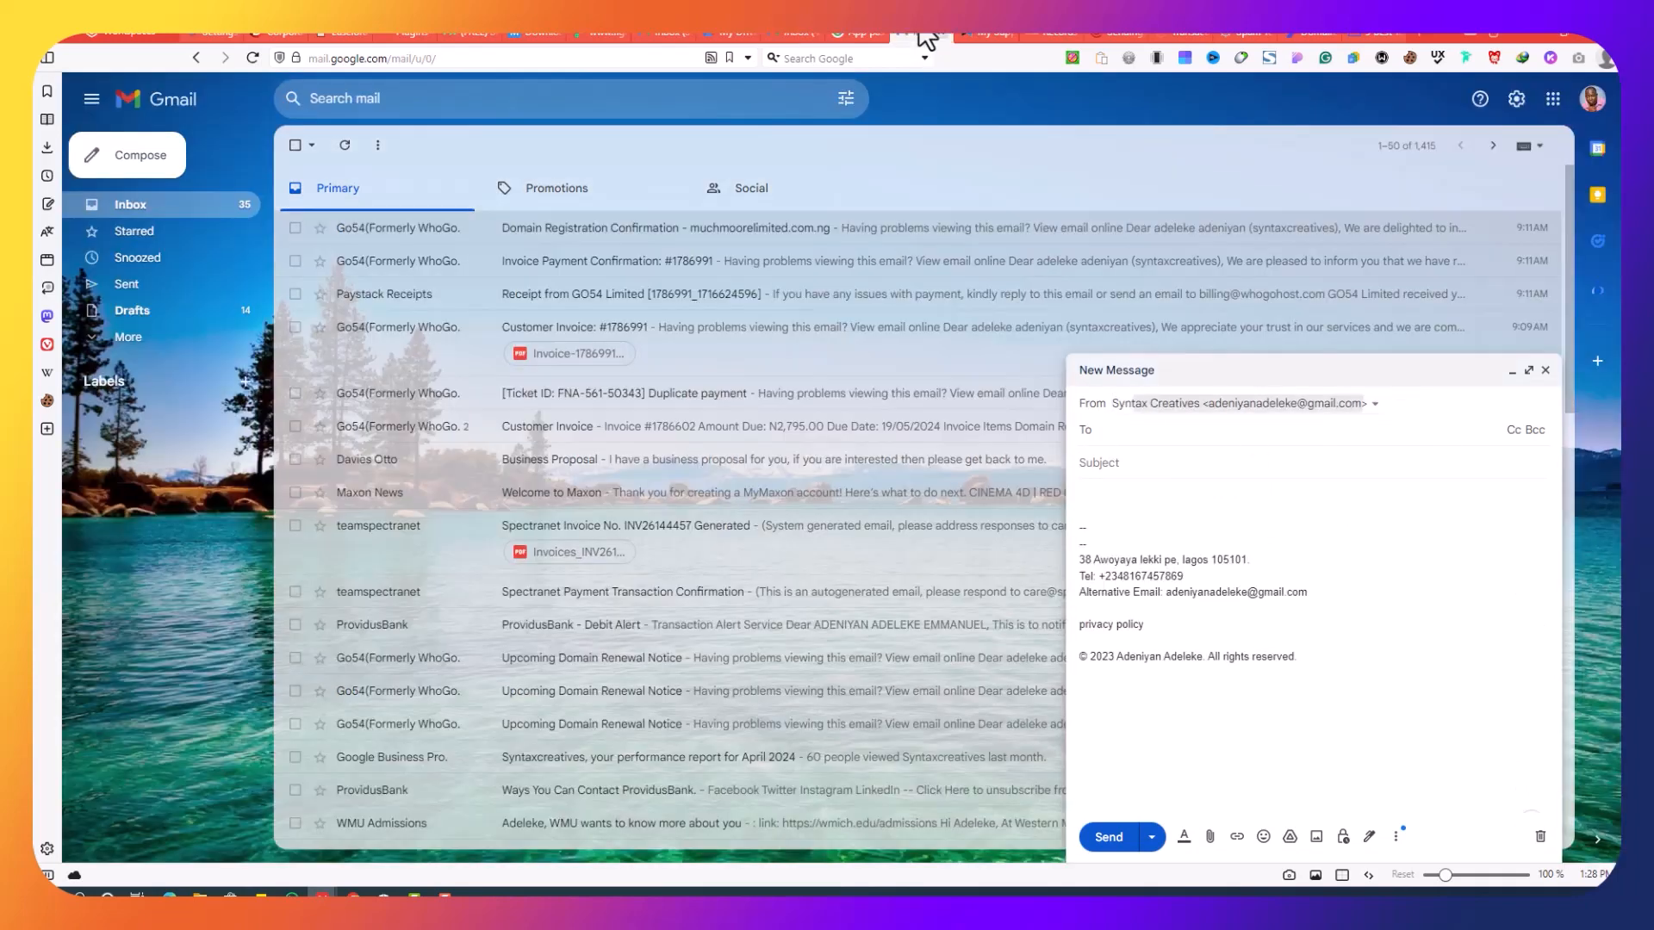
# Step: Scroll through mail-tester's 10/10 score report
pyautogui.click(1225, 35)
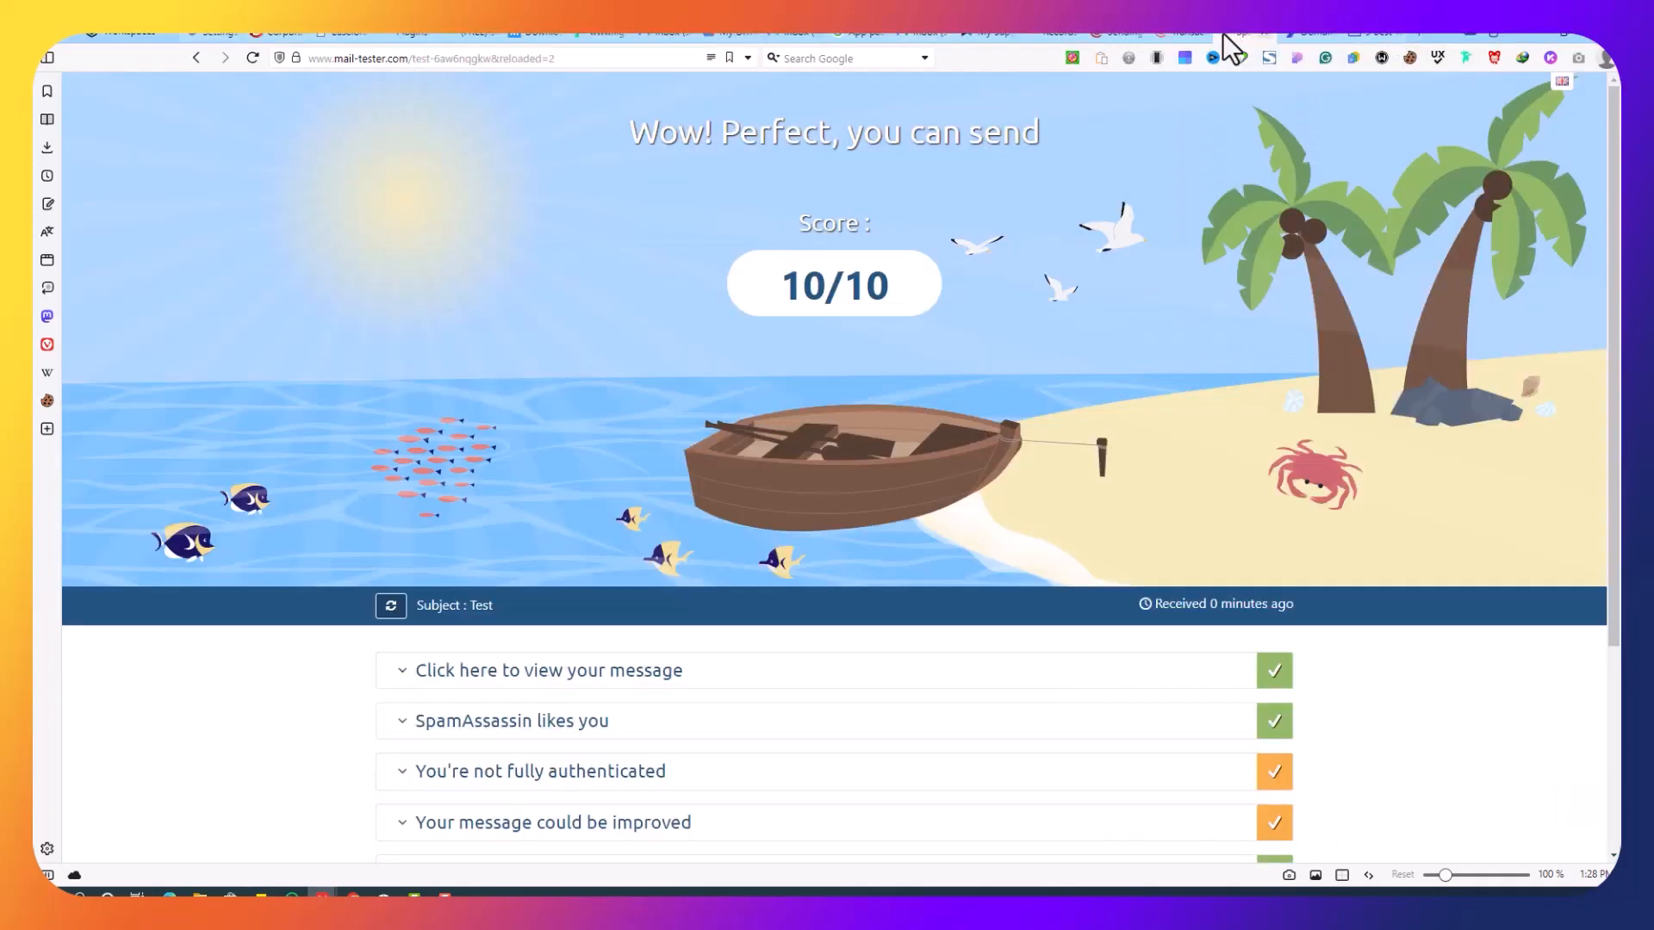
pyautogui.scroll(-1, 1010, 404)
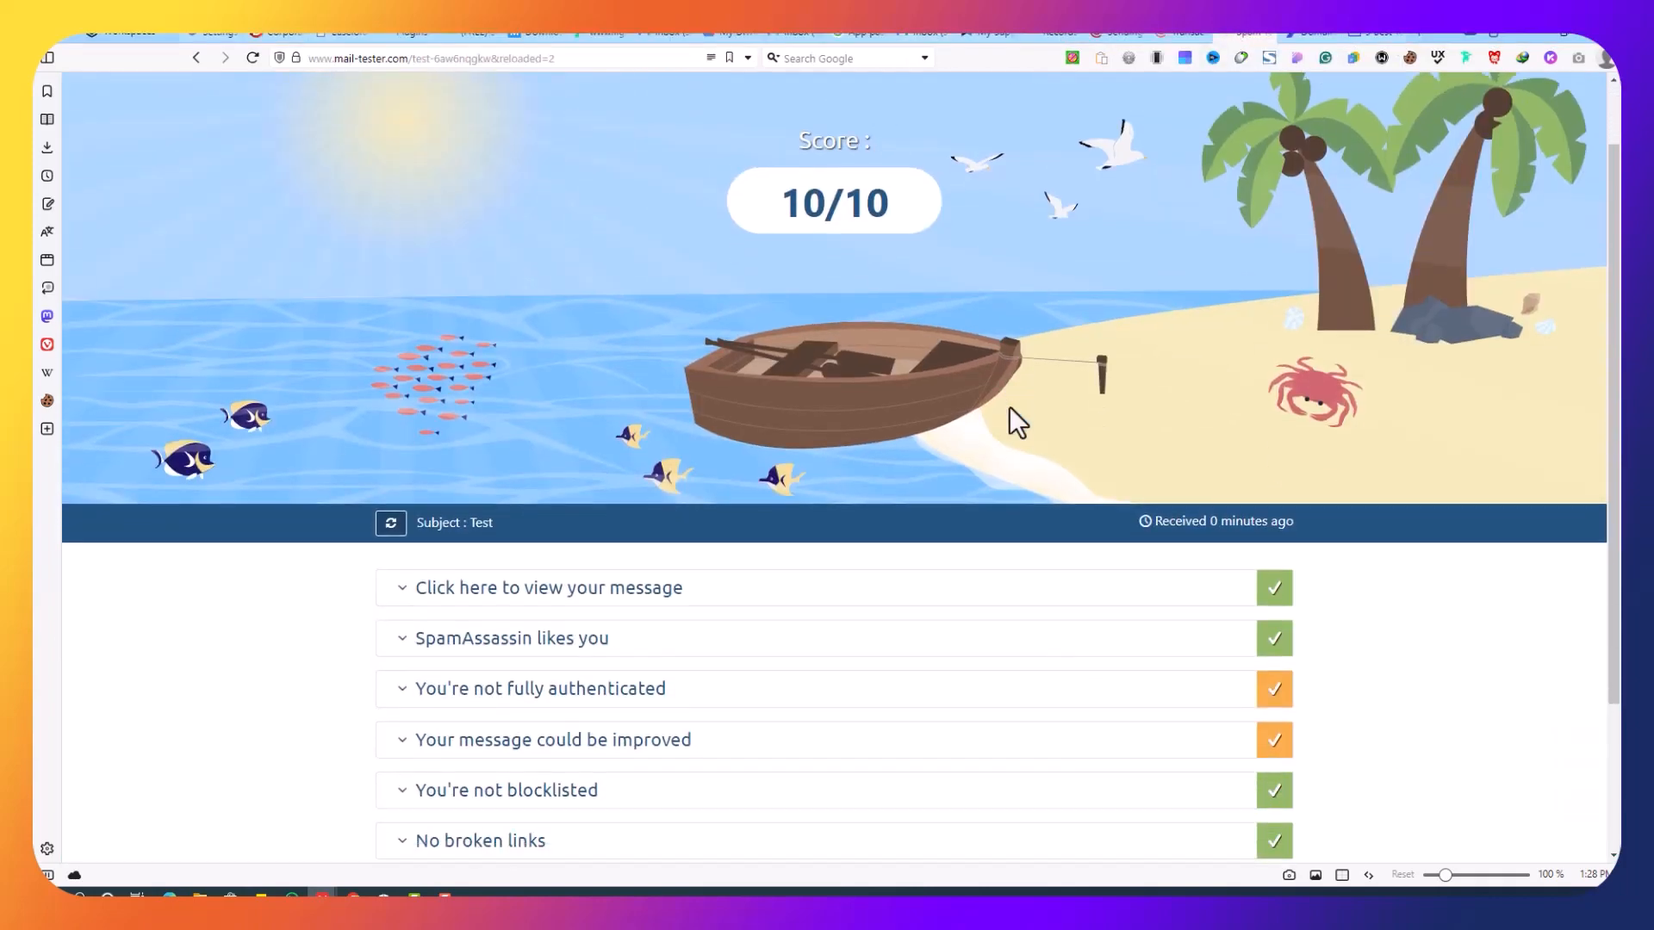
pyautogui.scroll(1, 1009, 407)
pyautogui.moveTo(786, 280); pyautogui.dragTo(887, 284)
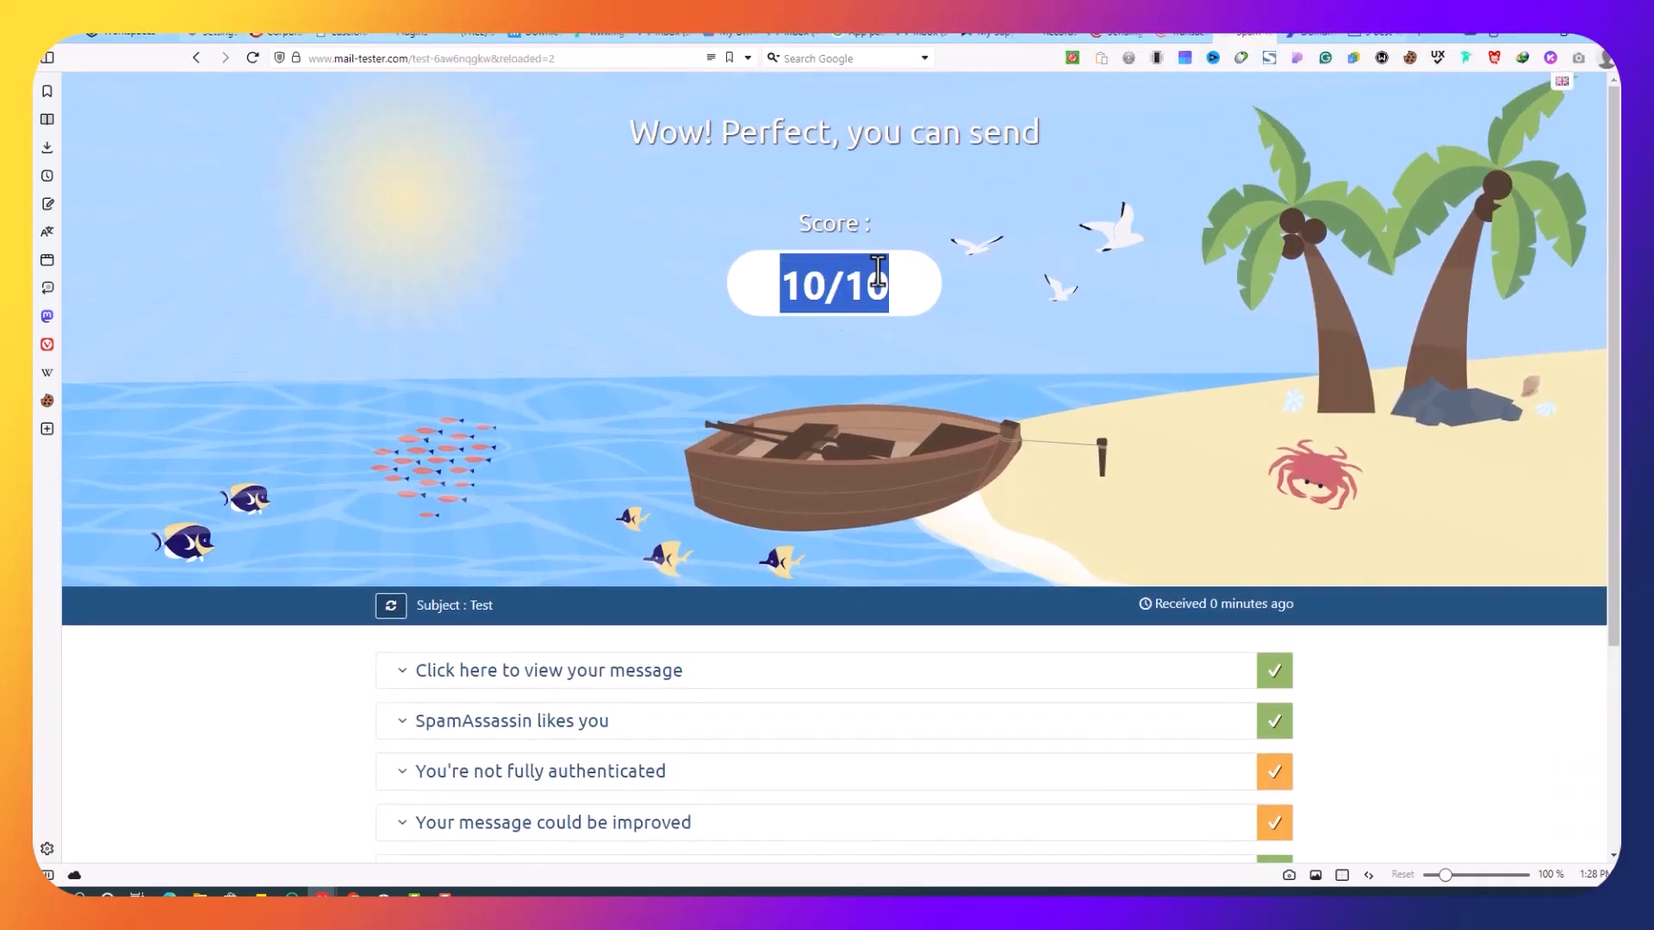
pyautogui.scroll(-3, 897, 431)
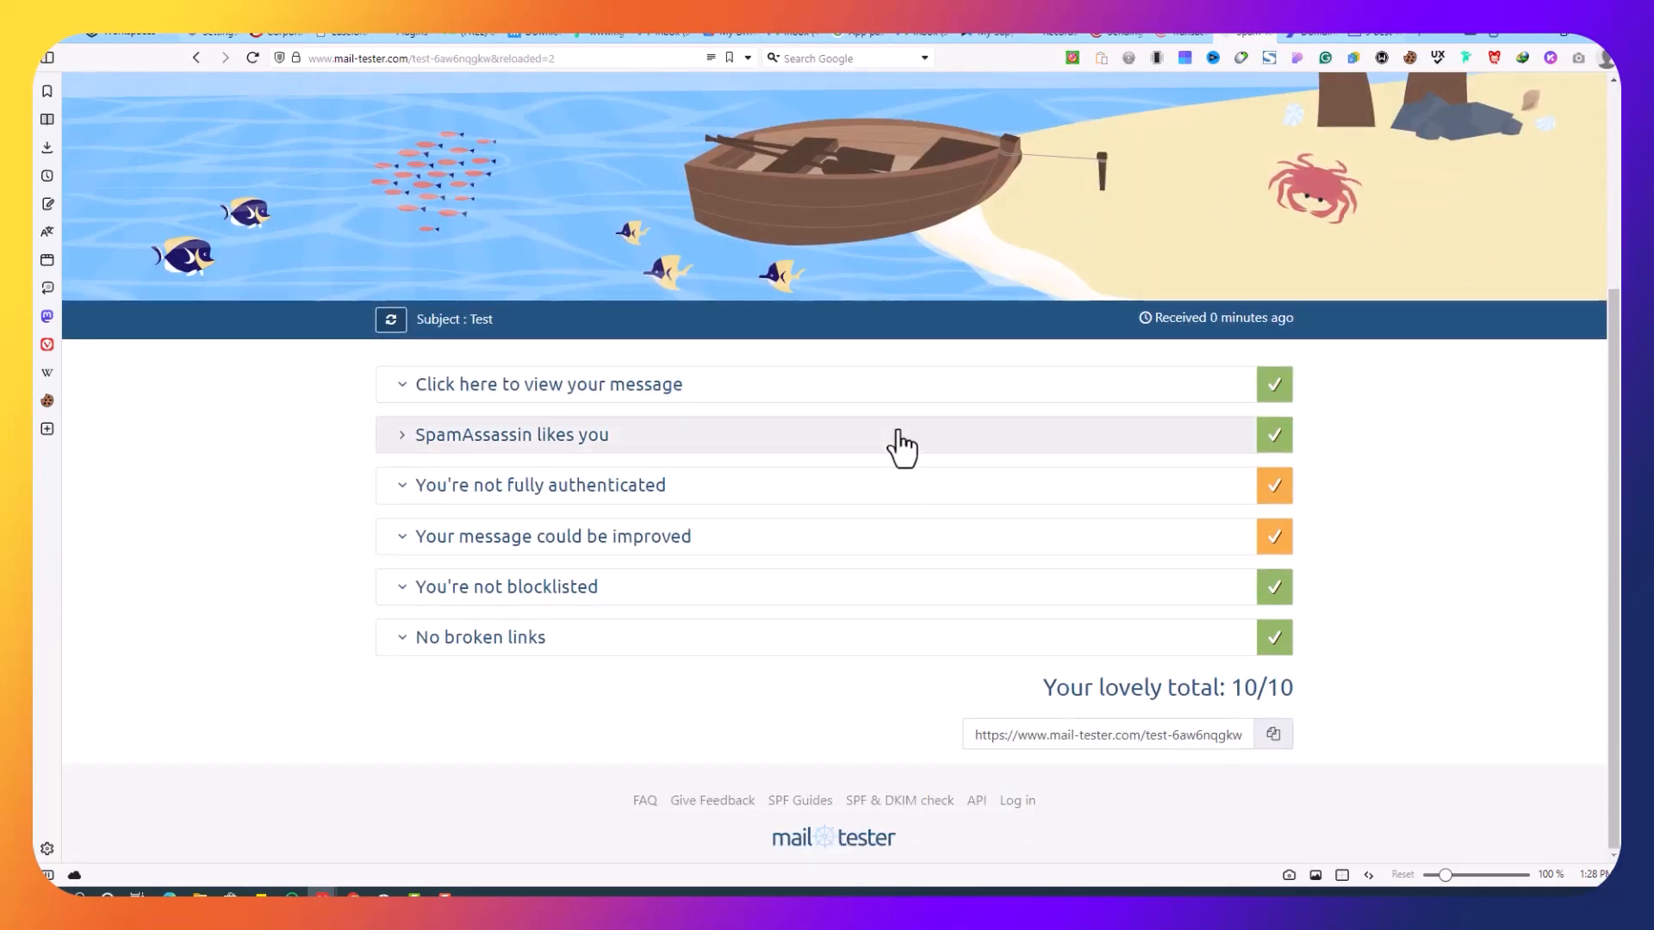
pyautogui.scroll(3, 897, 447)
pyautogui.scroll(-1, 1400, 641)
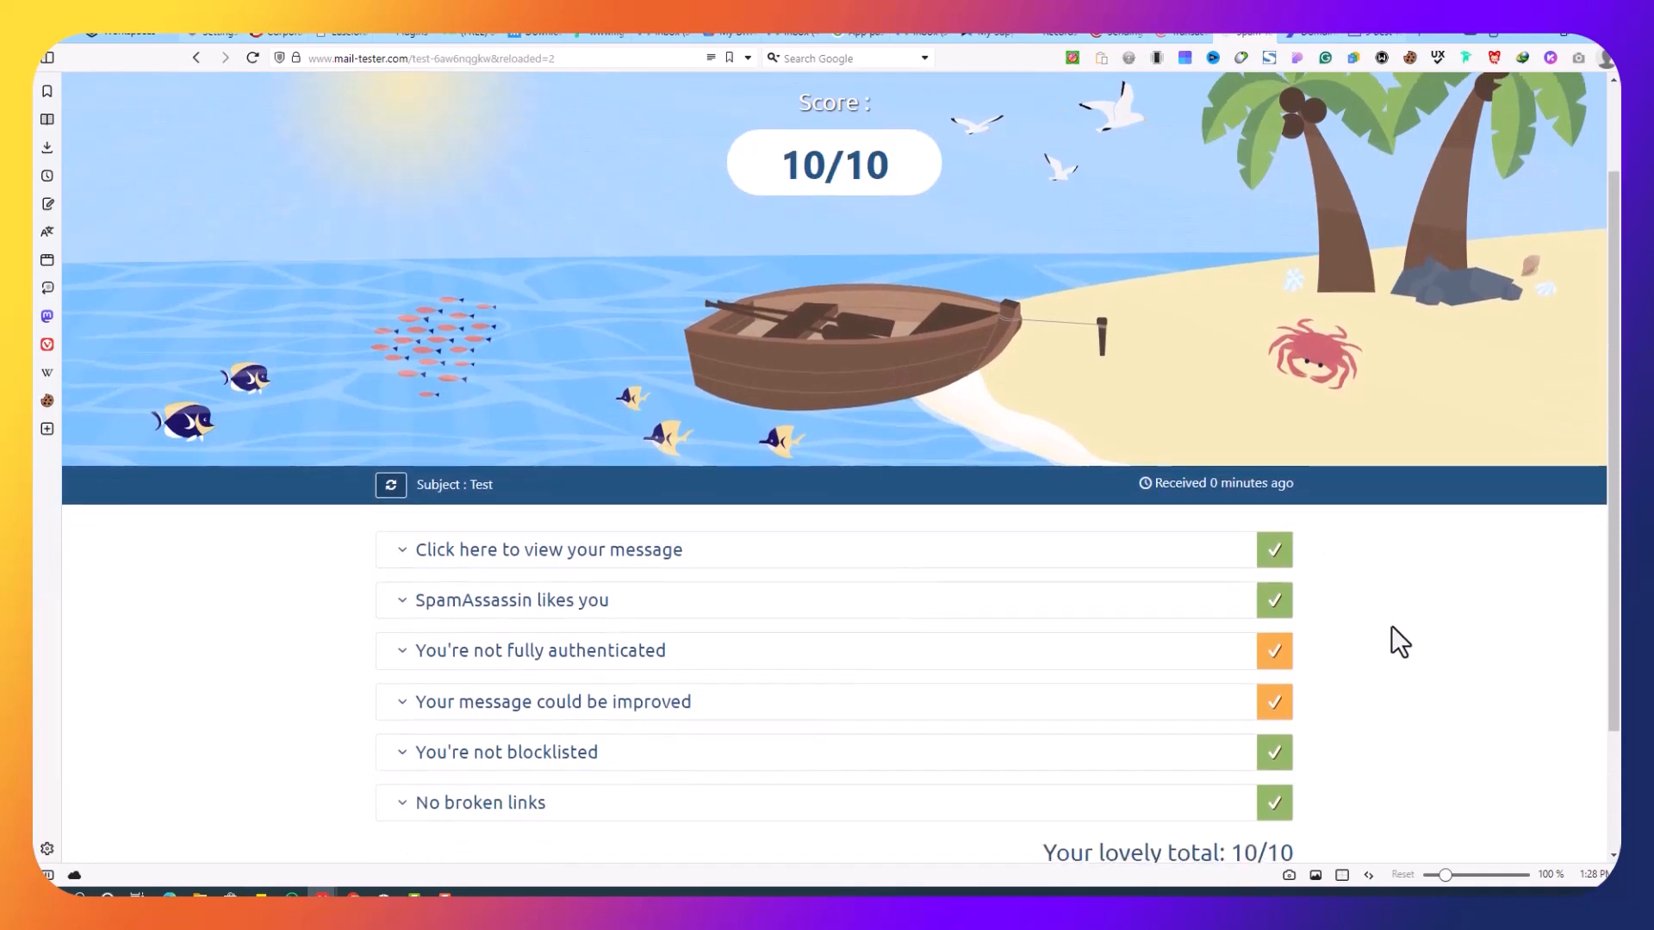
pyautogui.scroll(-2, 1381, 623)
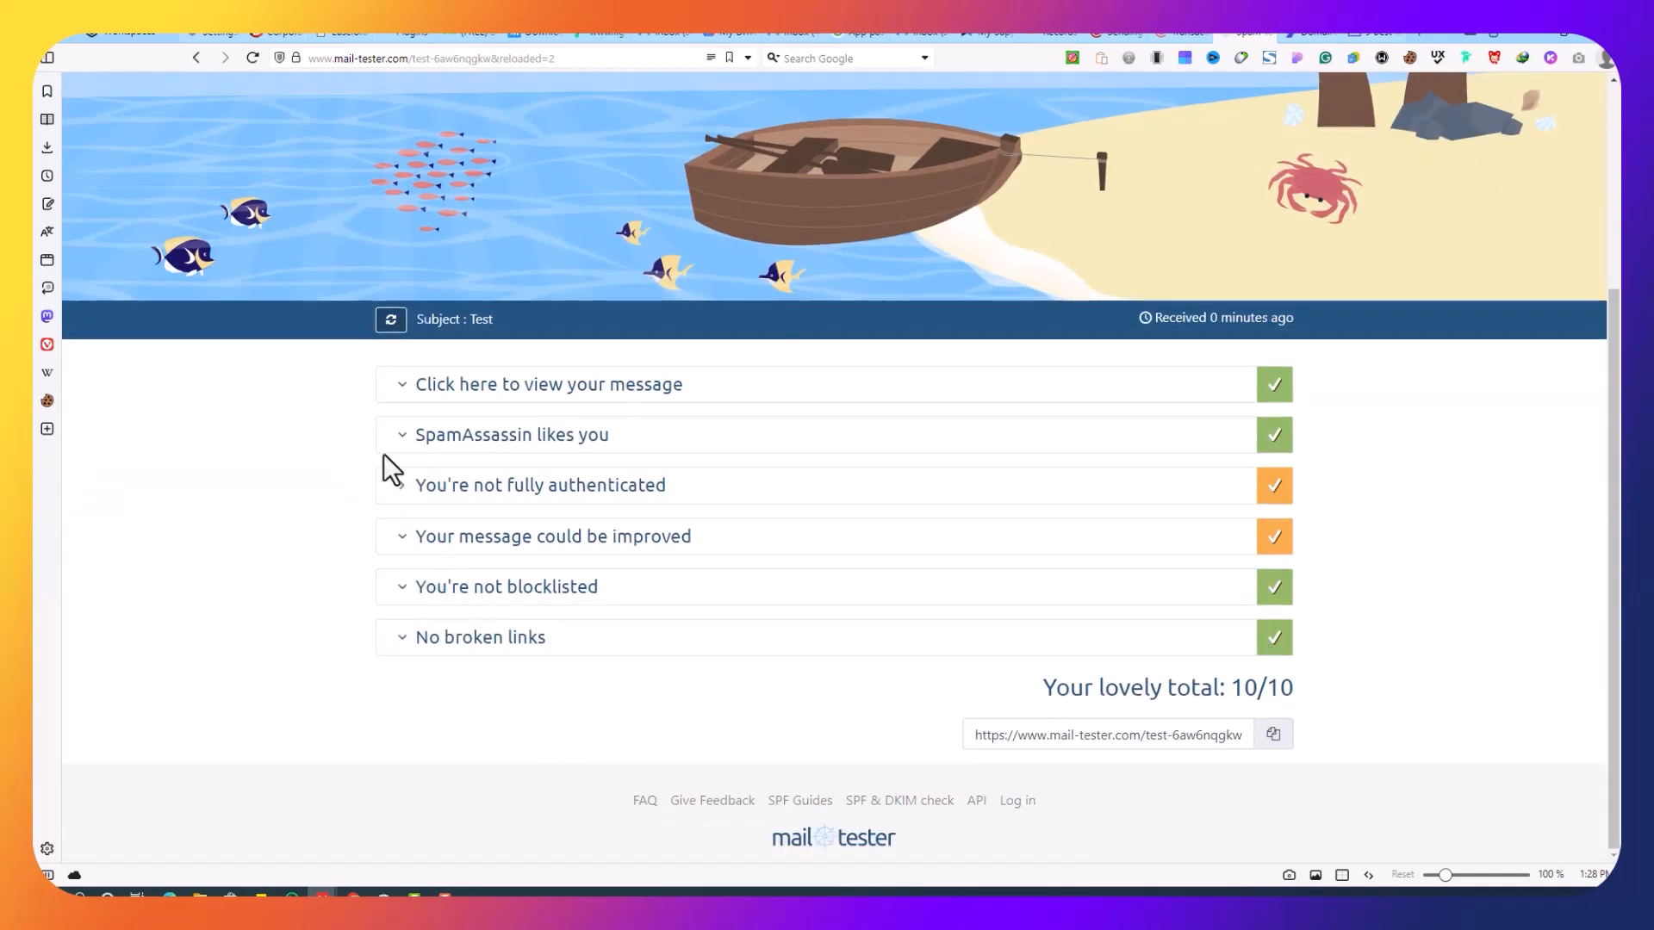
# Step: Expand and collapse the received message details and the SpamAssassin rules
pyautogui.click(402, 387)
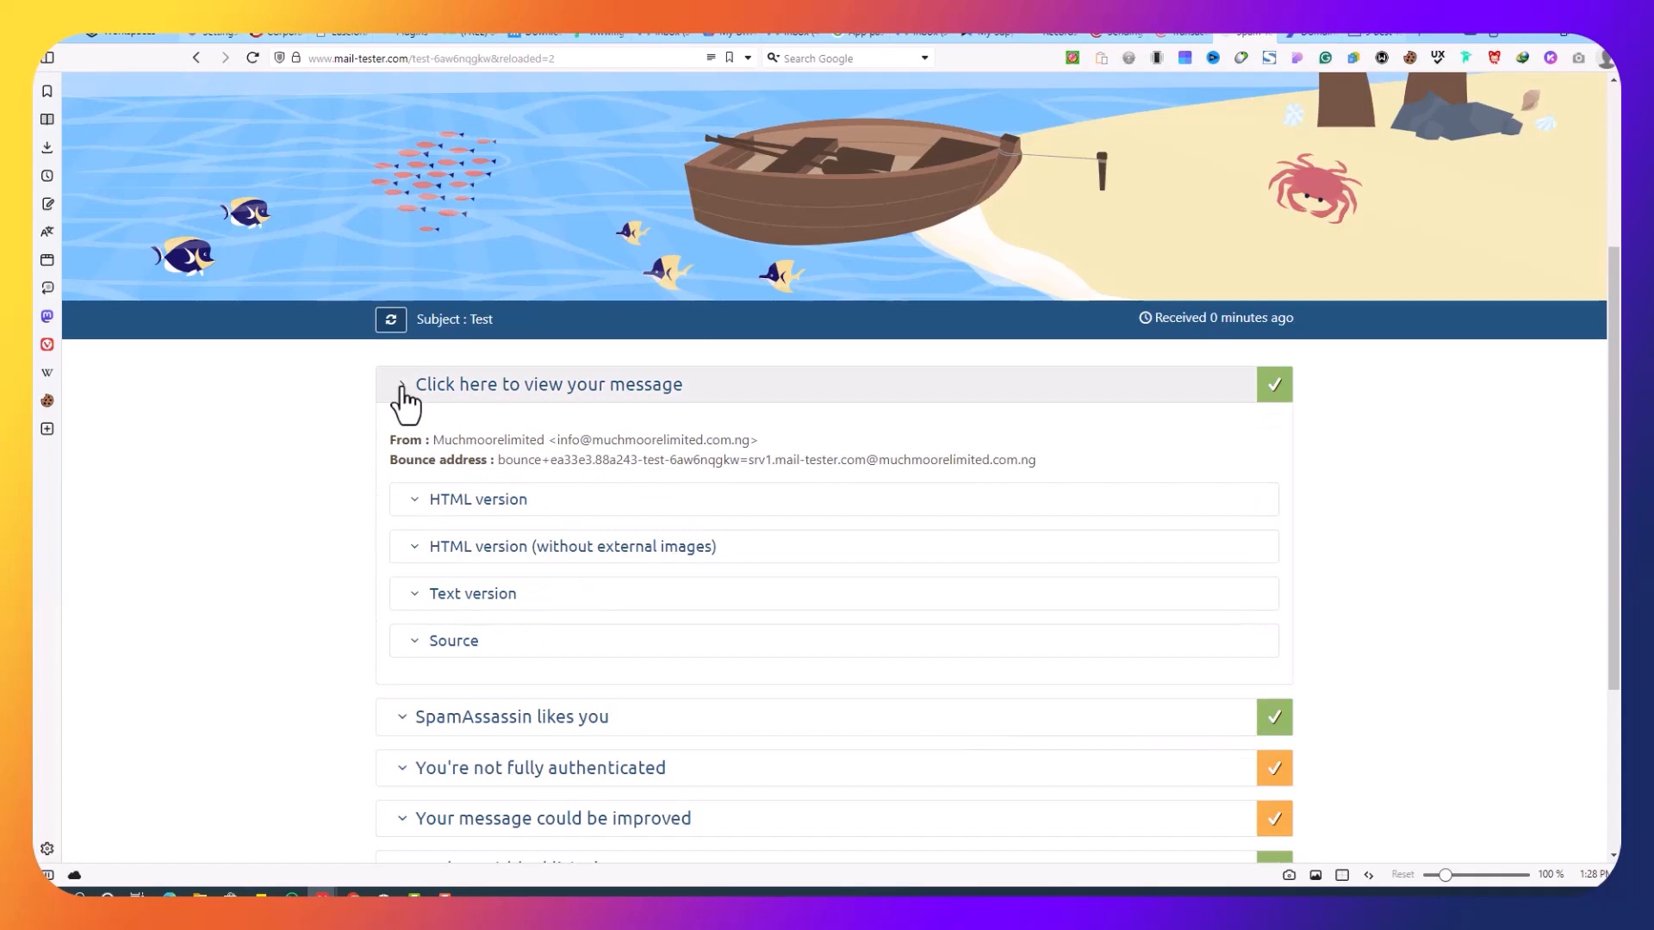
pyautogui.click(401, 387)
pyautogui.click(402, 435)
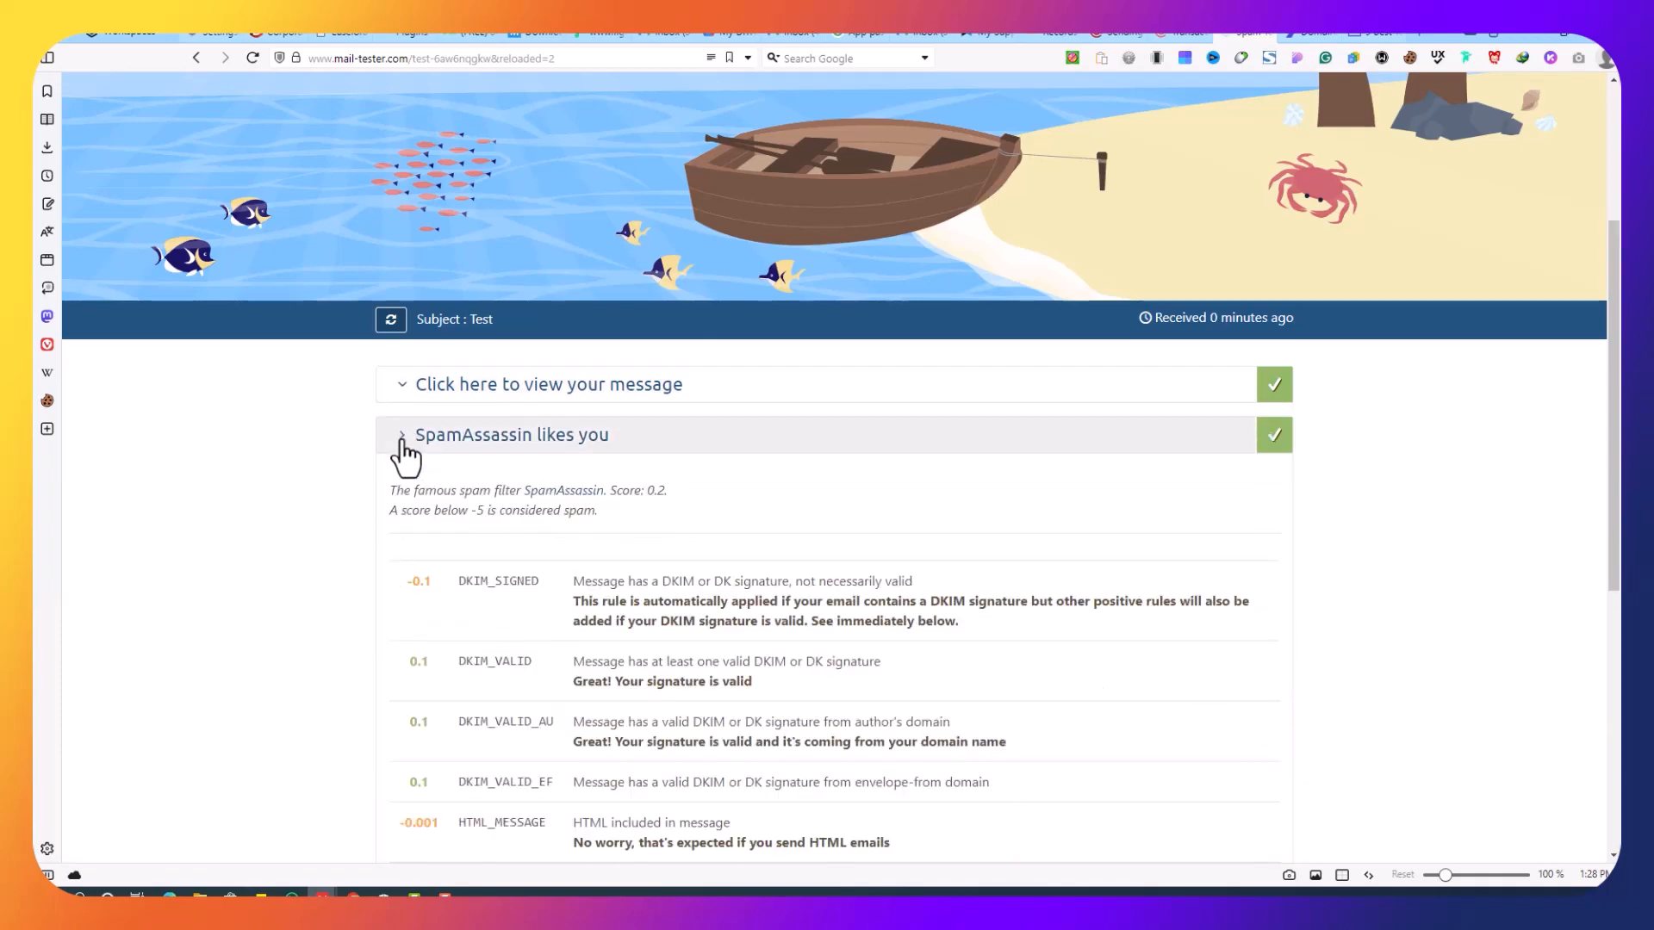
pyautogui.click(401, 438)
pyautogui.scroll(3, 603, 461)
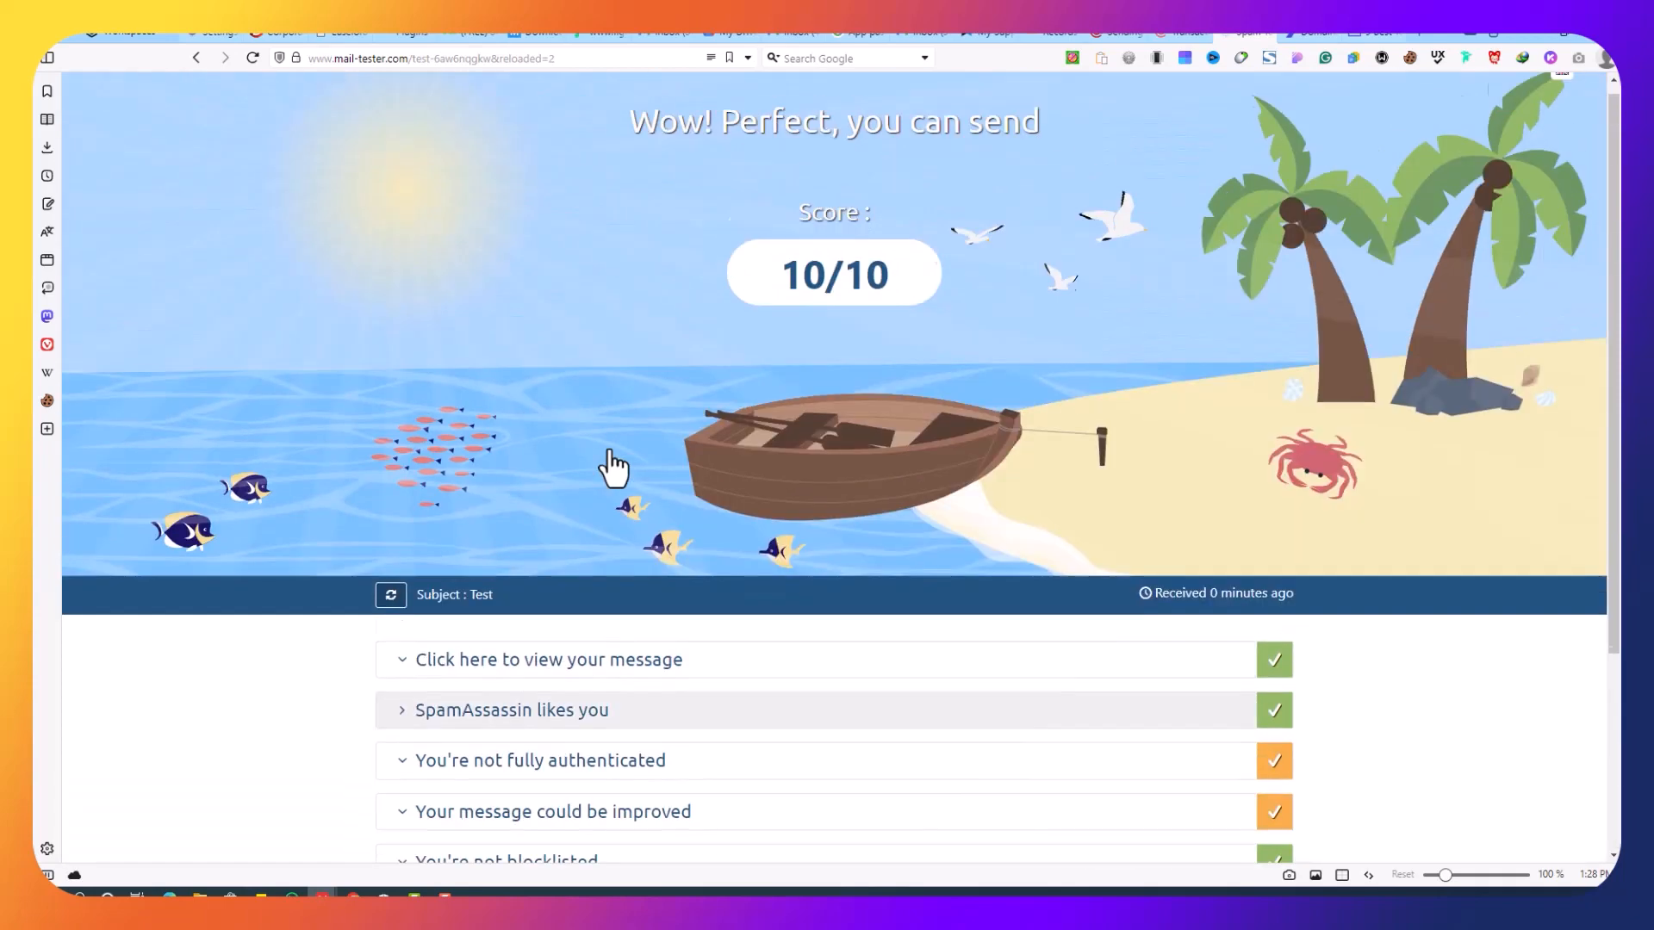
pyautogui.scroll(-3, 638, 461)
pyautogui.scroll(3, 731, 274)
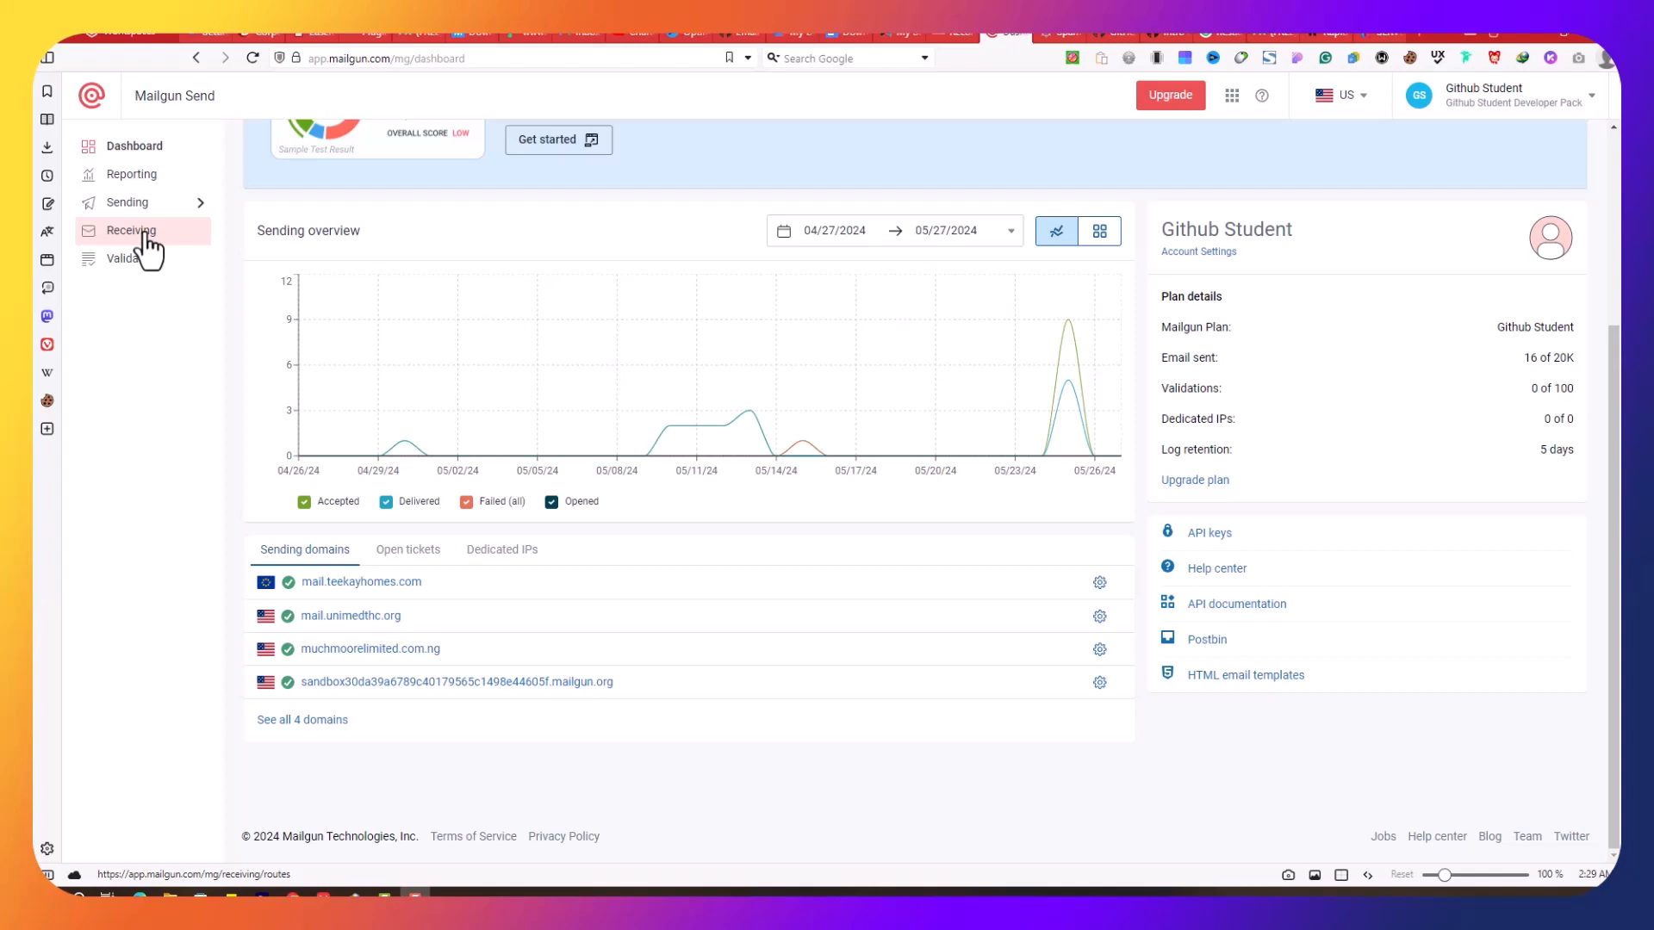
# Step: Open the HestiaCP webmail-fix video in a new tab from YouTube Studio, review it, then close it
pyautogui.click(626, 35)
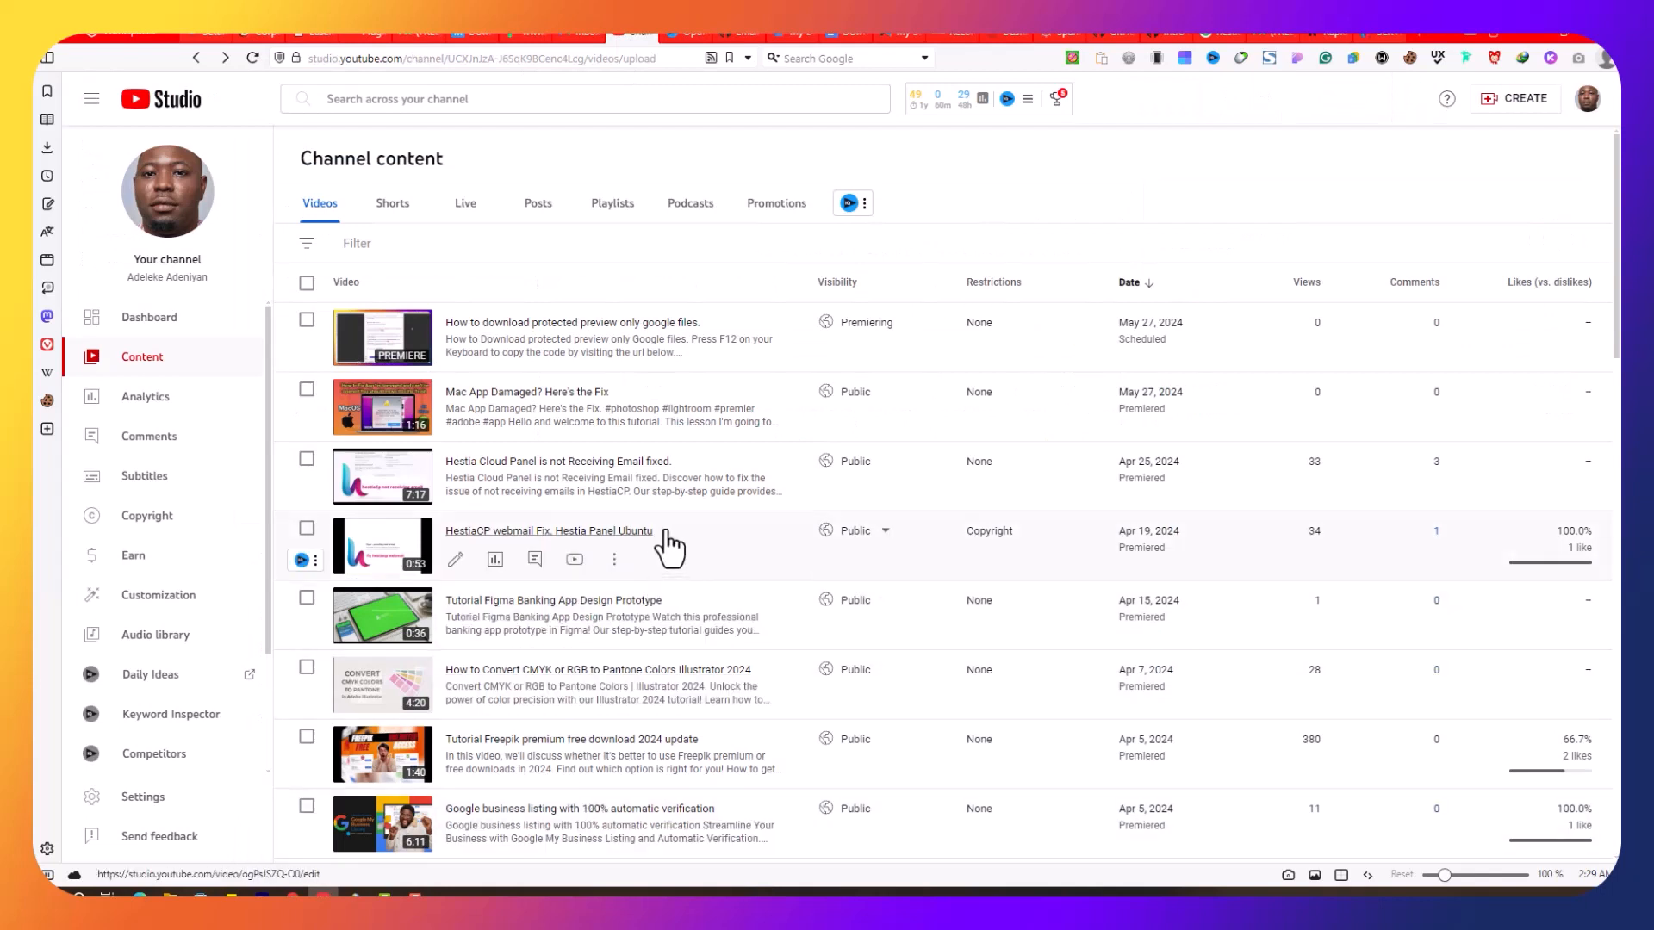
pyautogui.rightClick(622, 478)
pyautogui.click(728, 101)
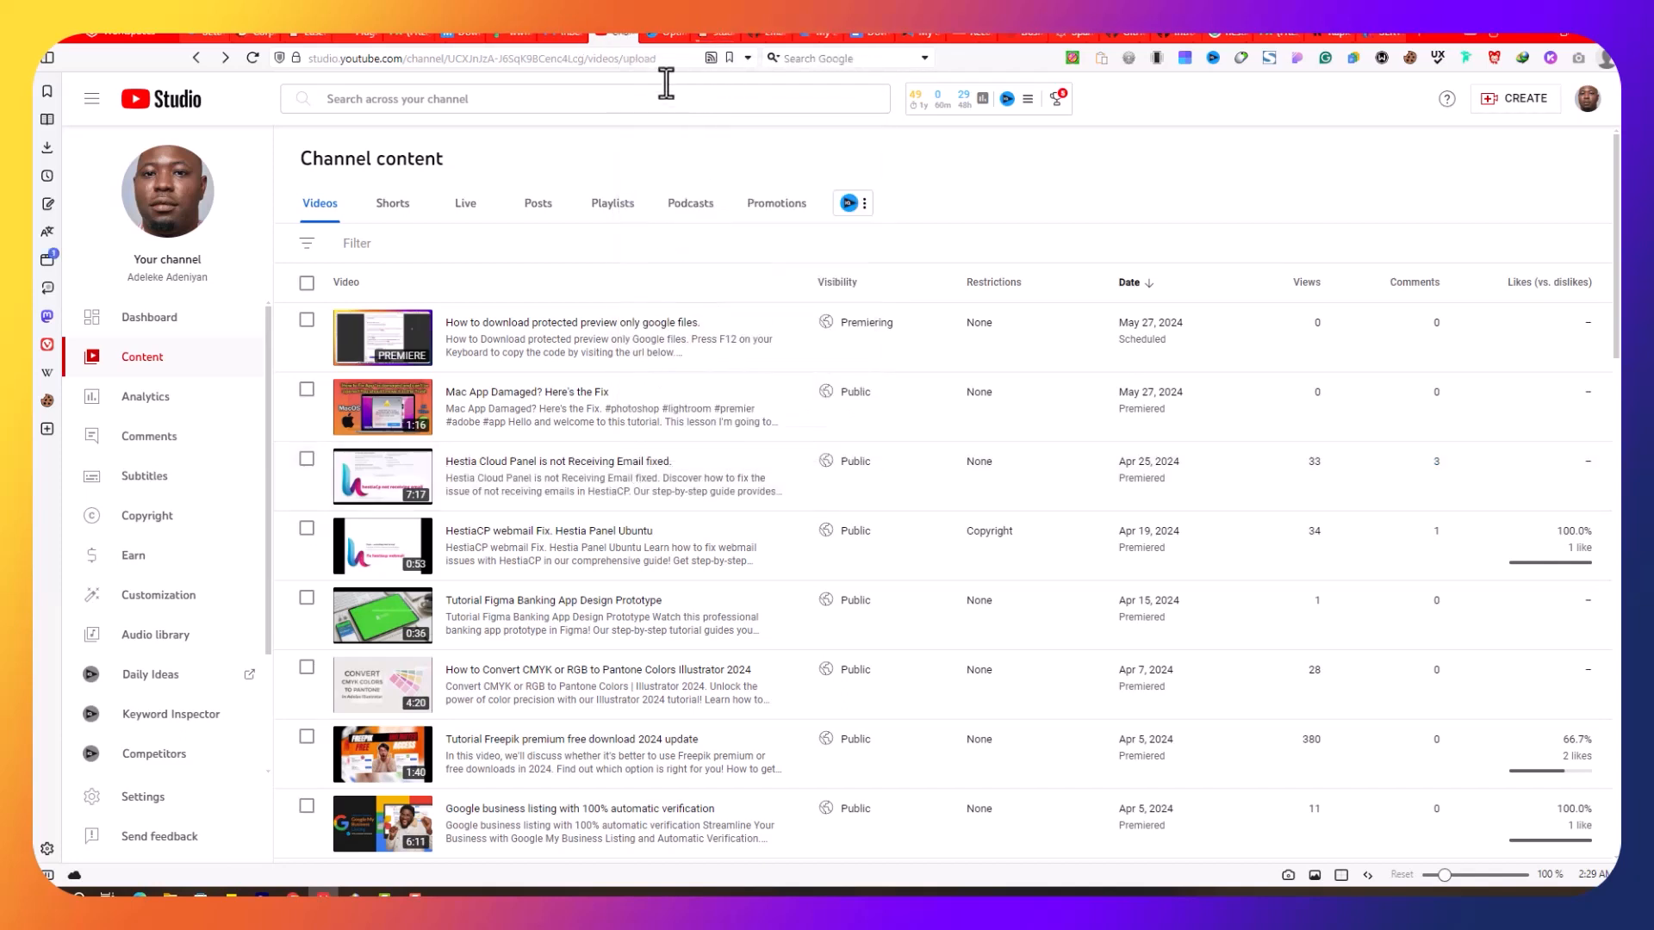
pyautogui.click(715, 33)
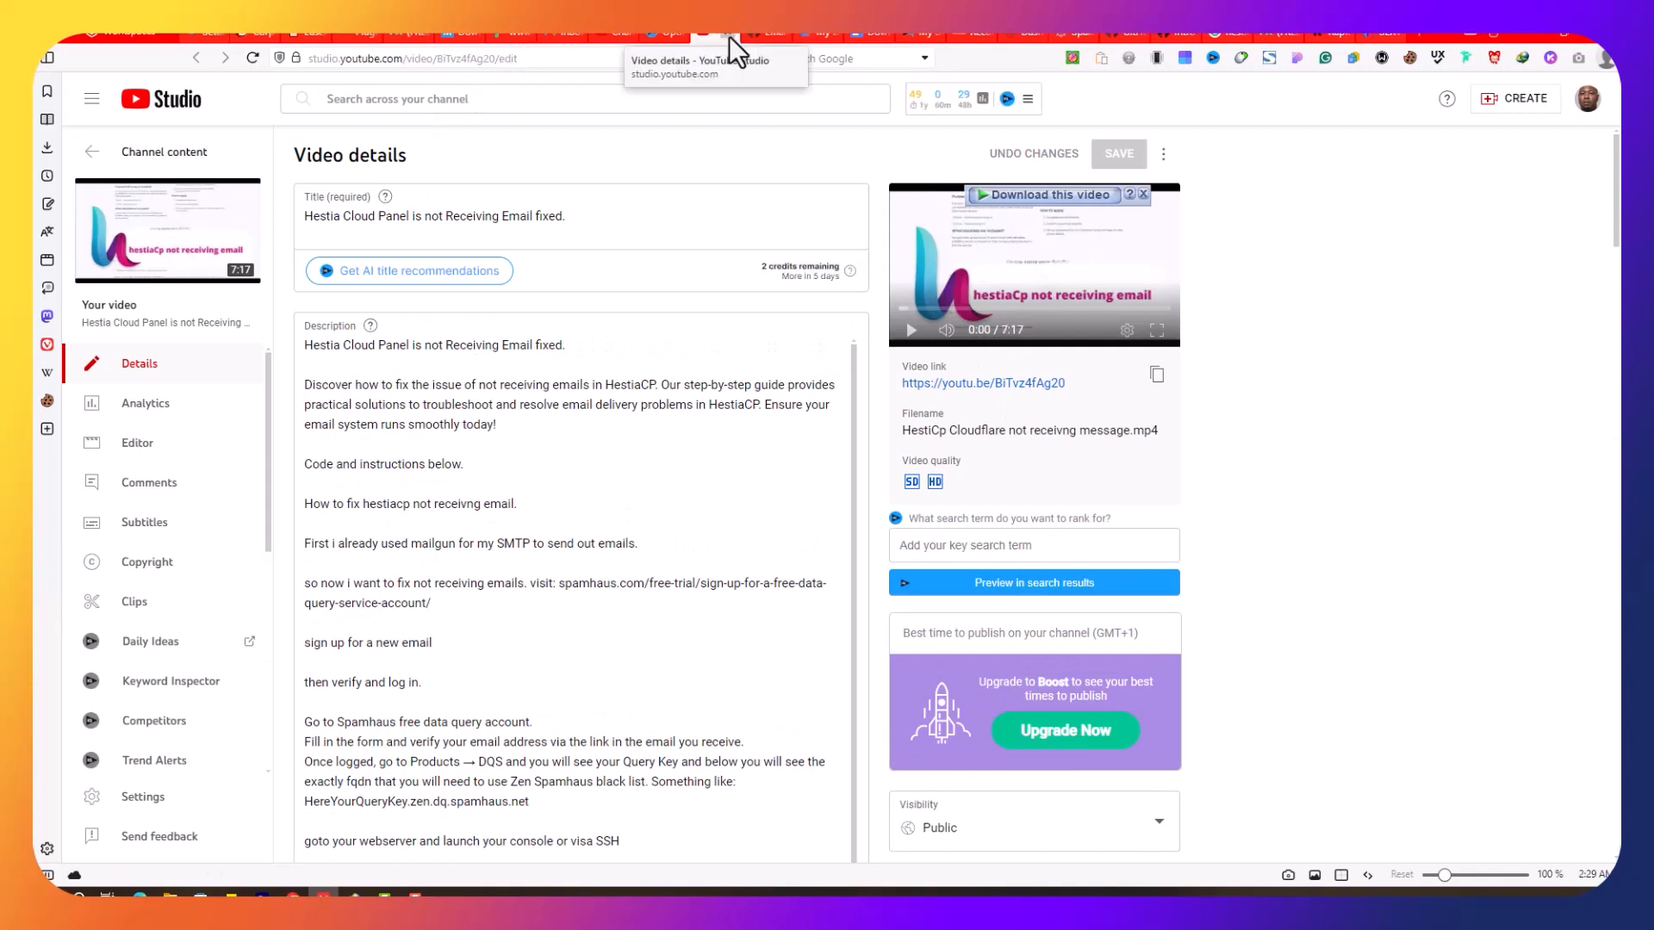
pyautogui.click(728, 36)
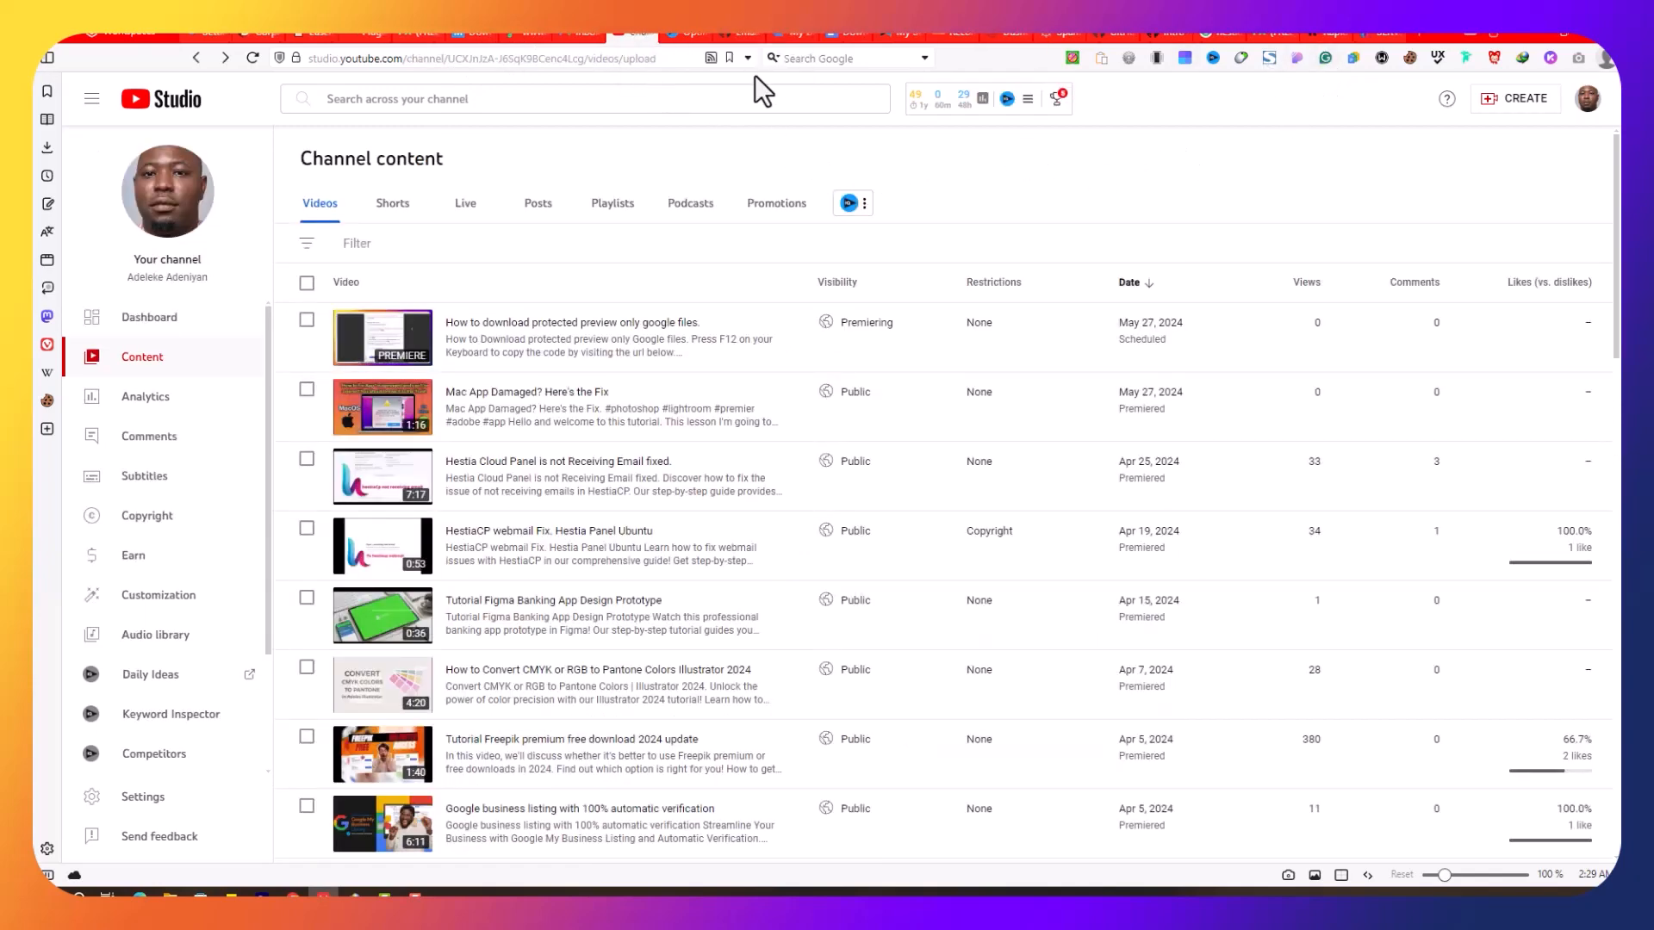
pyautogui.click(1007, 33)
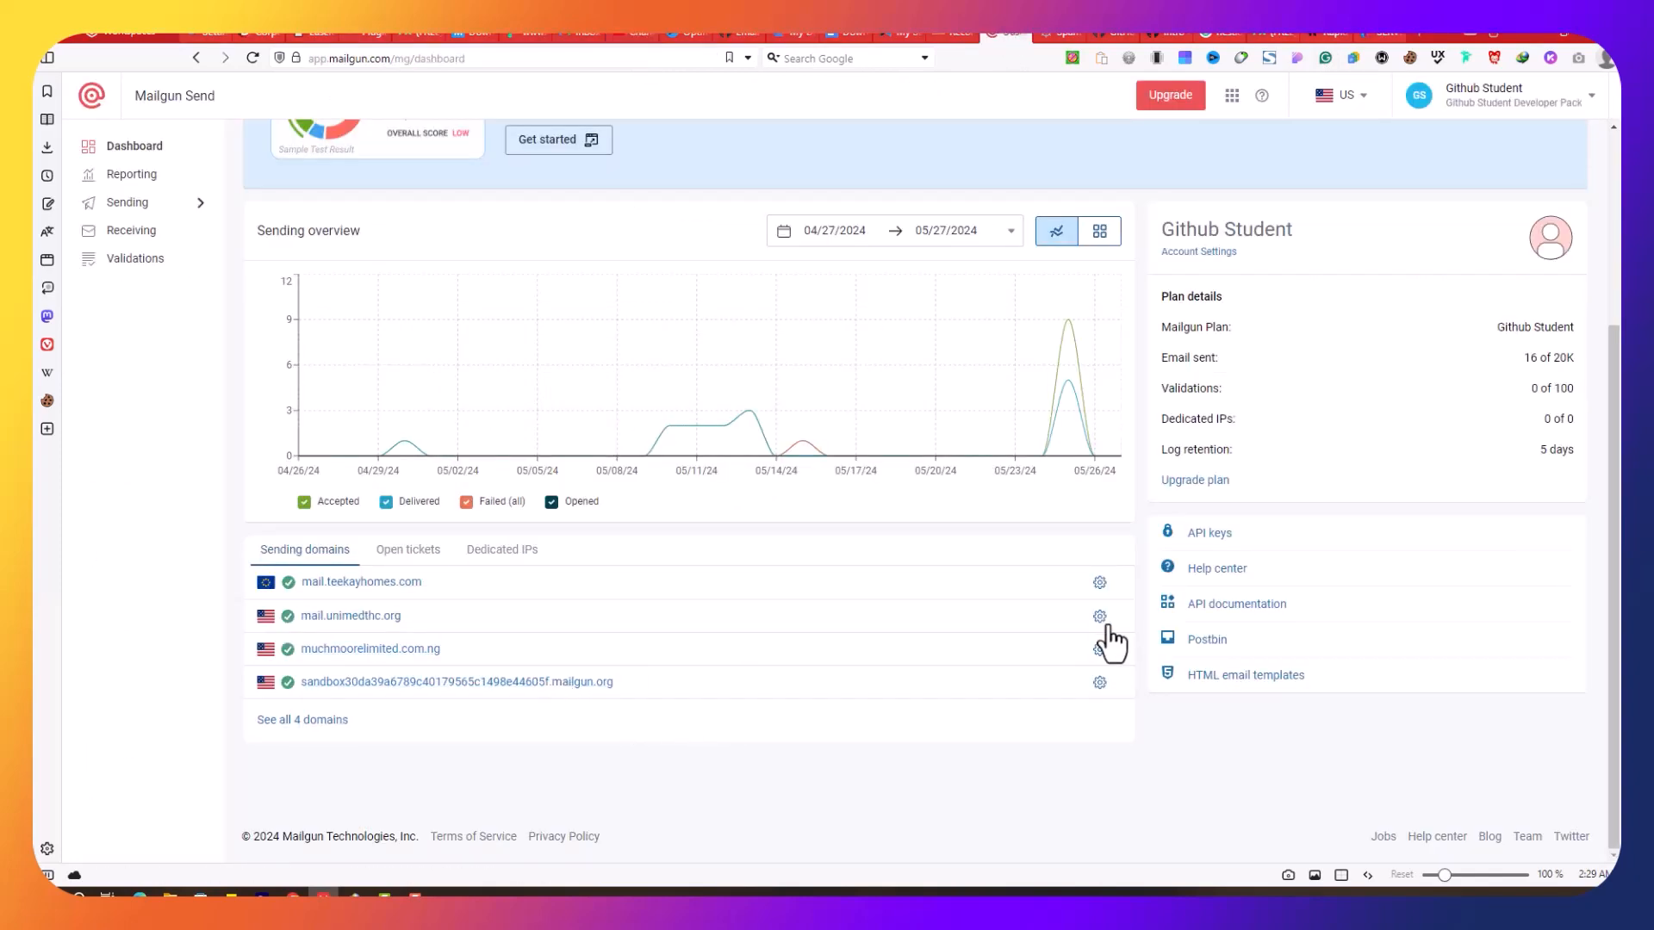
# Step: Go to Mailgun's Sending Domains list
pyautogui.scroll(3, 1491, 284)
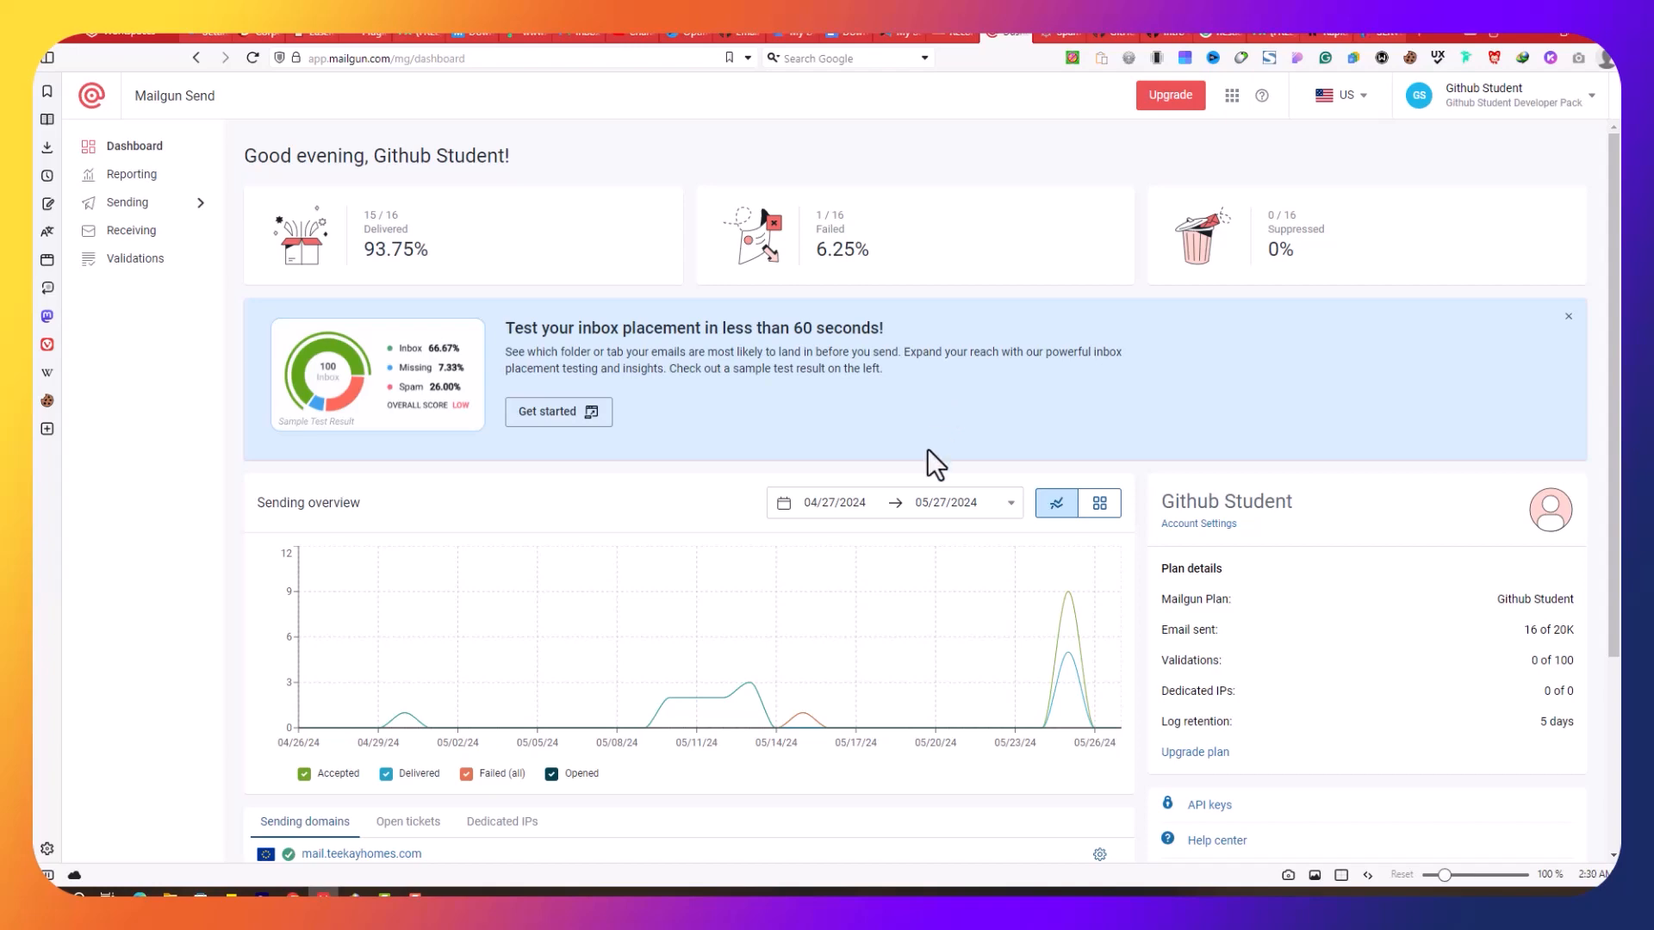
pyautogui.scroll(-3, 927, 448)
pyautogui.scroll(2, 965, 456)
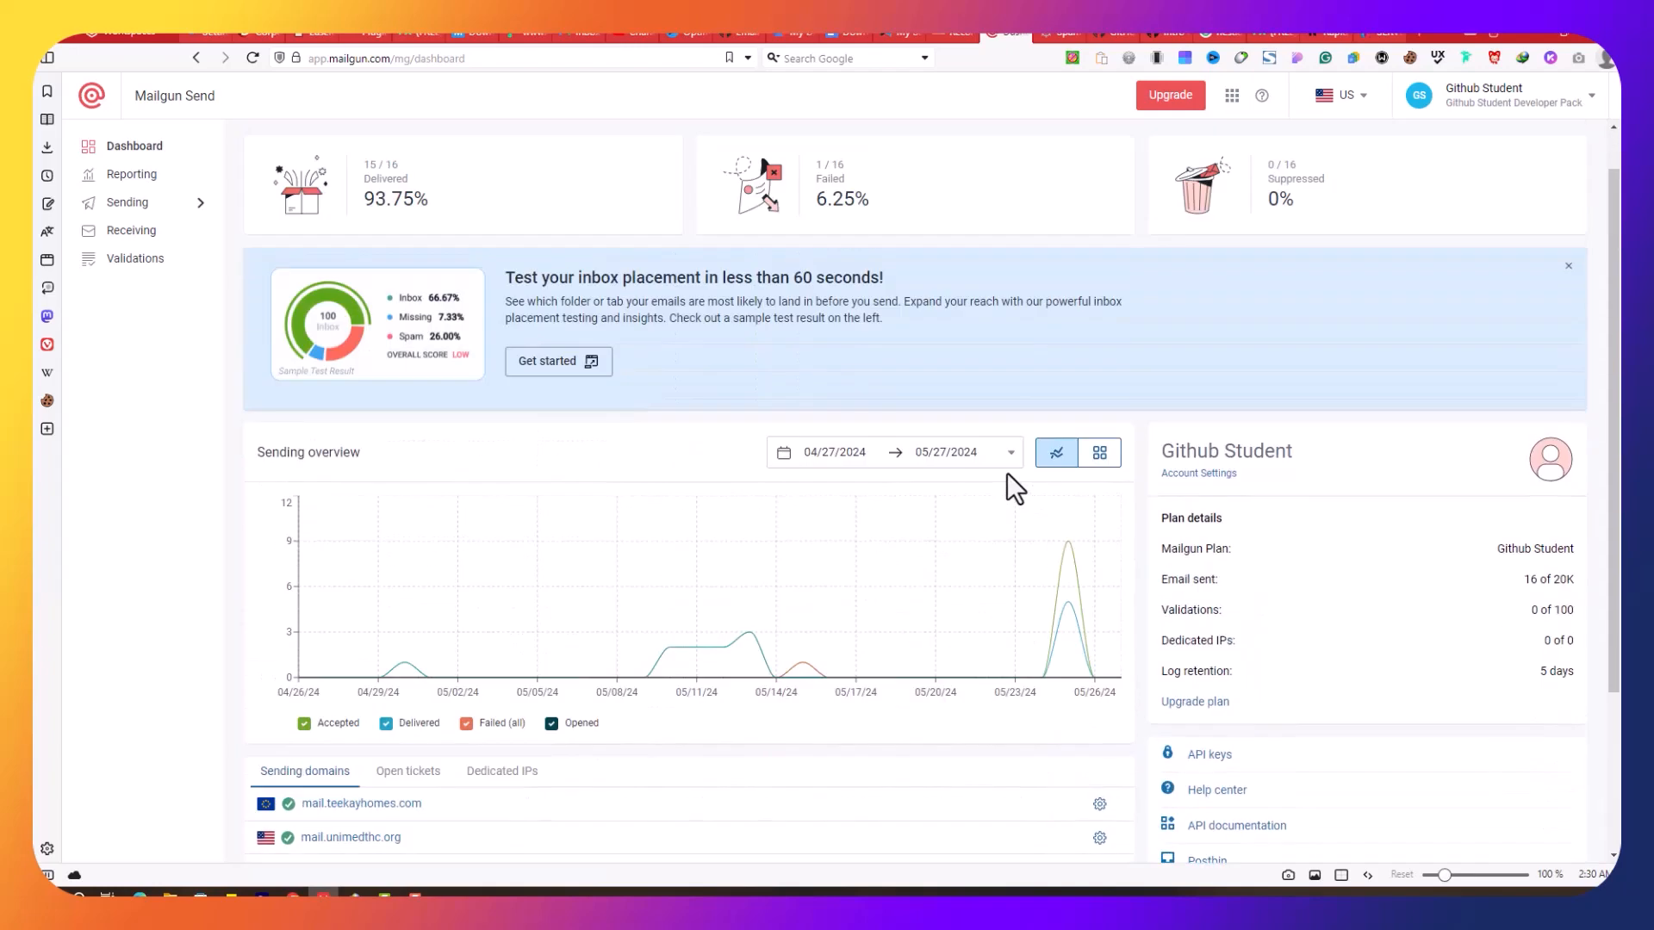
pyautogui.scroll(1, 1008, 476)
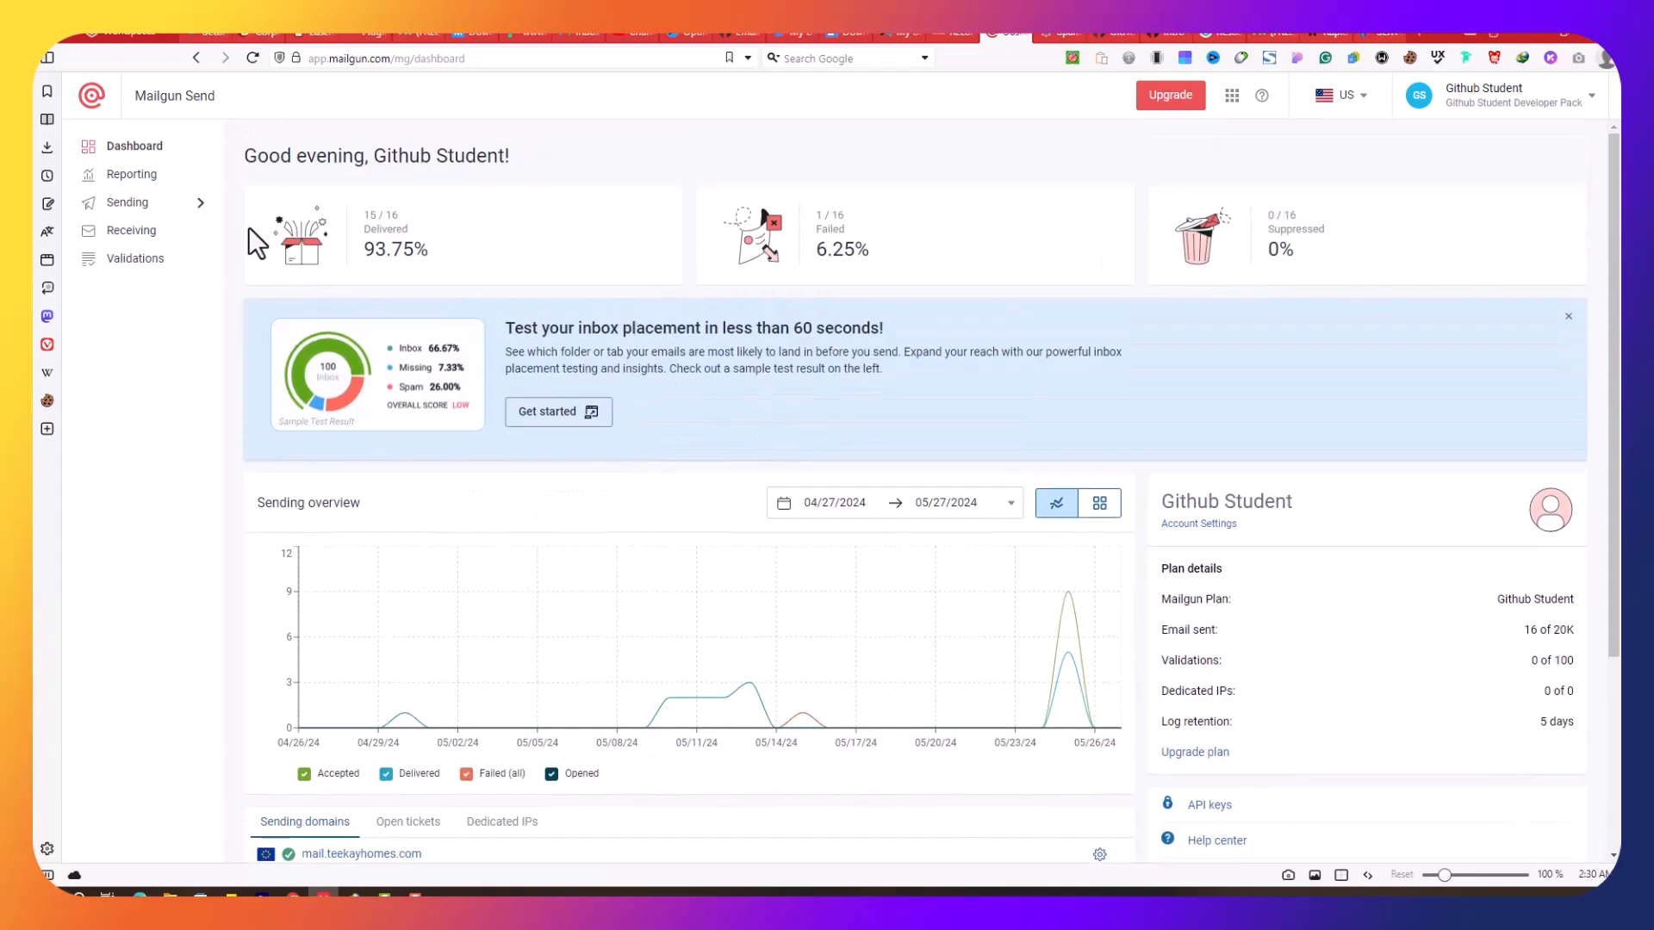
pyautogui.click(151, 215)
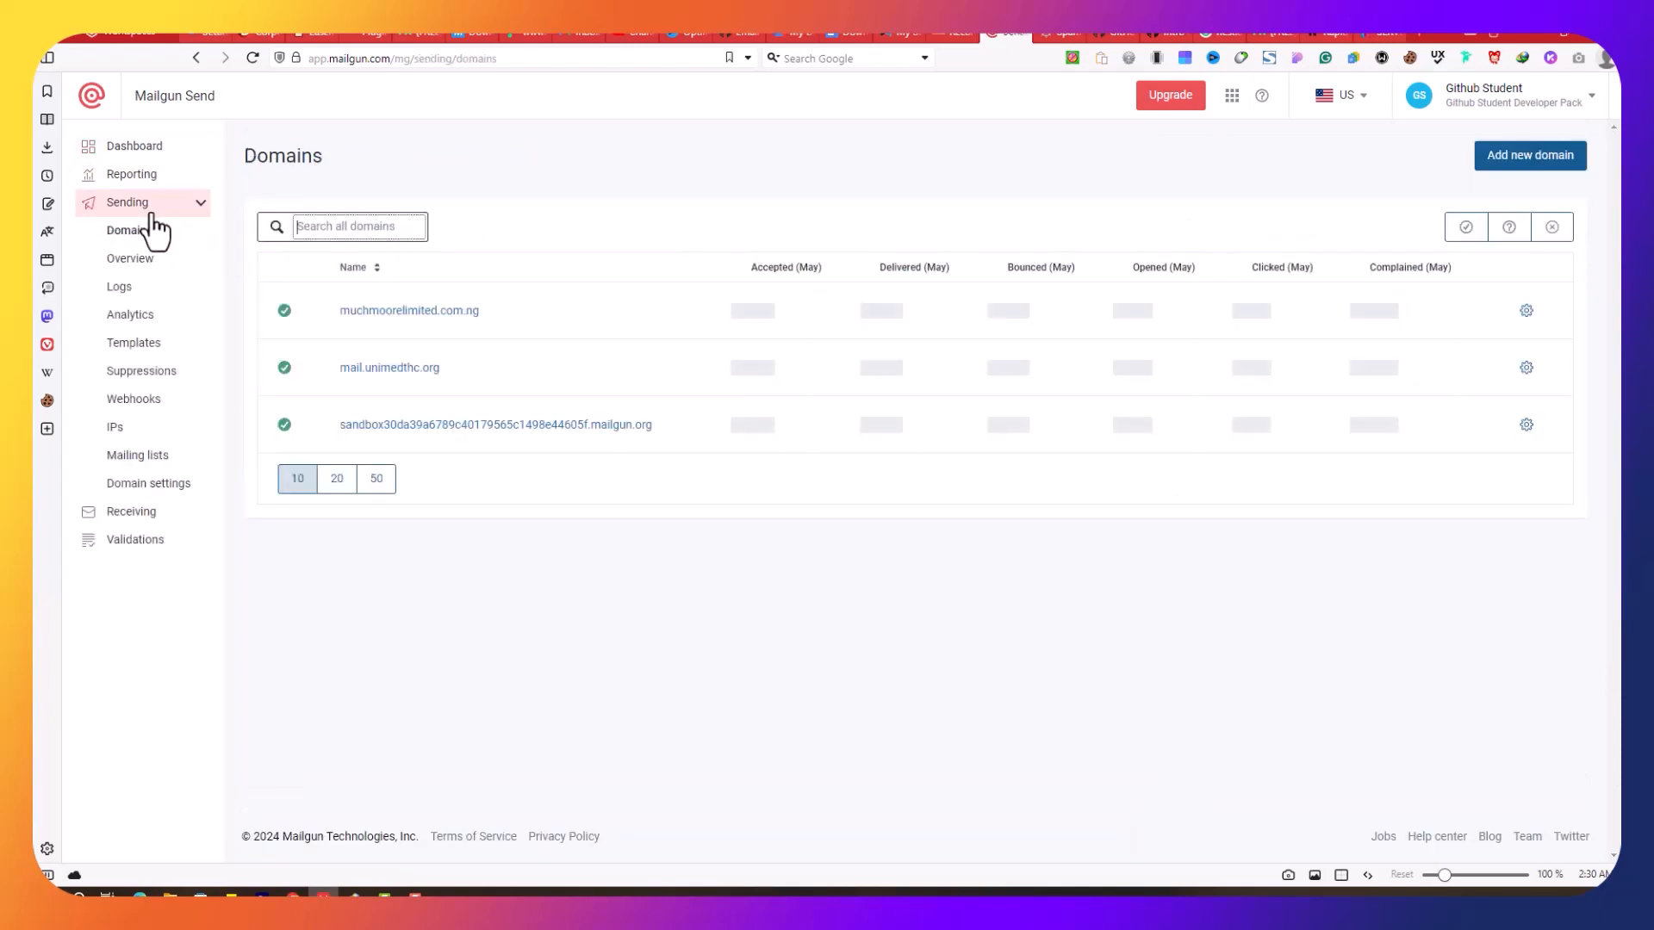
# Step: Preview the Add new domain form and its DKIM key length options, then go back without adding
pyautogui.click(1540, 159)
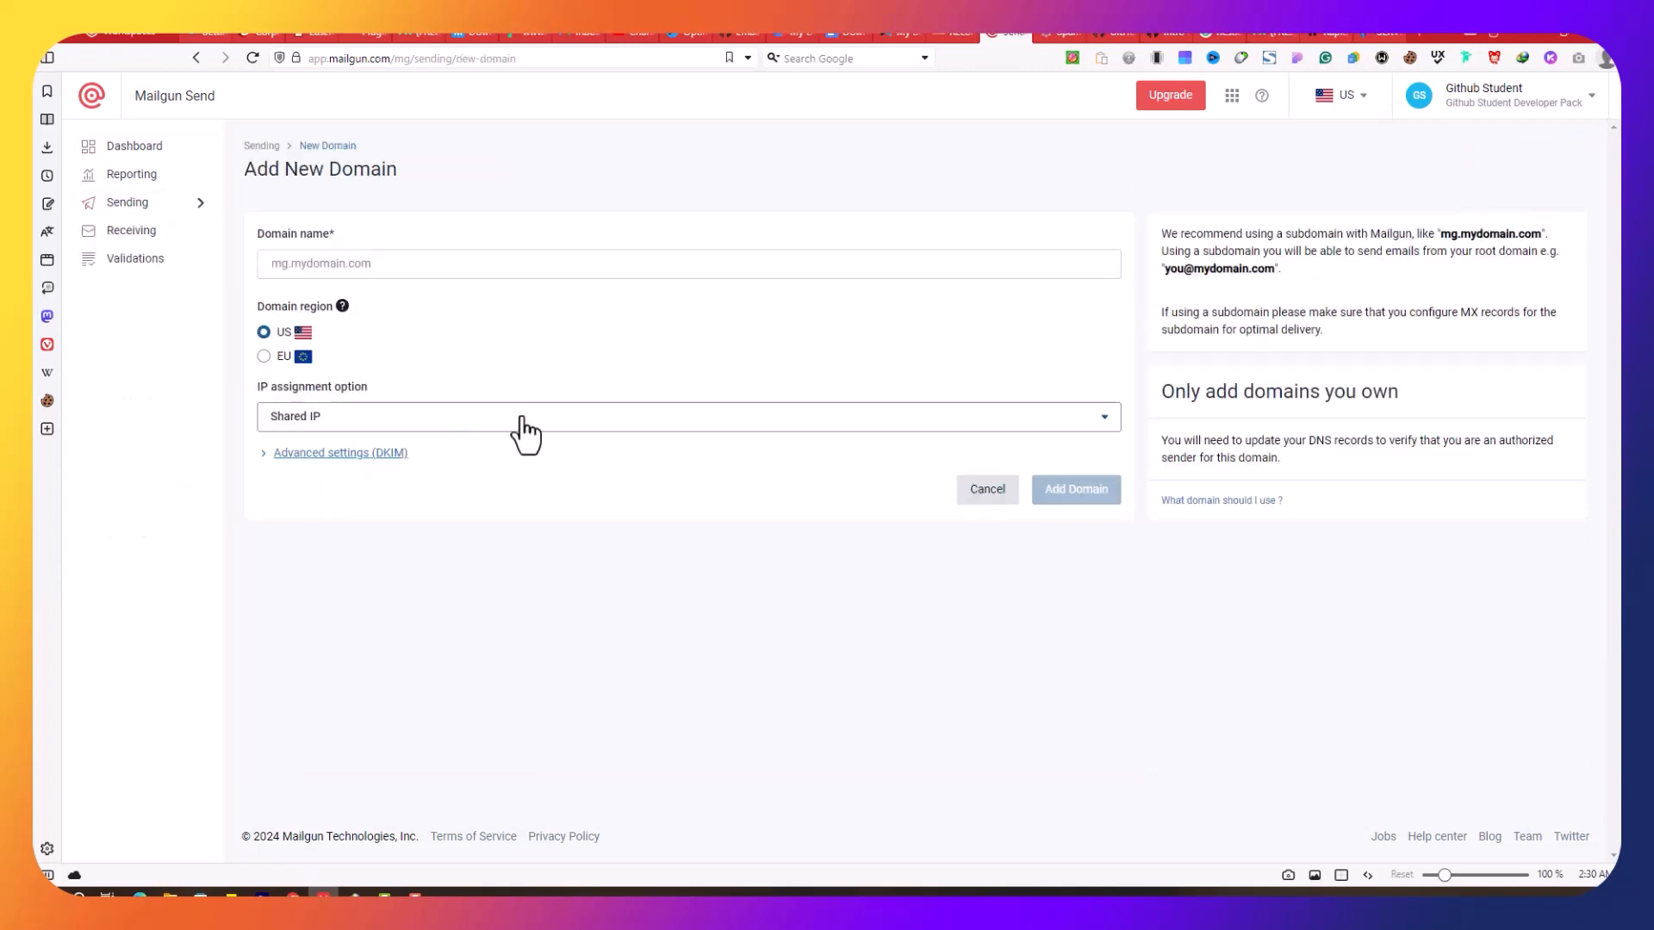
pyautogui.click(389, 265)
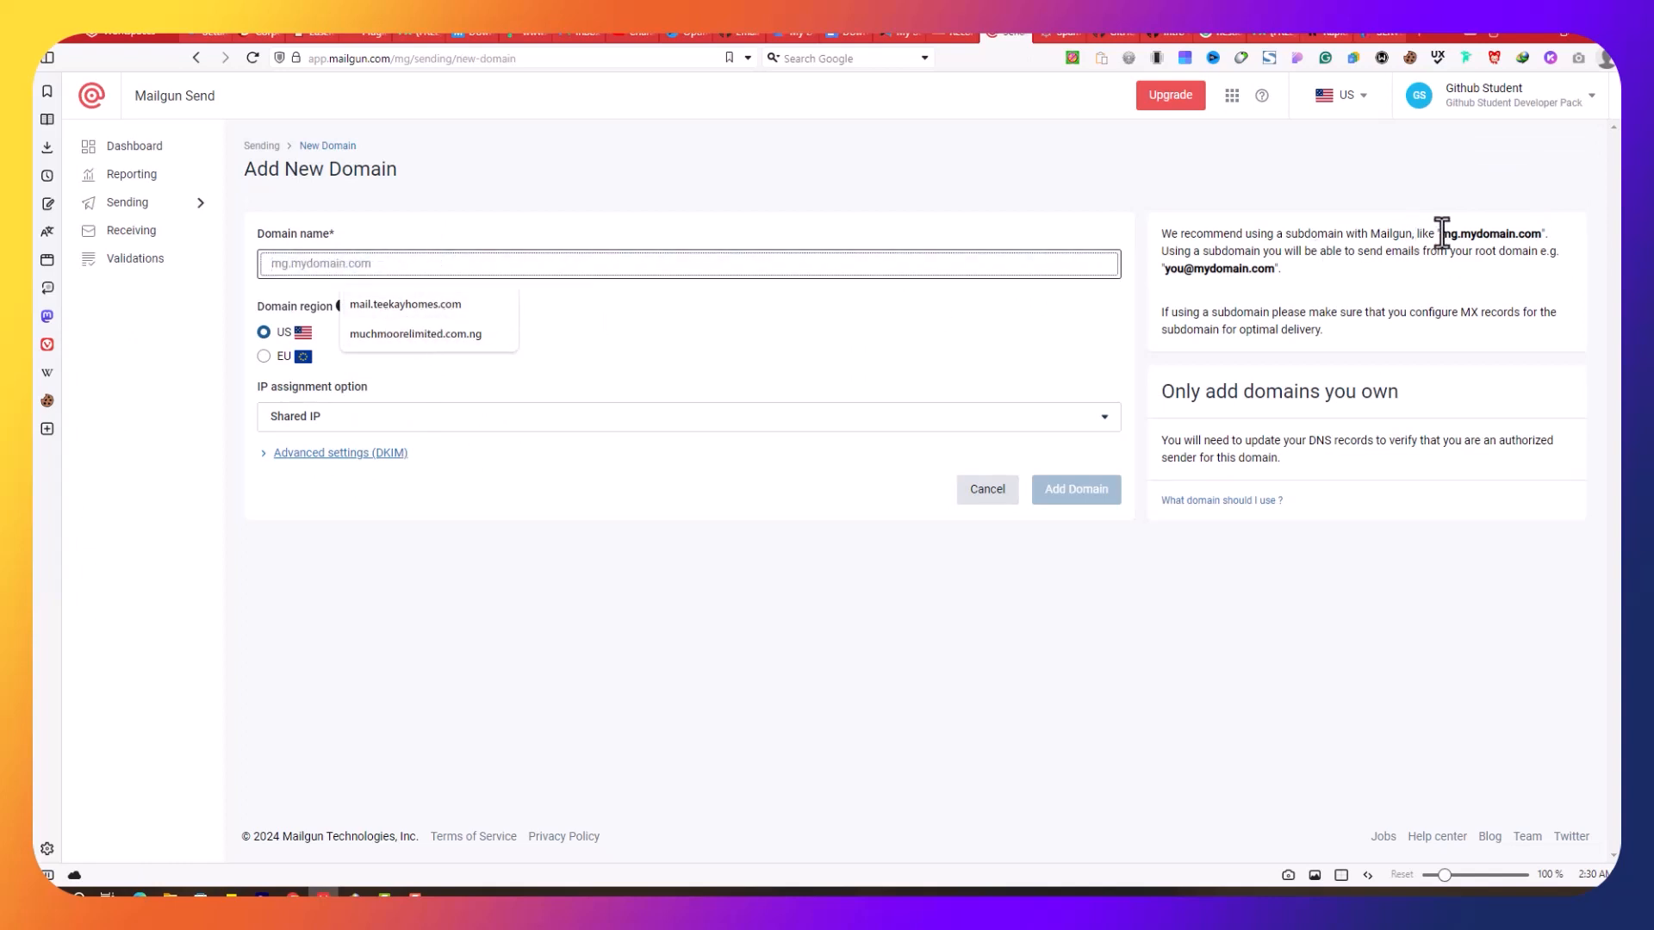
pyautogui.moveTo(1442, 233); pyautogui.dragTo(1523, 234)
pyautogui.click(805, 188)
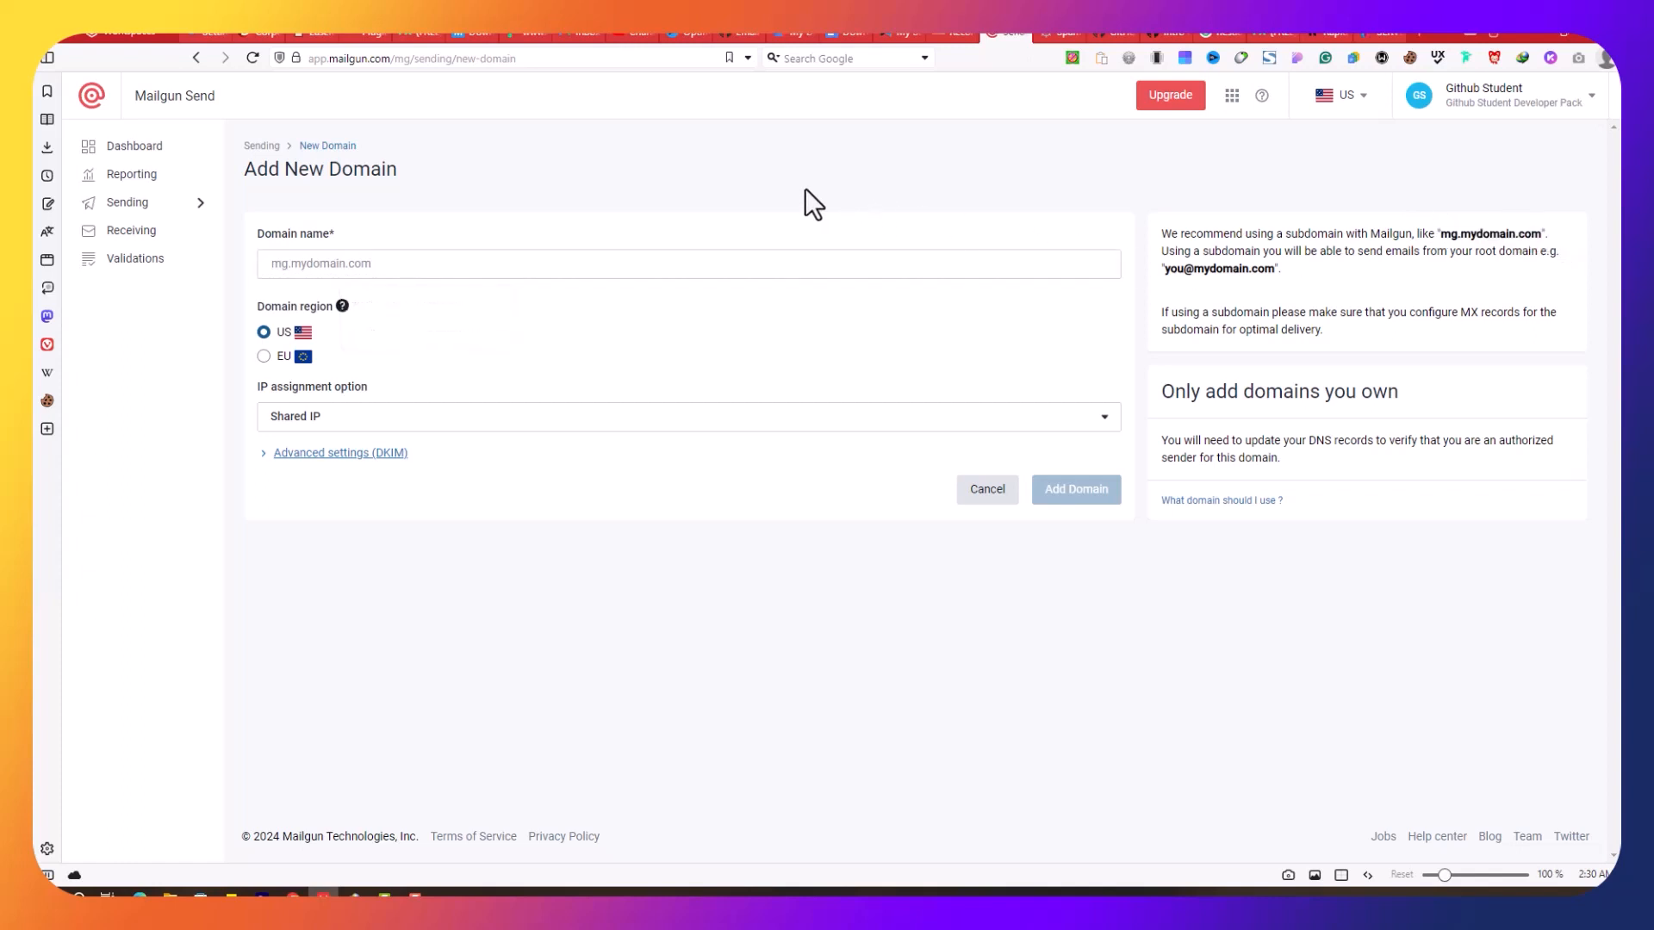
pyautogui.click(325, 267)
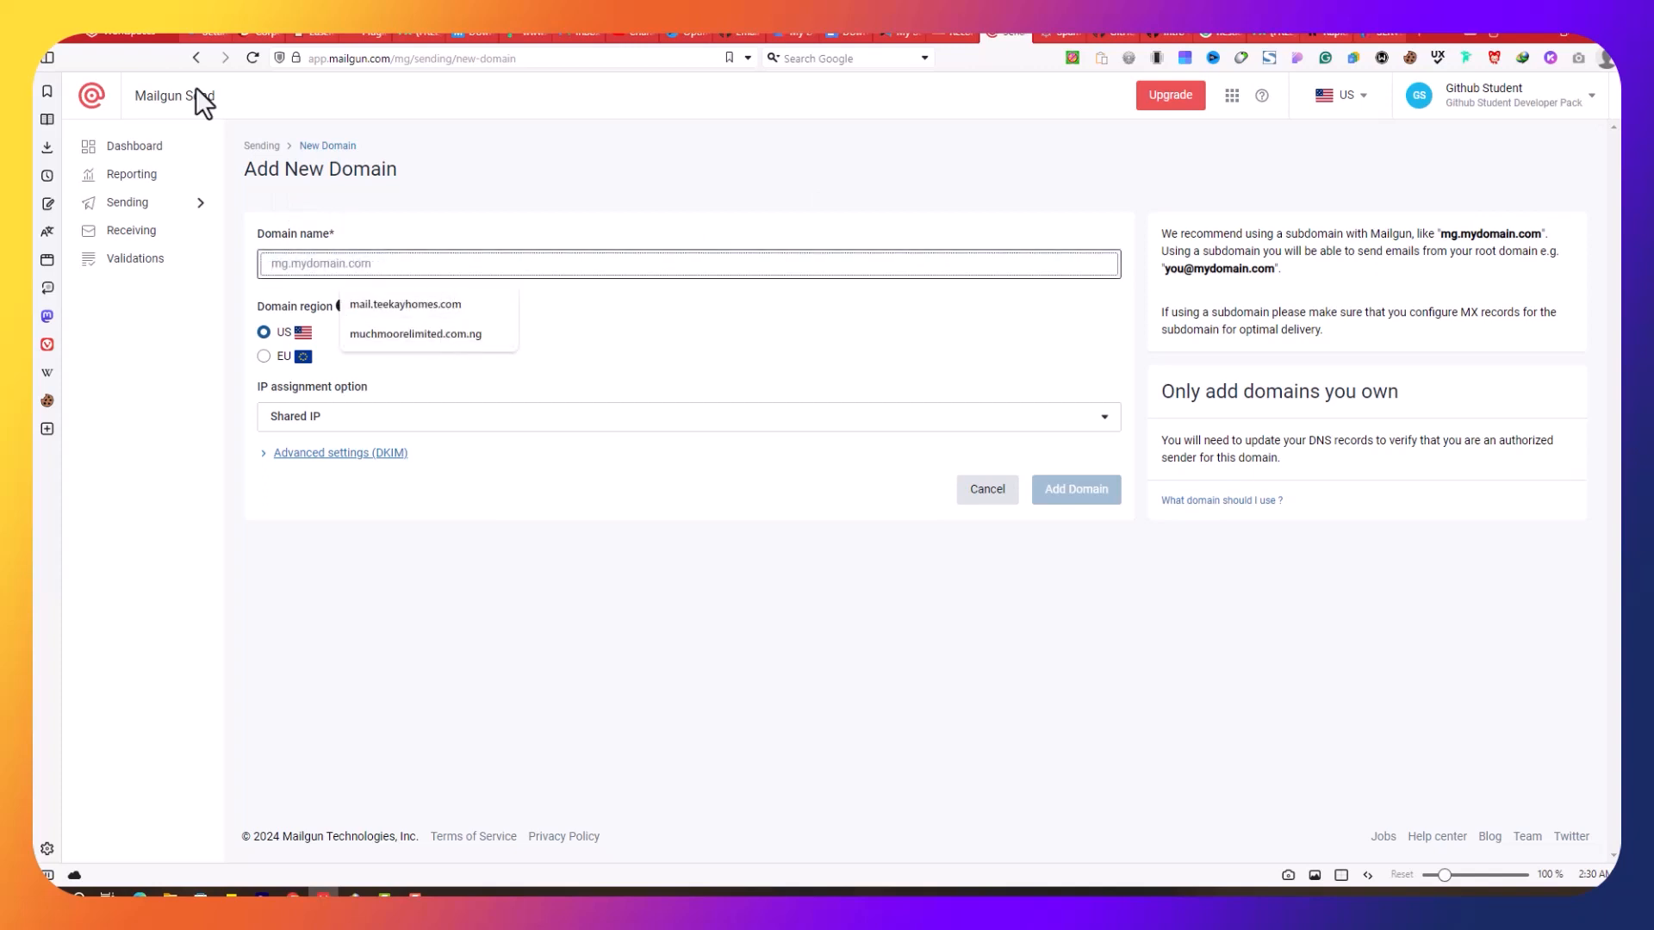
pyautogui.click(321, 453)
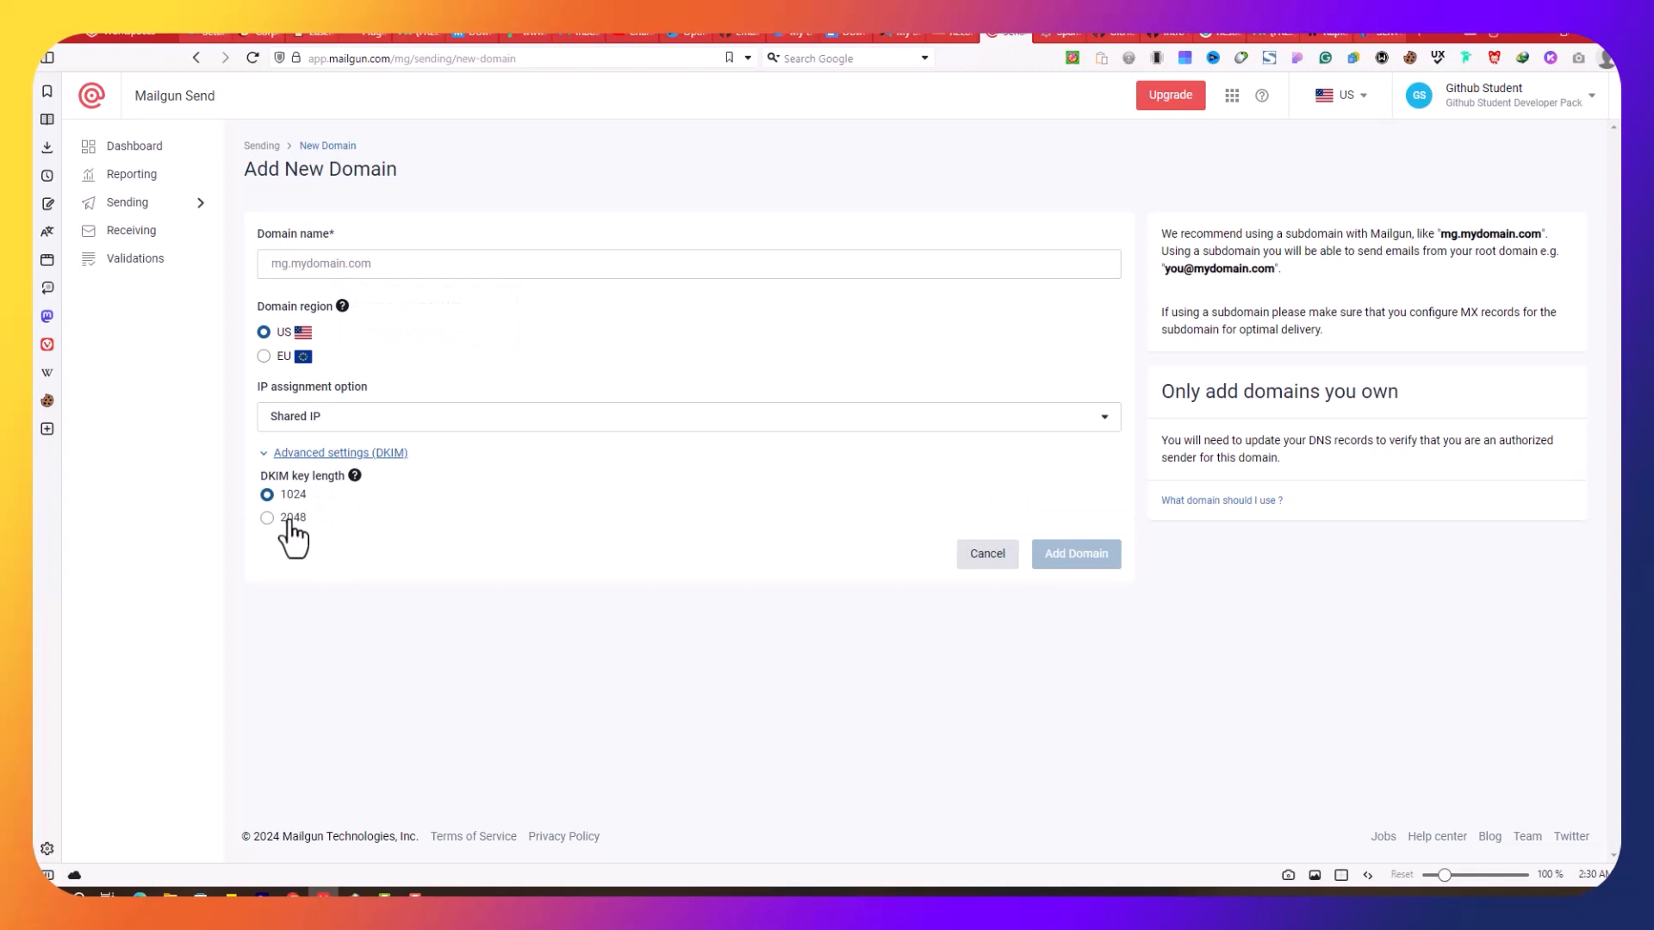
pyautogui.click(197, 58)
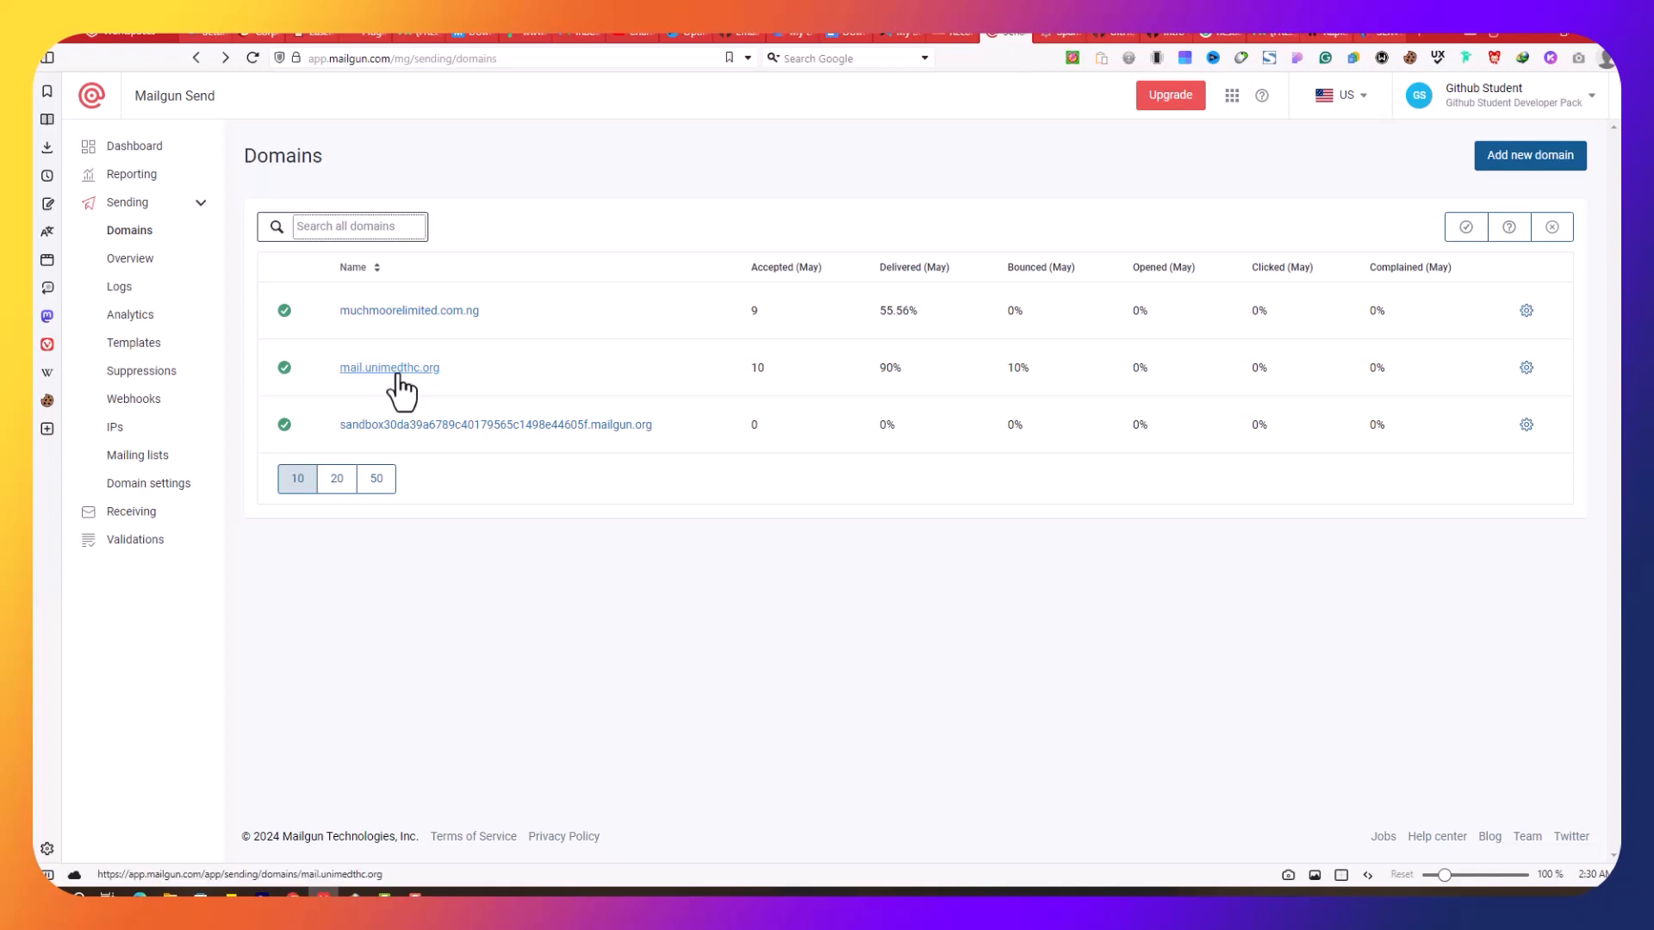
# Step: Review mail.unimedthc.org's SPF and DKIM records in Mailgun, then compare with Cloudflare's DNS entries
pyautogui.click(1526, 367)
pyautogui.click(1424, 495)
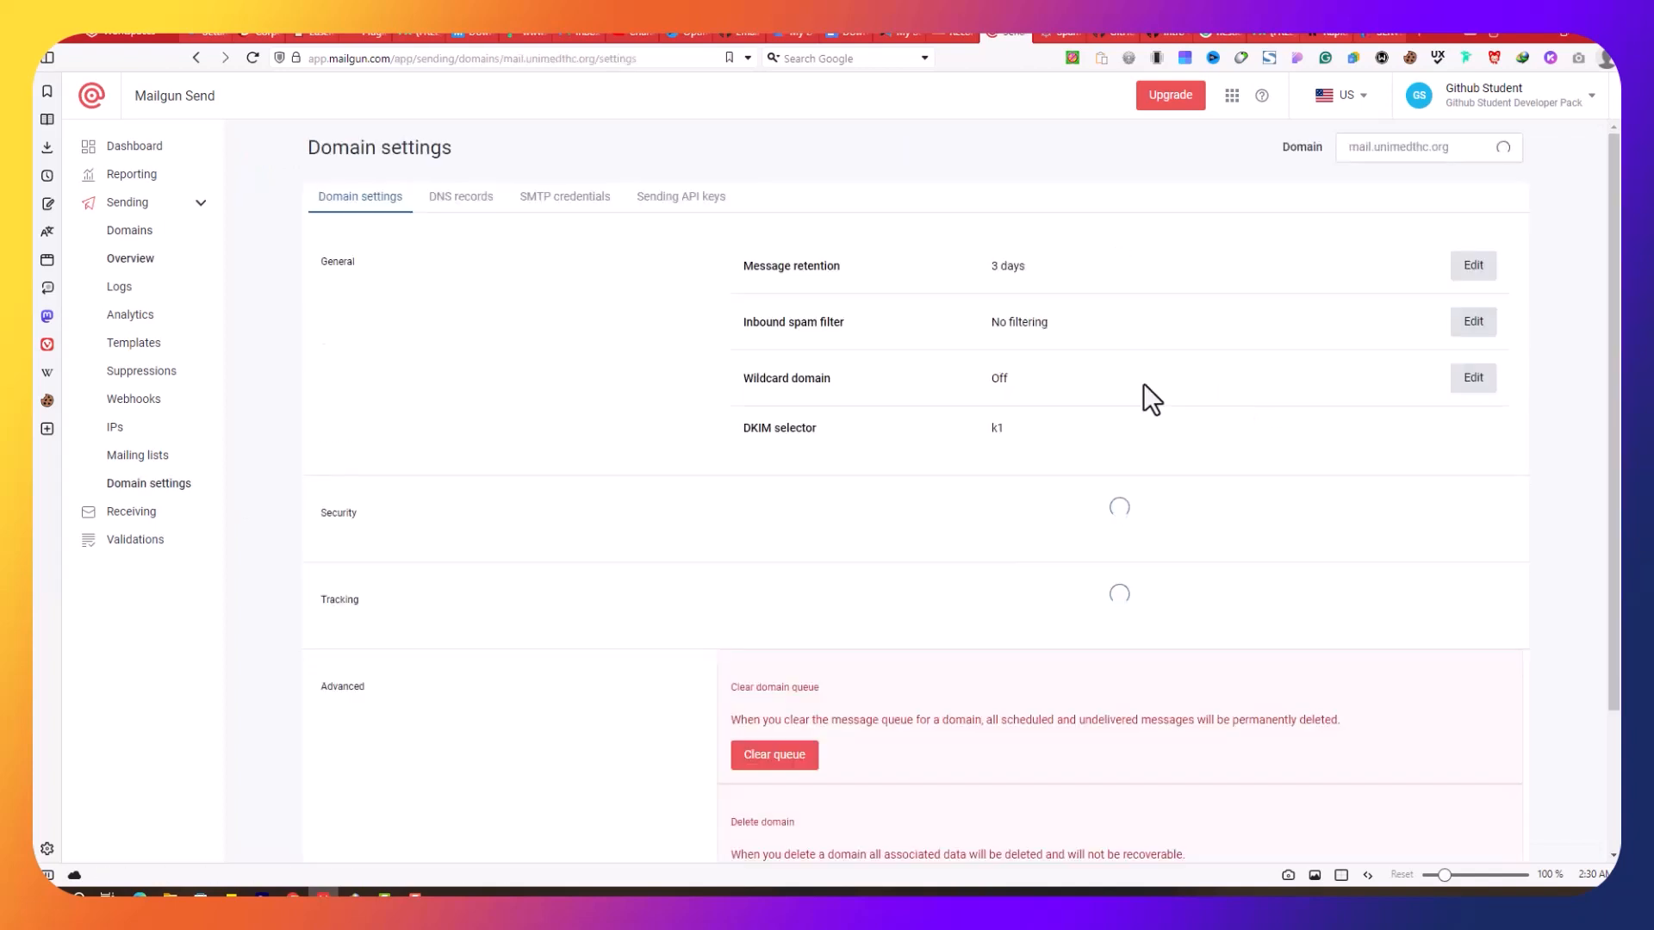
pyautogui.click(476, 202)
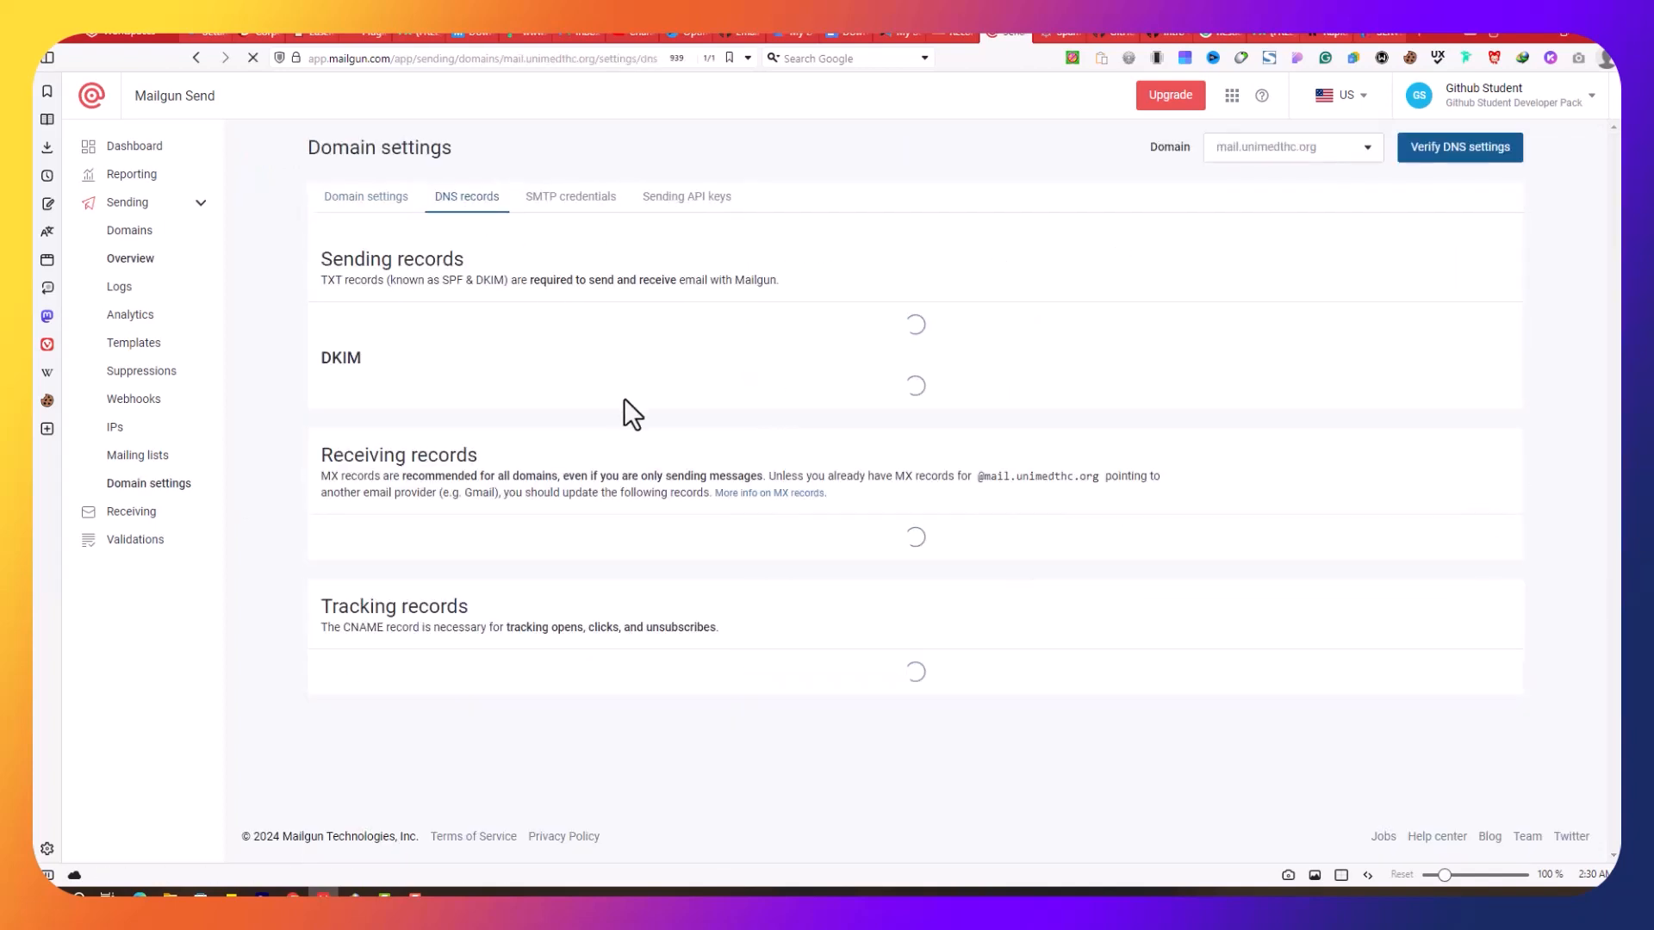
pyautogui.scroll(-8, 589, 434)
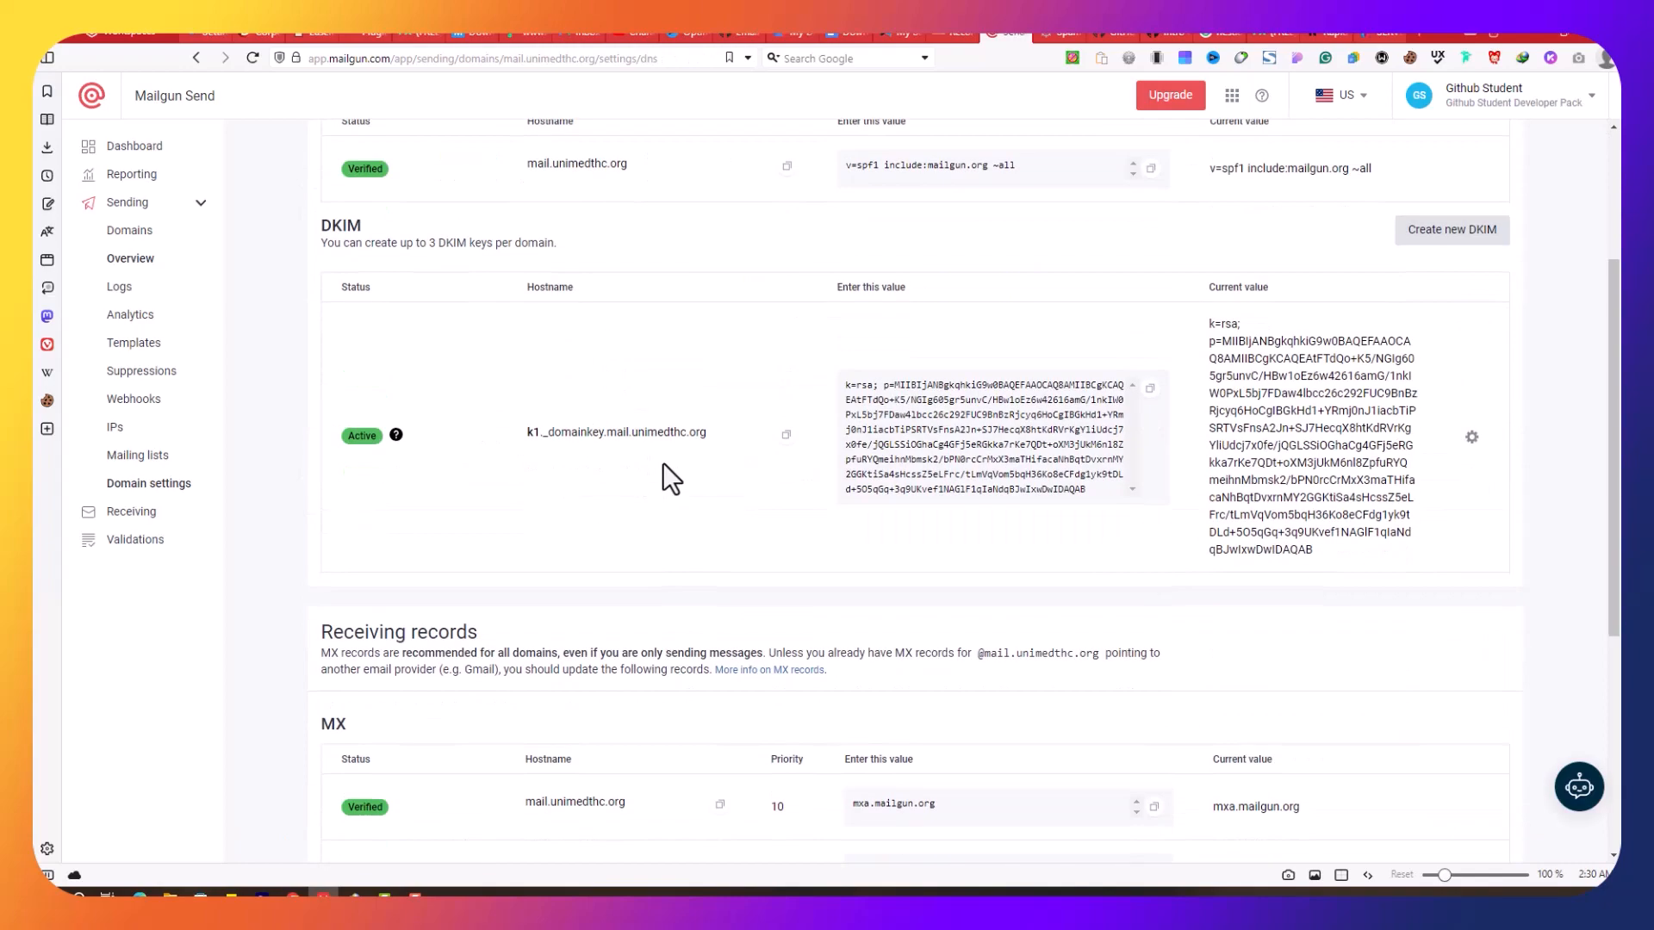
pyautogui.scroll(8, 668, 465)
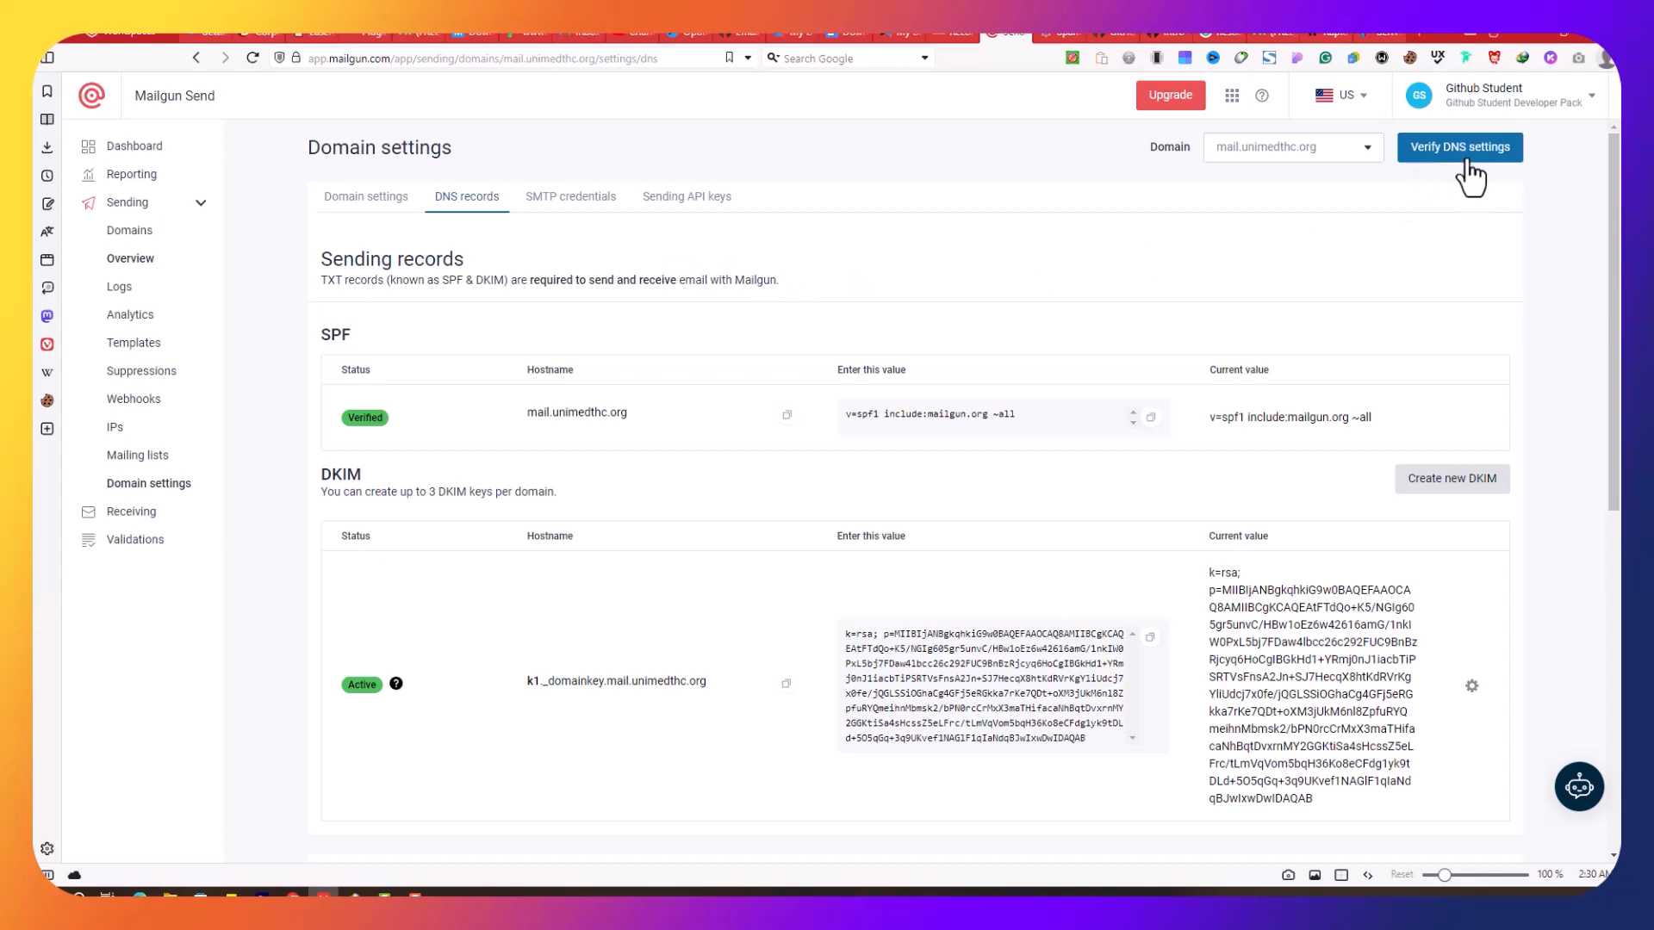
pyautogui.click(952, 33)
pyautogui.scroll(1, 842, 332)
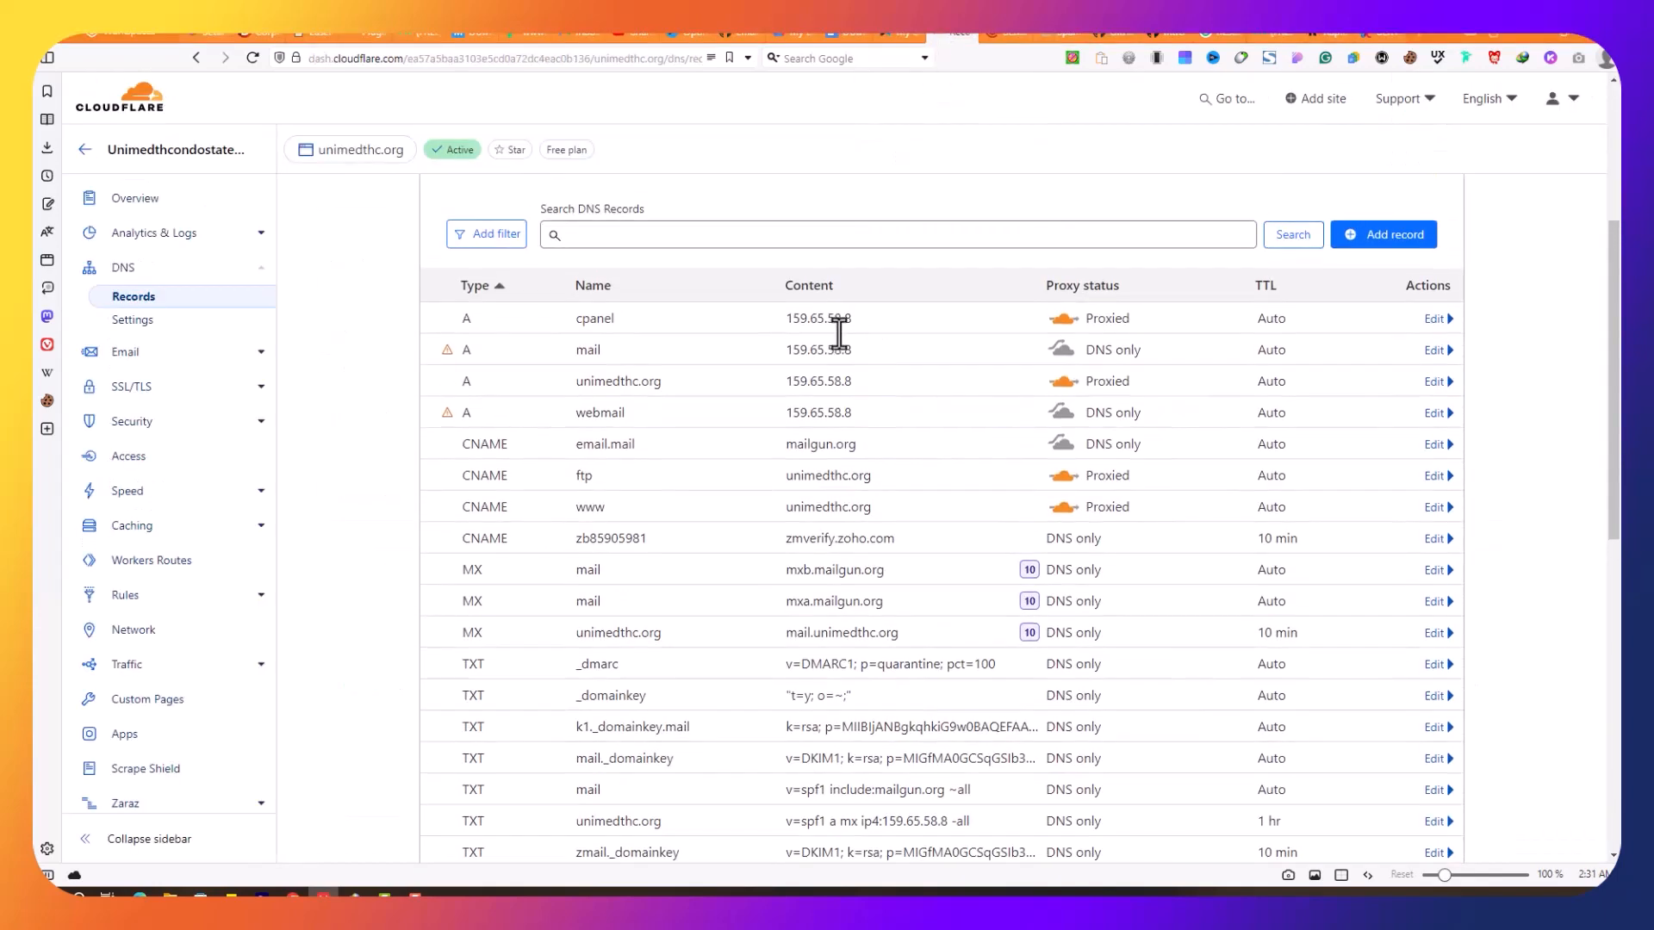
pyautogui.scroll(-2, 569, 317)
pyautogui.scroll(1, 569, 245)
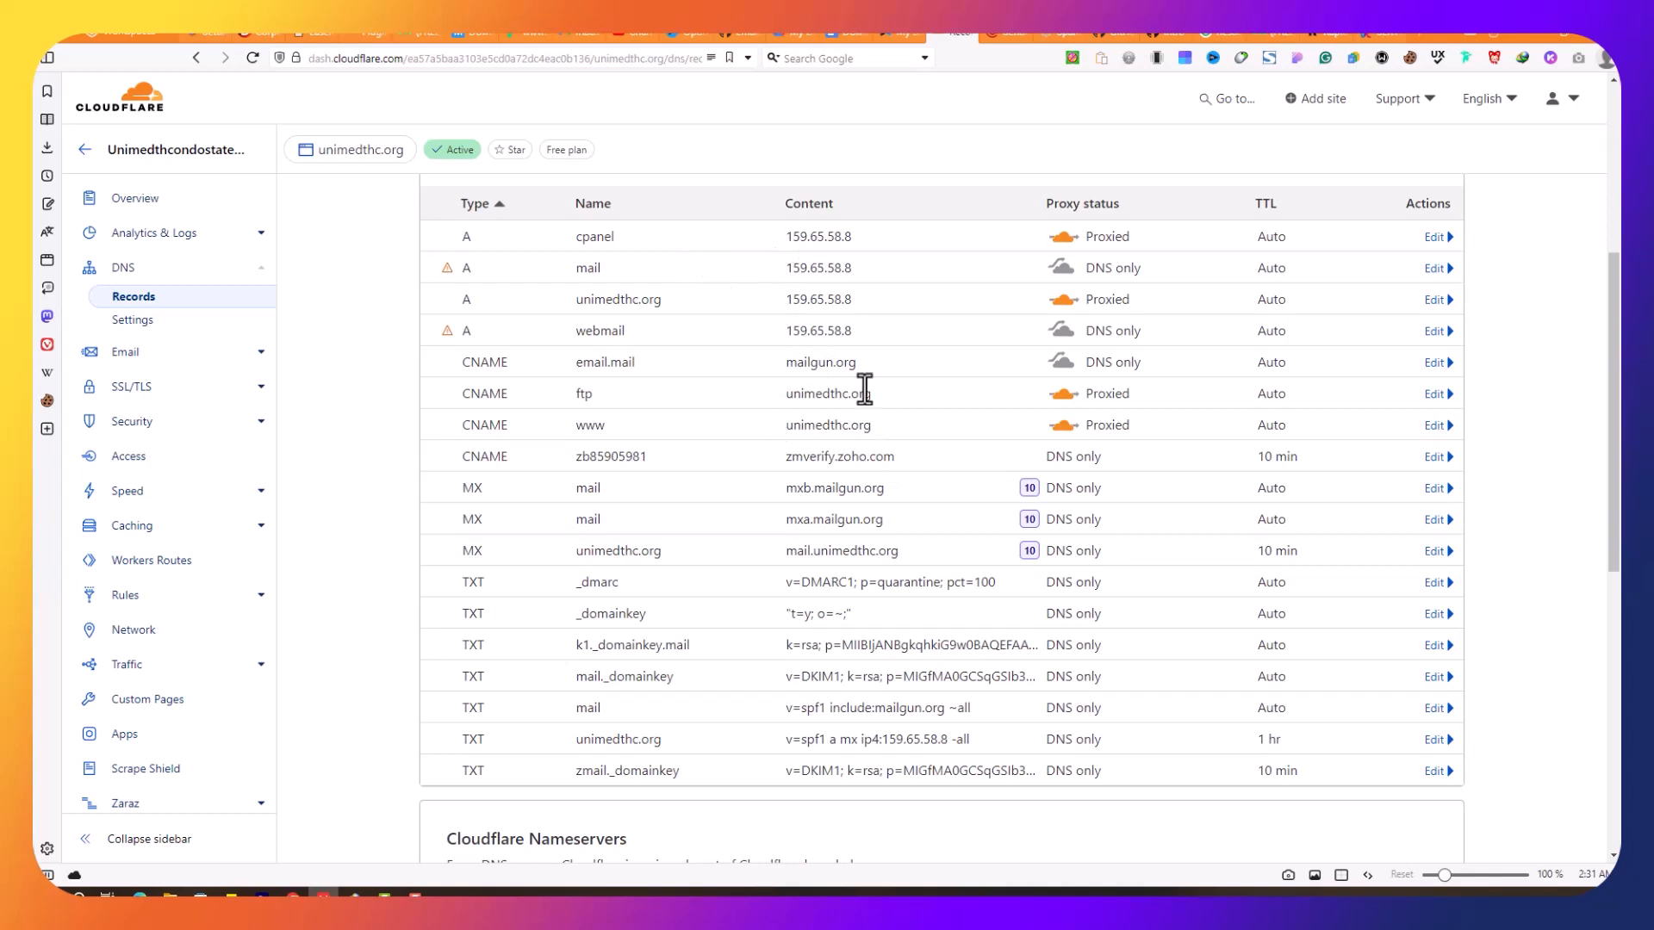
pyautogui.moveTo(572, 267); pyautogui.dragTo(806, 280)
pyautogui.click(857, 271)
# Step: Show mail.unimedthc.org's SMTP credentials and select the postmaster login
pyautogui.click(999, 33)
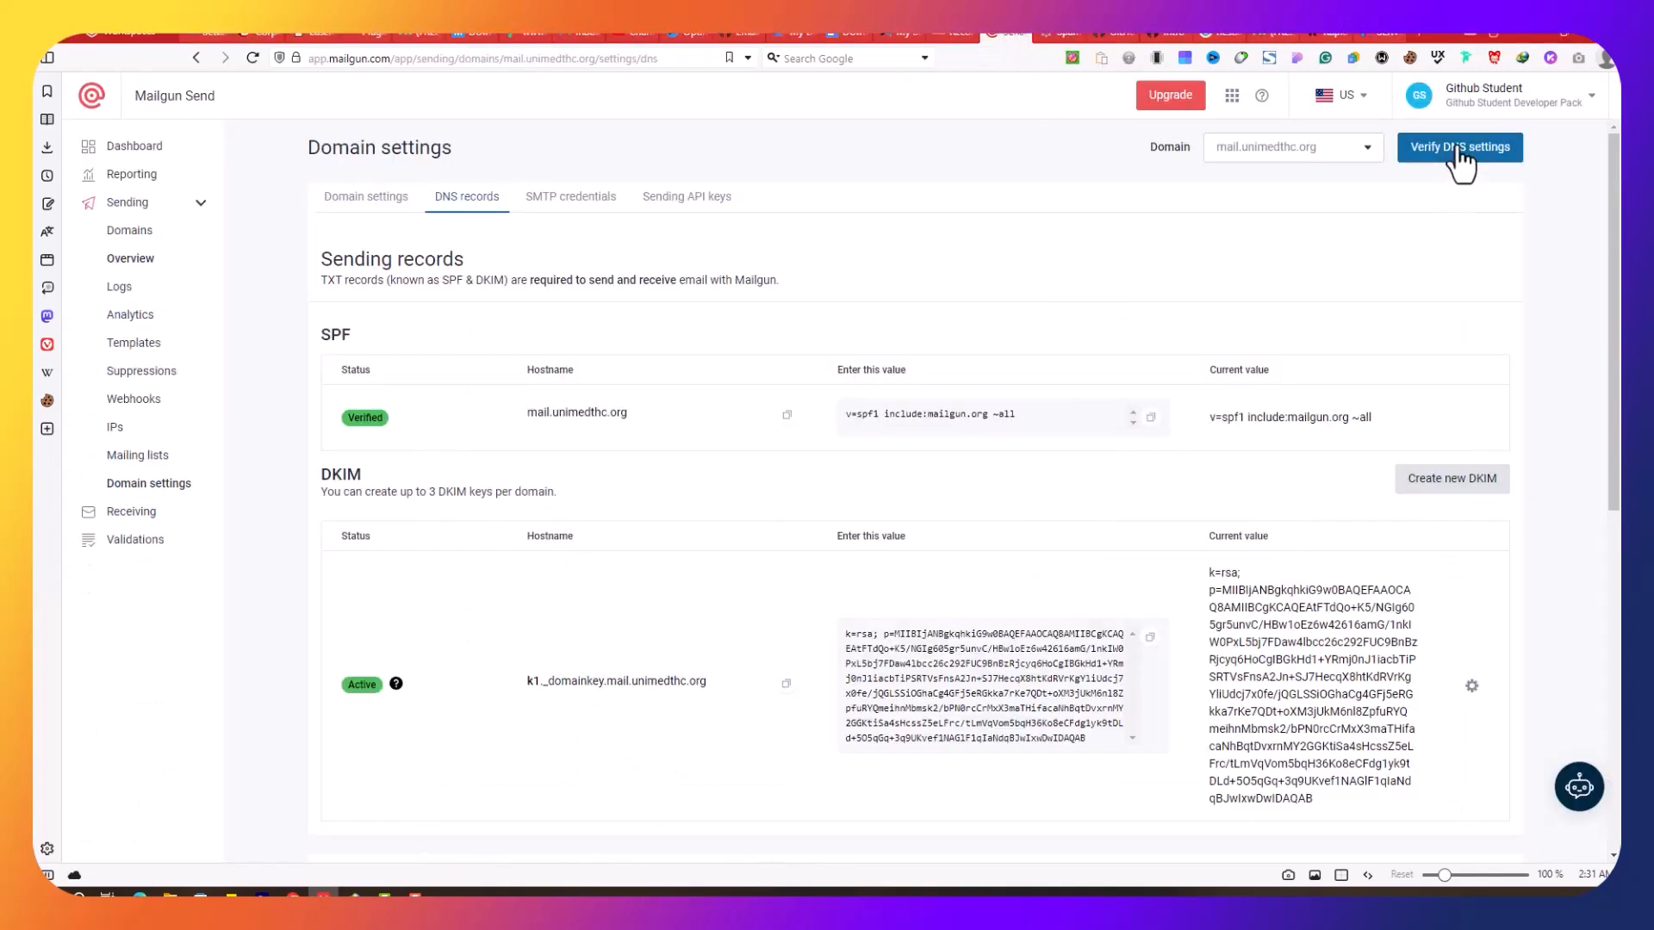
pyautogui.click(586, 200)
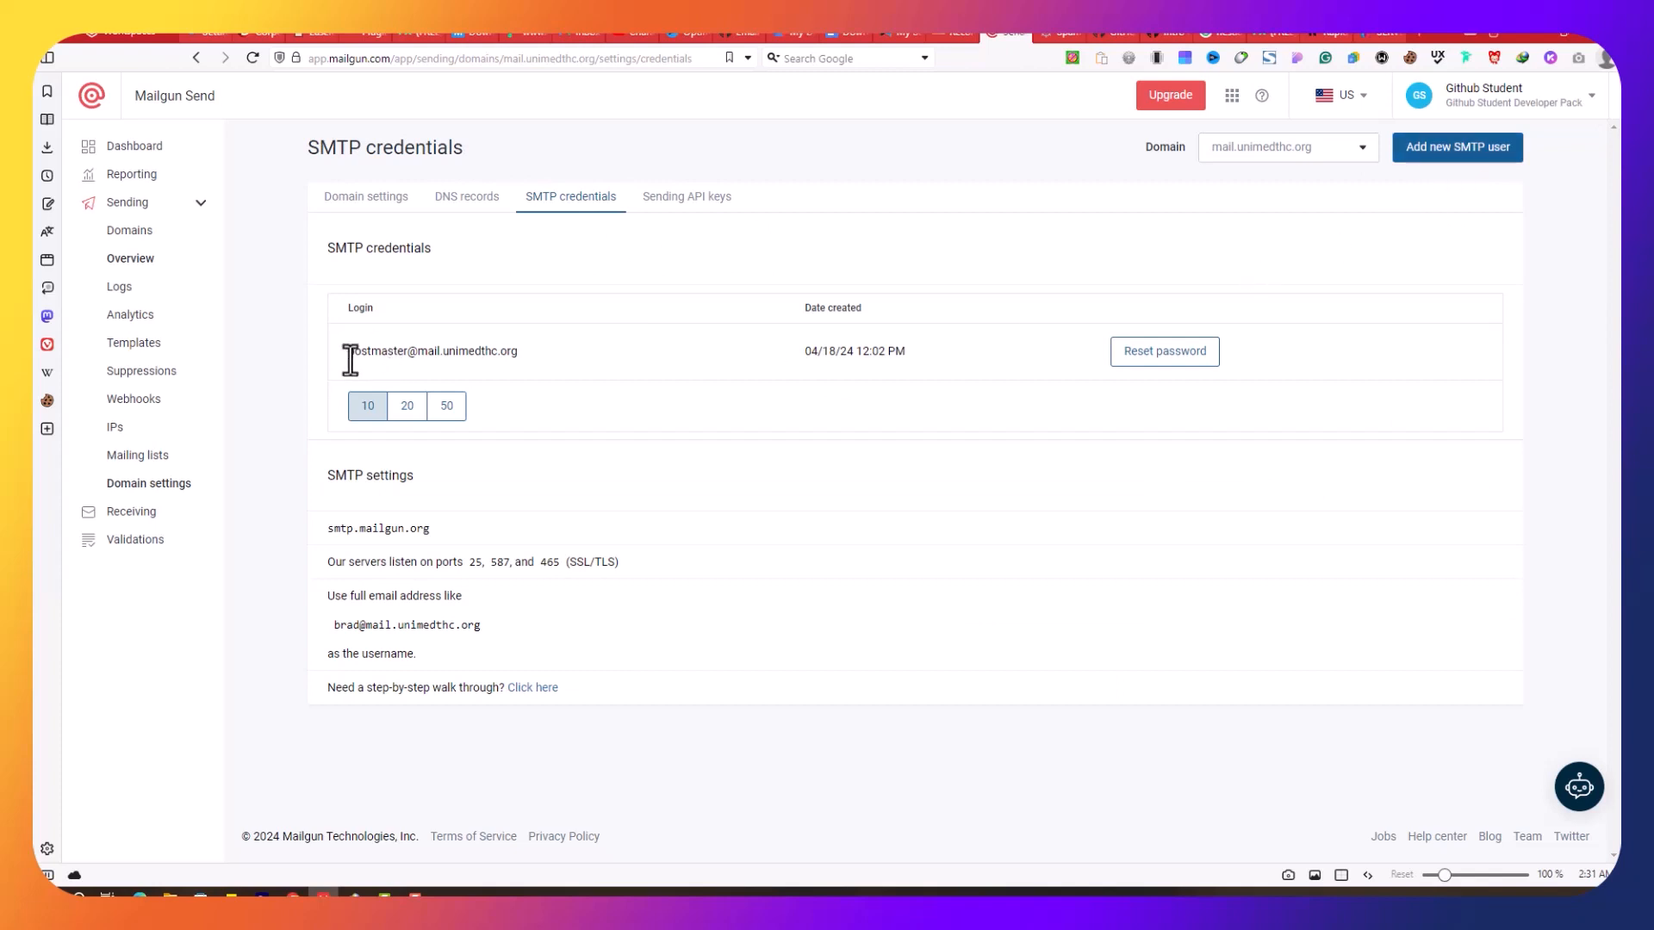
pyautogui.moveTo(350, 353); pyautogui.dragTo(607, 354)
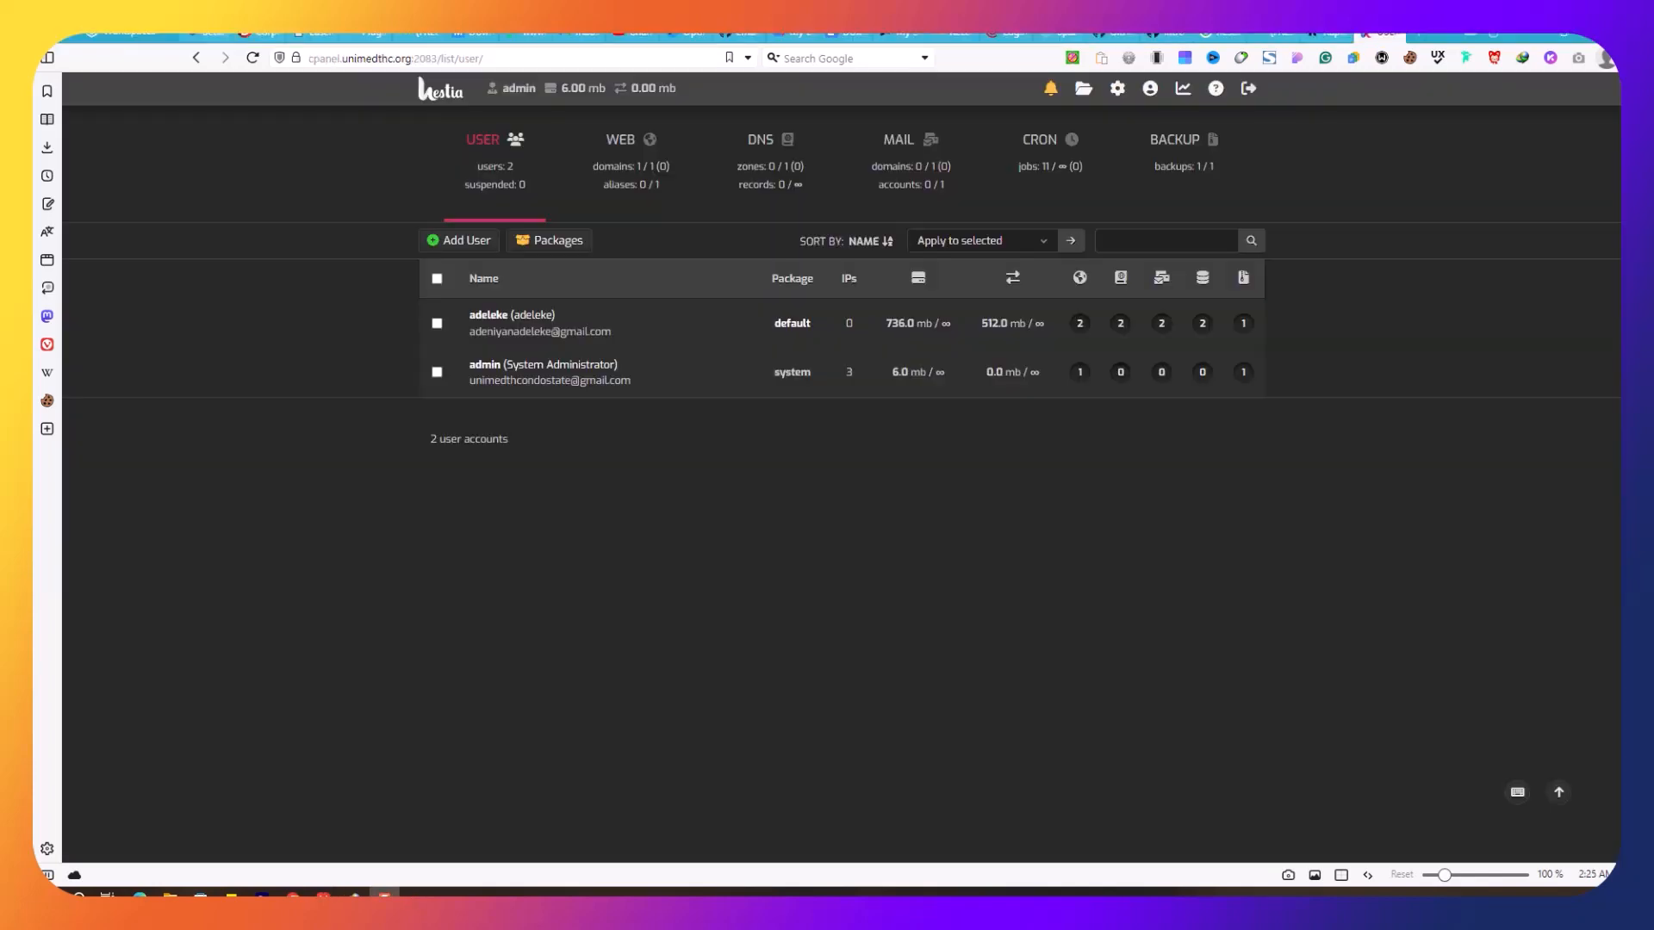
pyautogui.click(1117, 88)
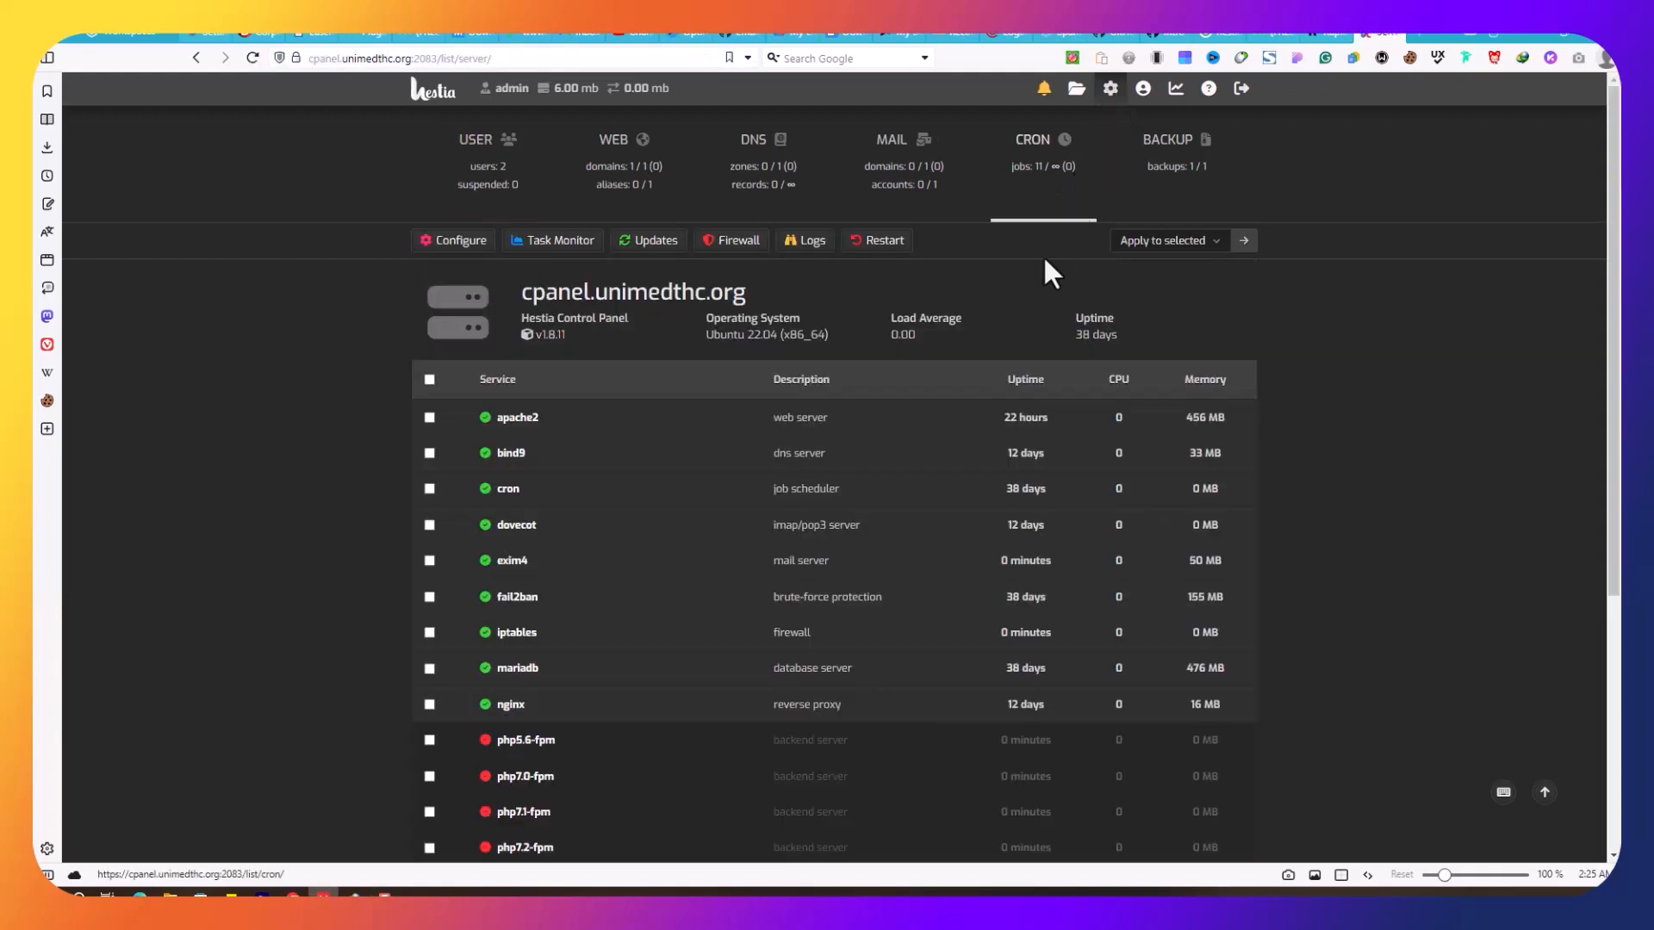
pyautogui.click(461, 245)
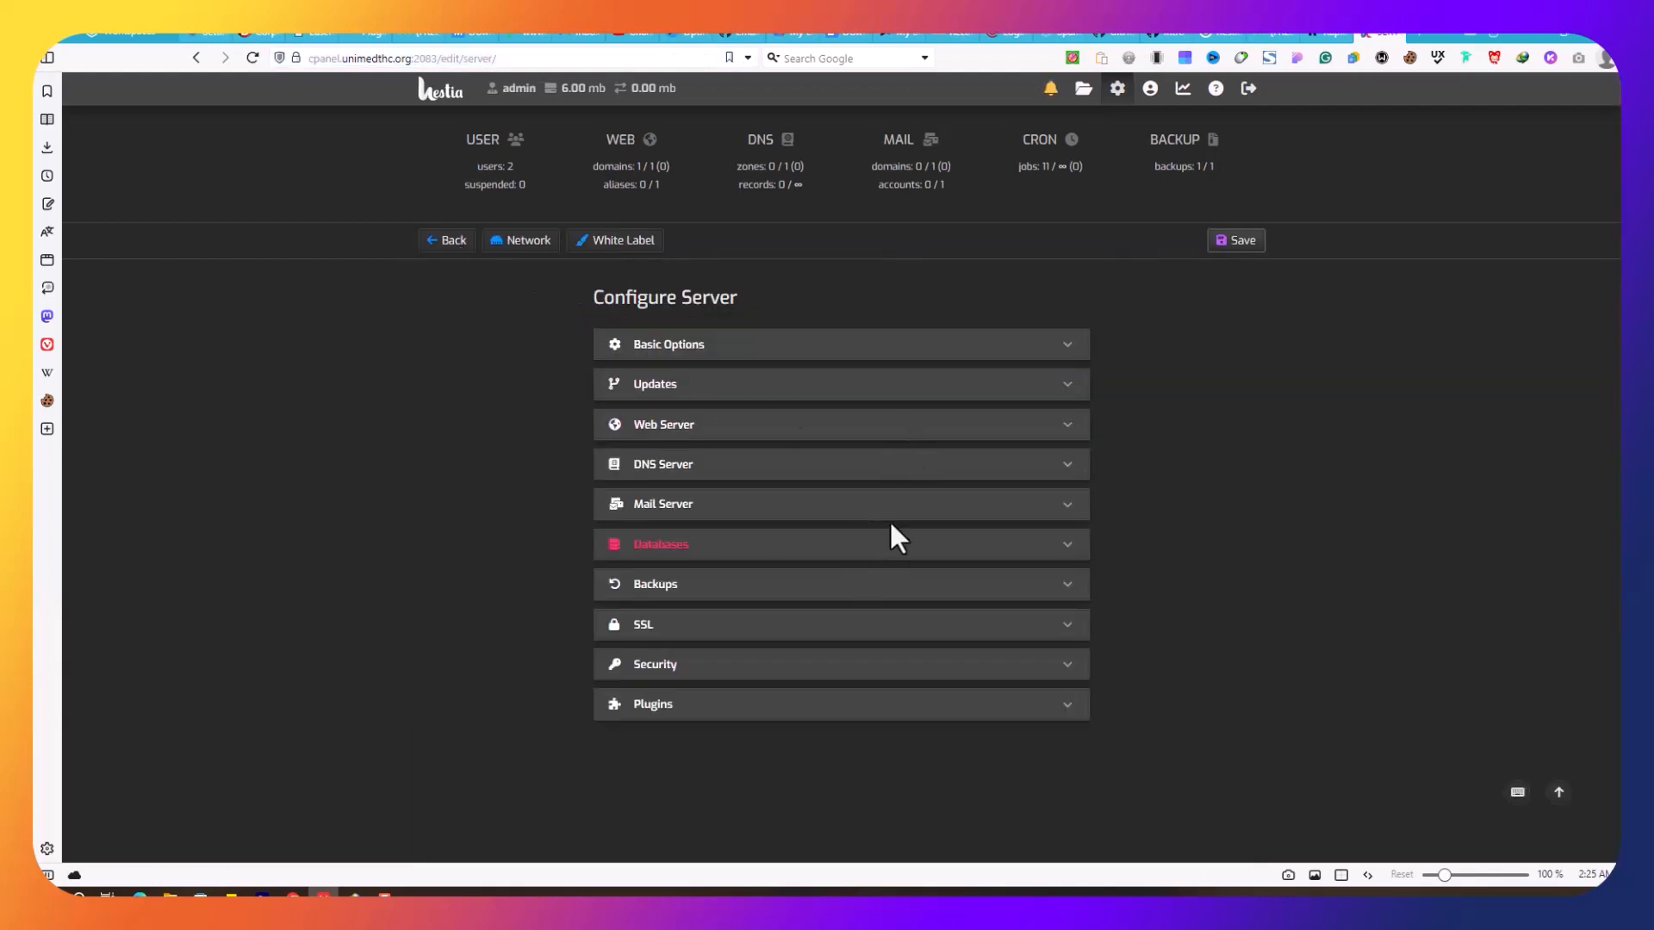
pyautogui.click(930, 507)
pyautogui.scroll(-3, 1150, 594)
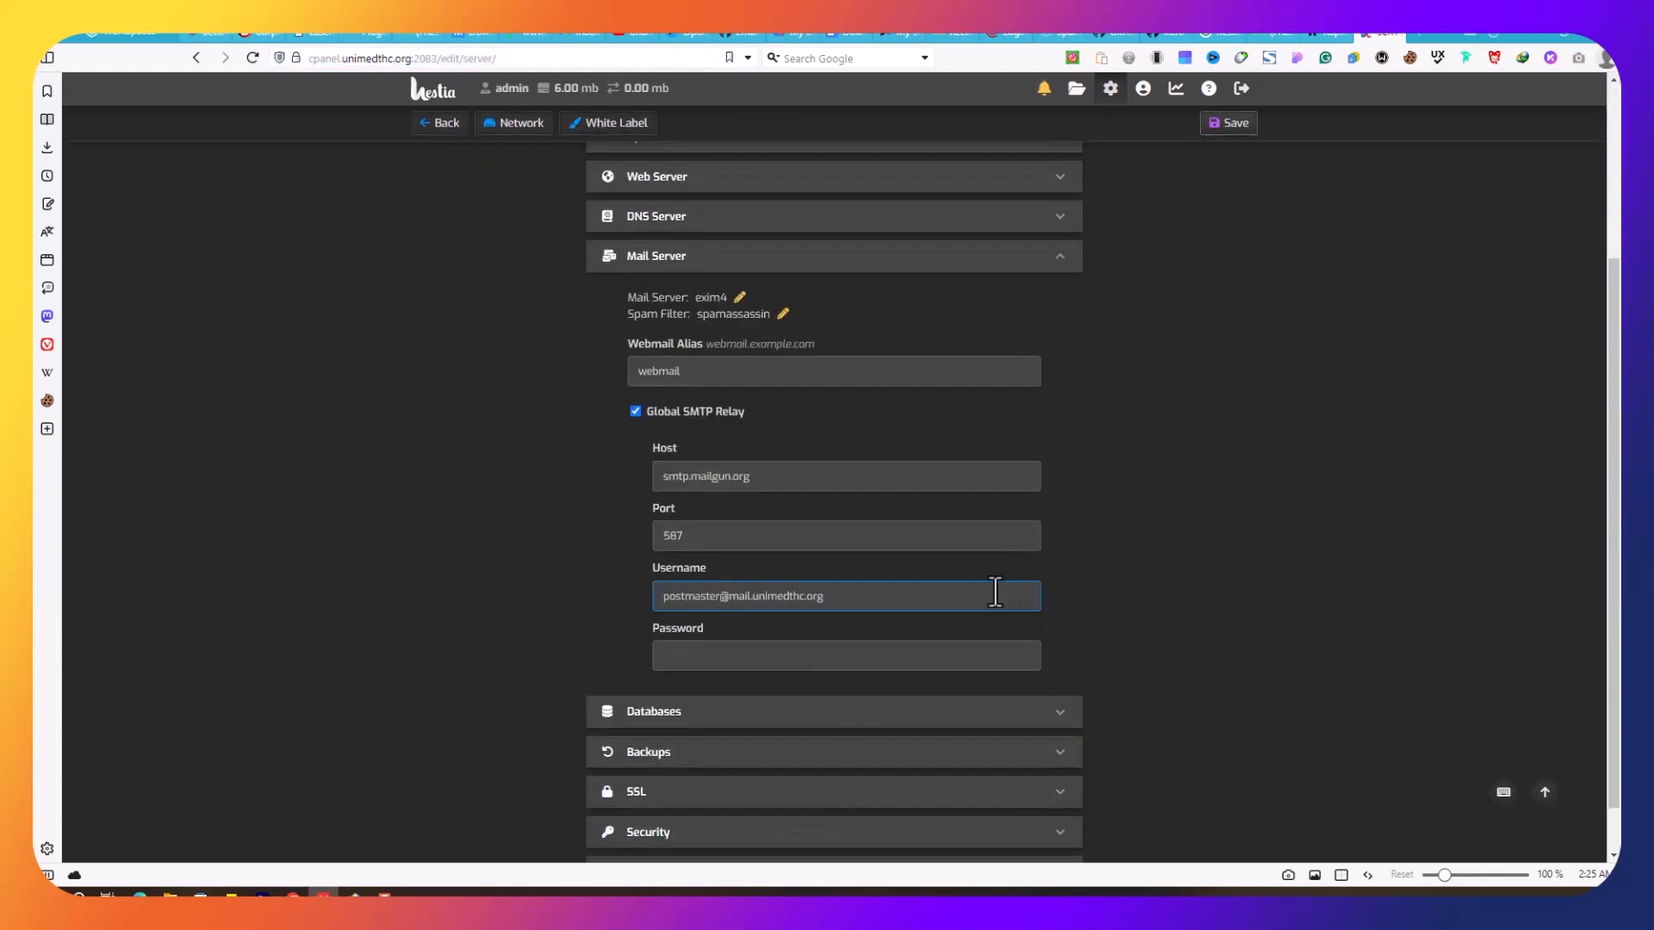
# Step: Check the smtp.mailgun.org relay's port 587 and postmaster username fields
pyautogui.click(667, 536)
pyautogui.click(644, 498)
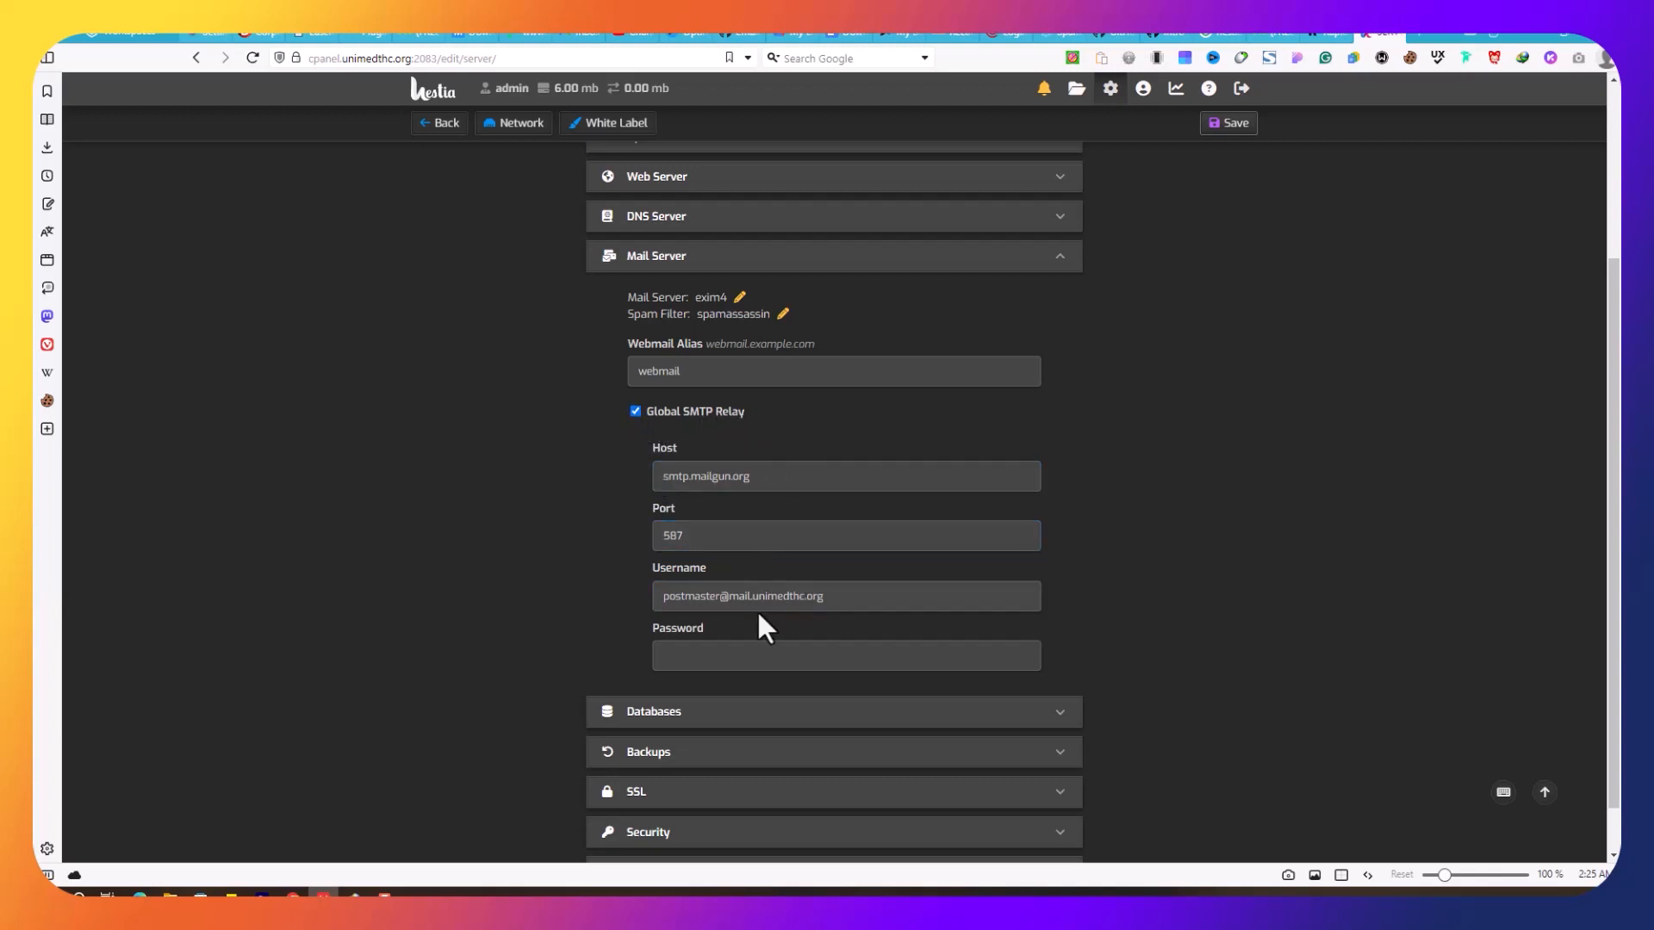
pyautogui.click(837, 603)
pyautogui.click(760, 509)
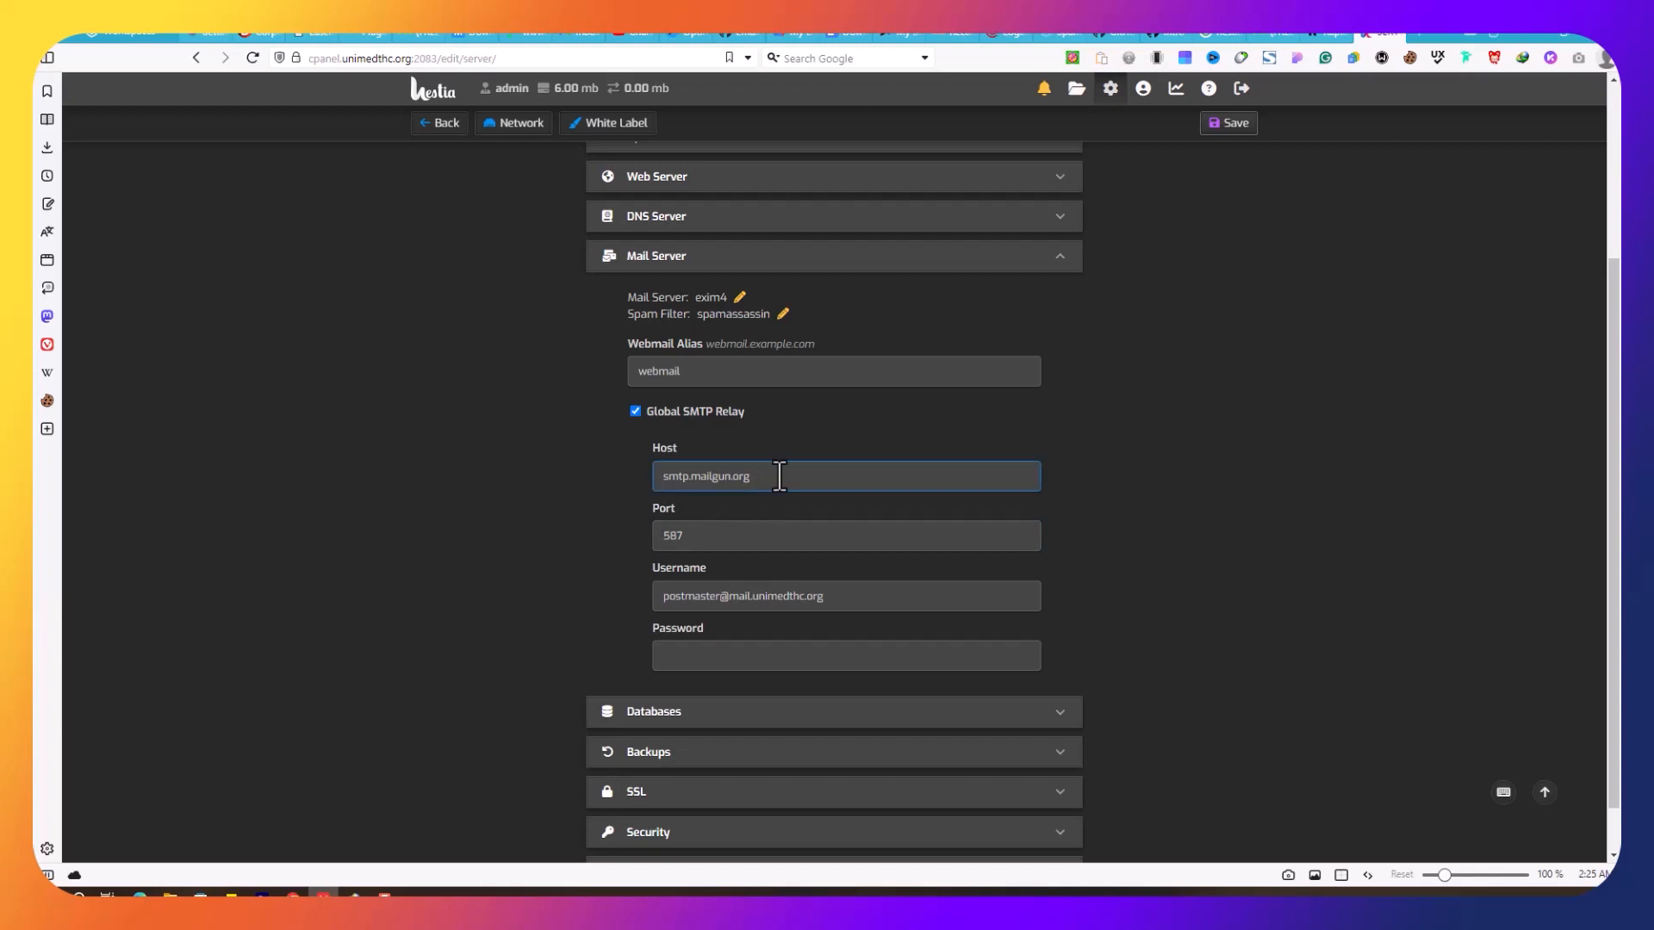
pyautogui.click(1055, 34)
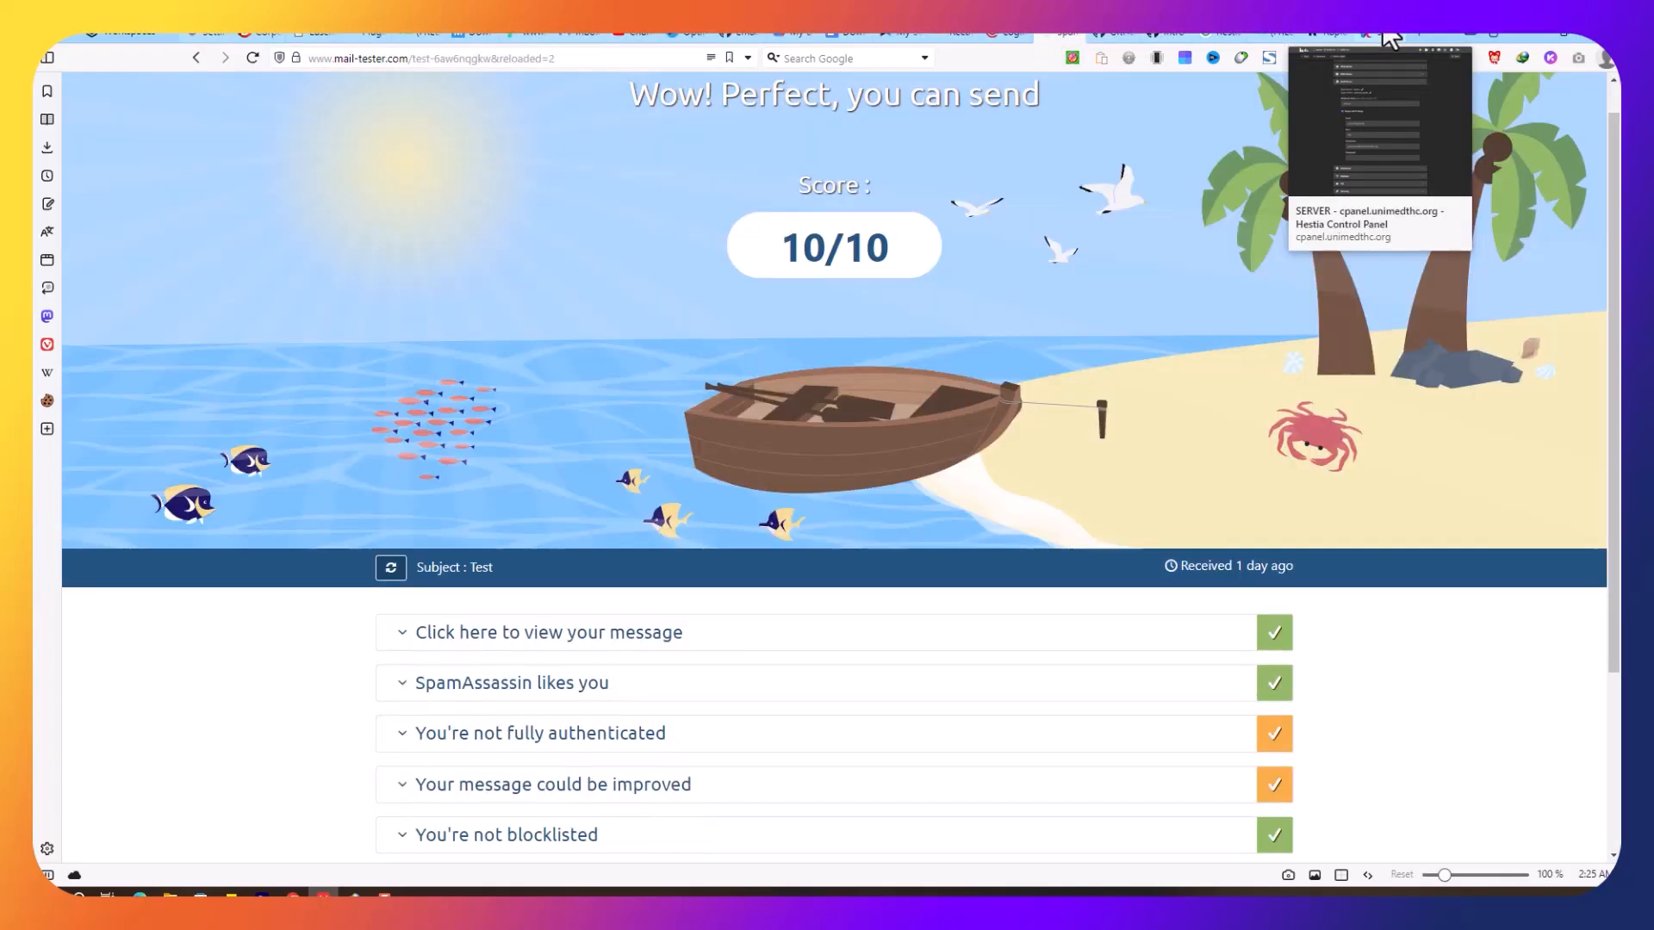
pyautogui.scroll(1, 942, 459)
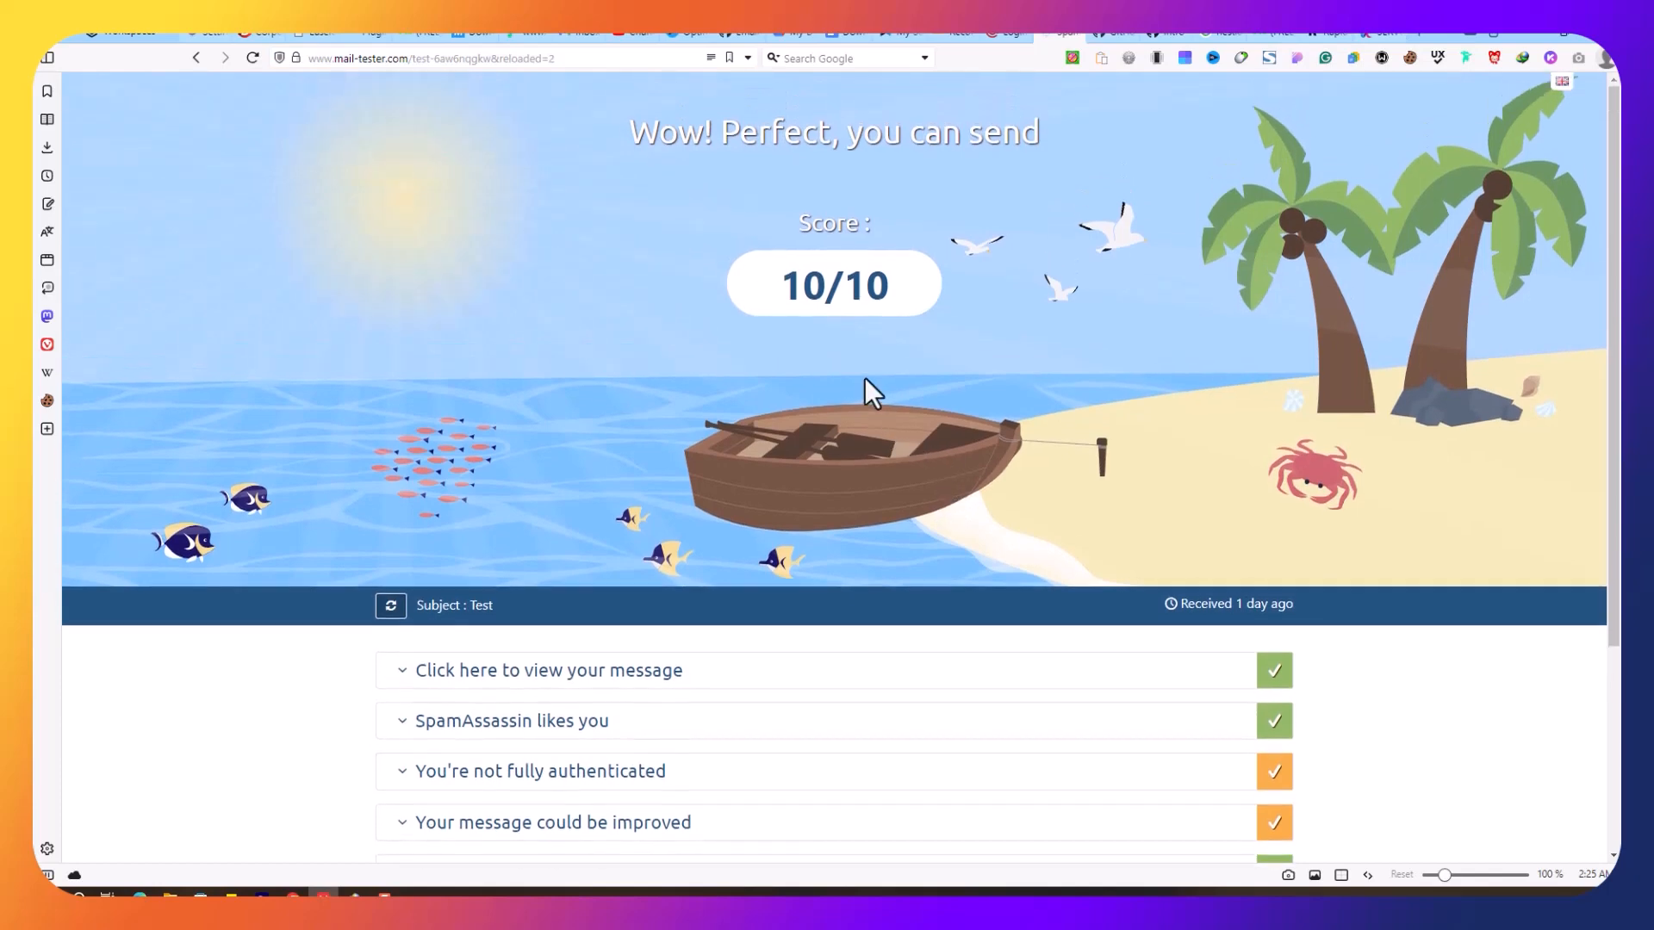
pyautogui.scroll(-2, 865, 378)
pyautogui.scroll(2, 864, 377)
# Step: Return to Hestia's Global SMTP Relay settings using smtp.mailgun.org port 587
pyautogui.click(1374, 34)
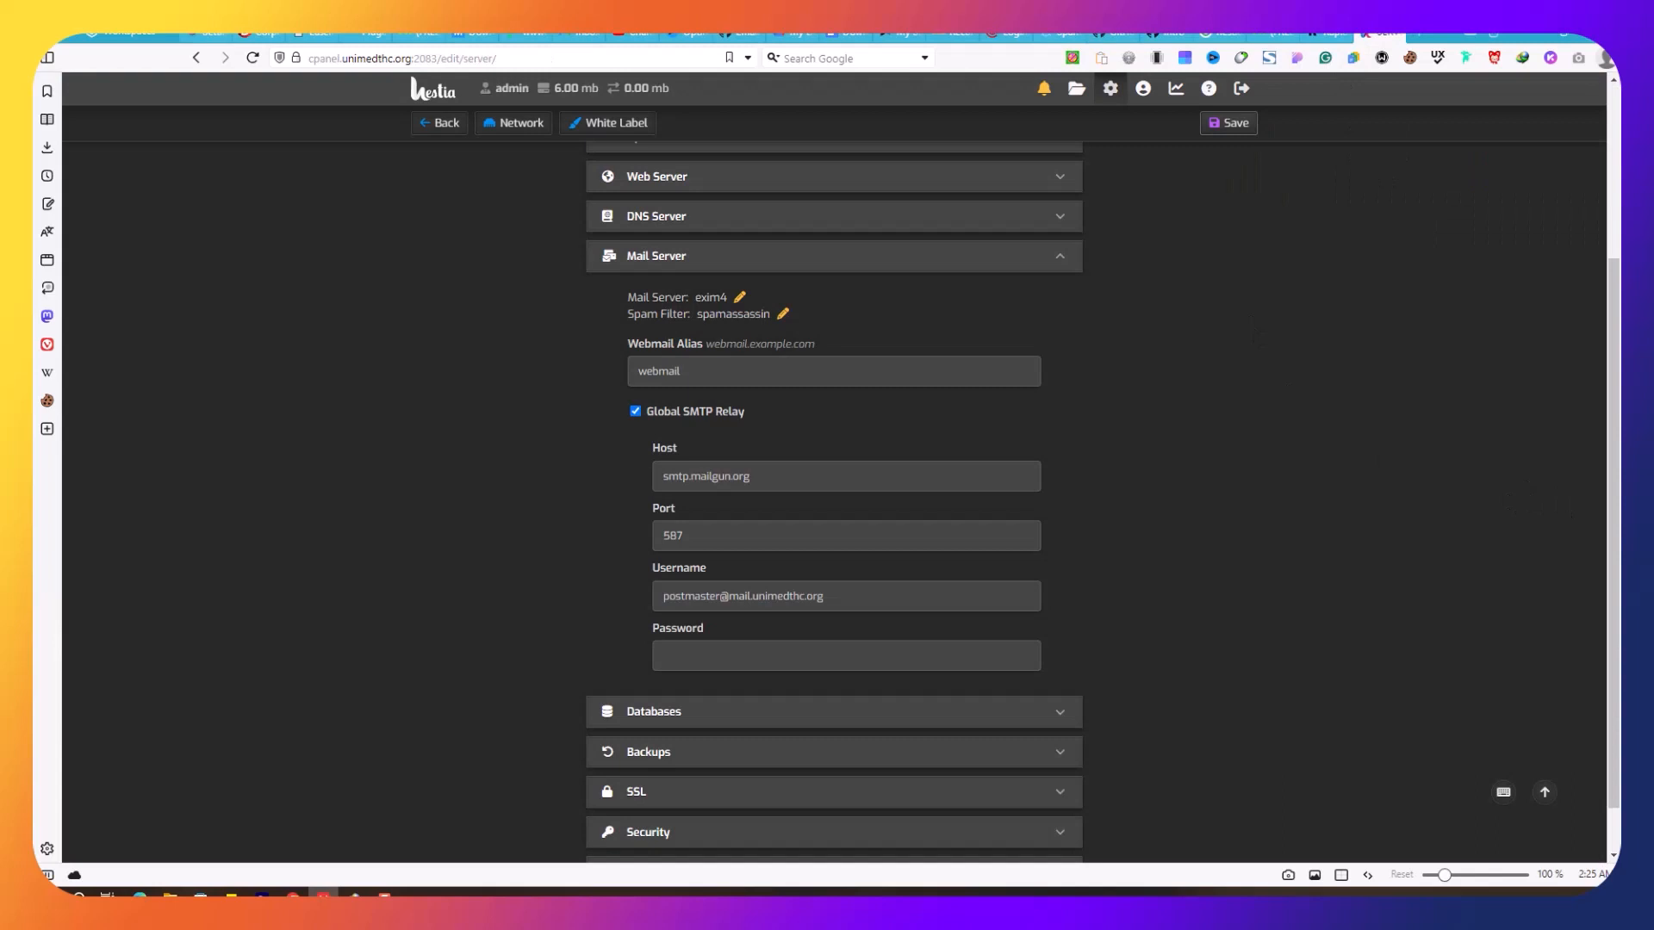